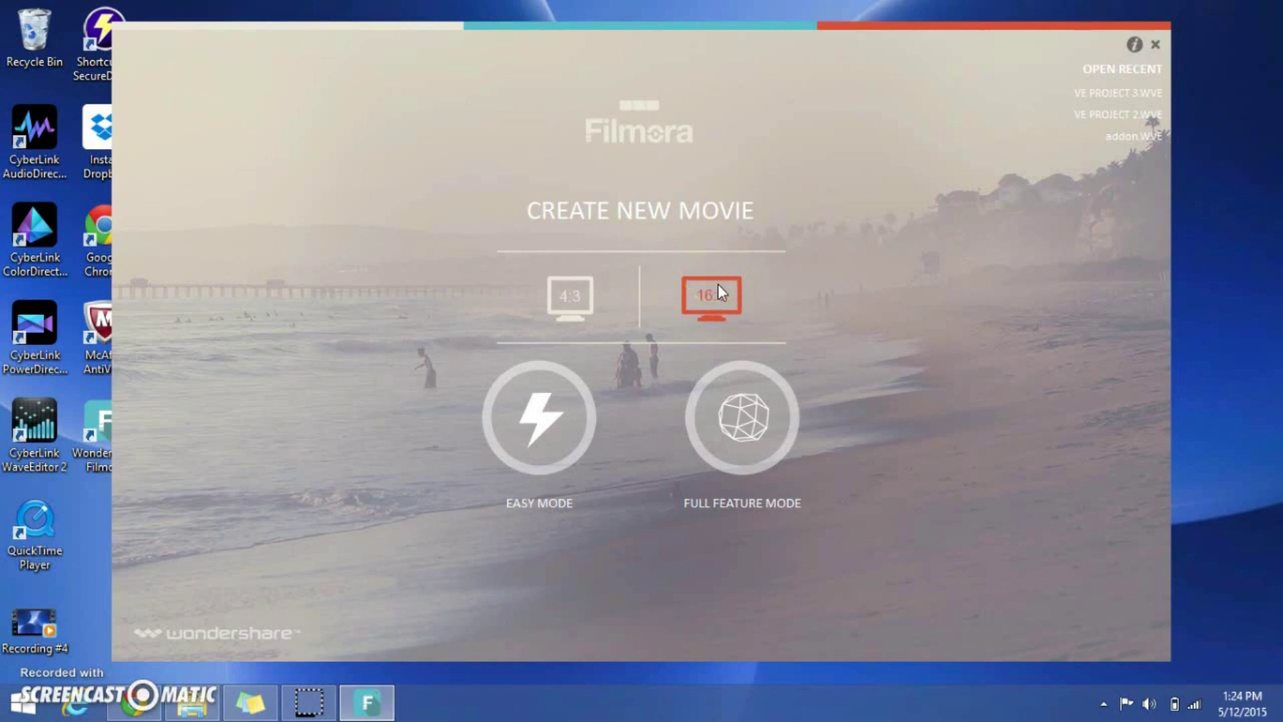
- Create a new movie with a 16:9 aspect ratio in Full Feature Mode
{"action": "left_click", "coordinate": [708, 291]}
{"action": "left_click", "coordinate": [477, 406]}
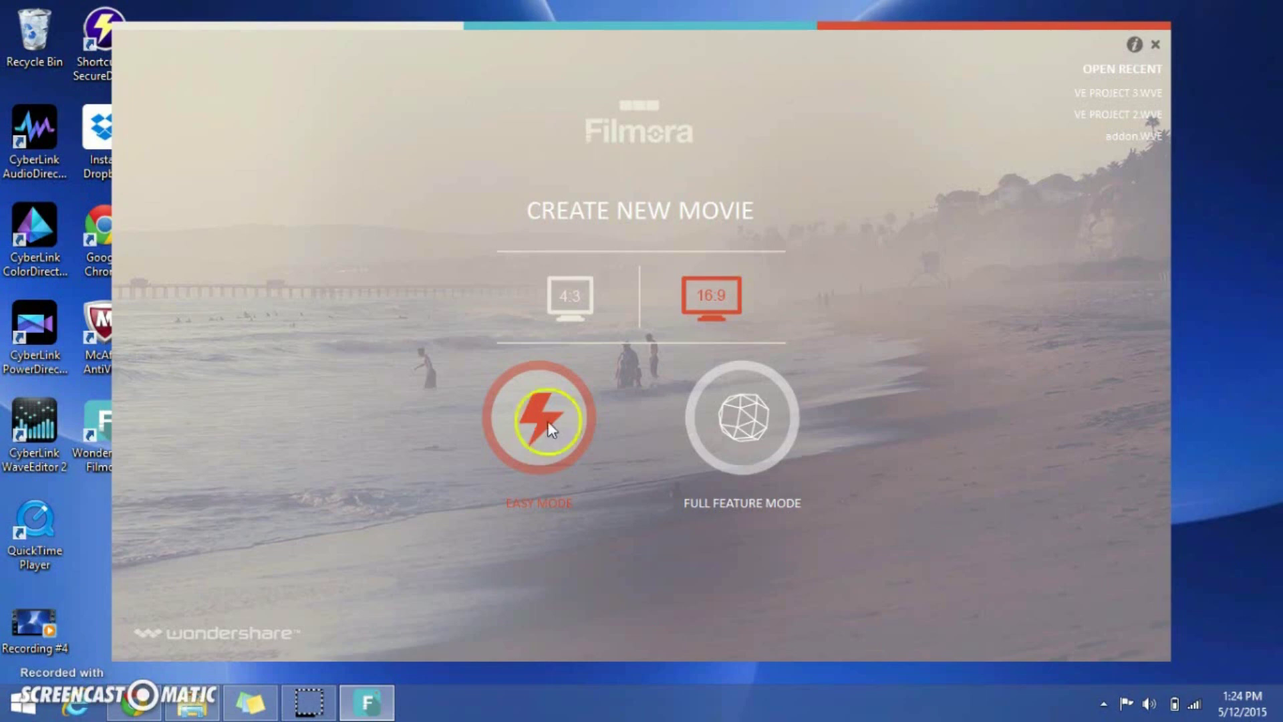
{"action": "left_click", "coordinate": [768, 399]}
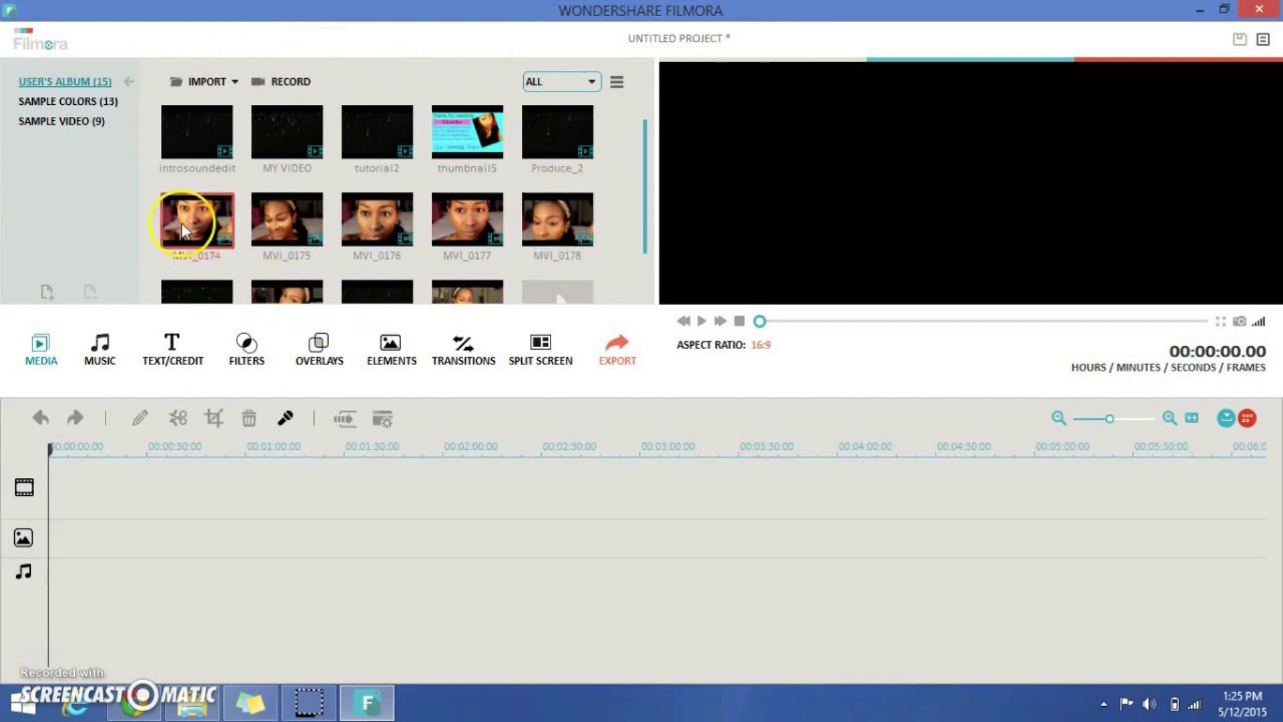
- Look through the user's album media and preview the track "I like" from the music library
{"action": "left_click_drag", "start_coordinate": [647, 194], "coordinate": [725, 82]}
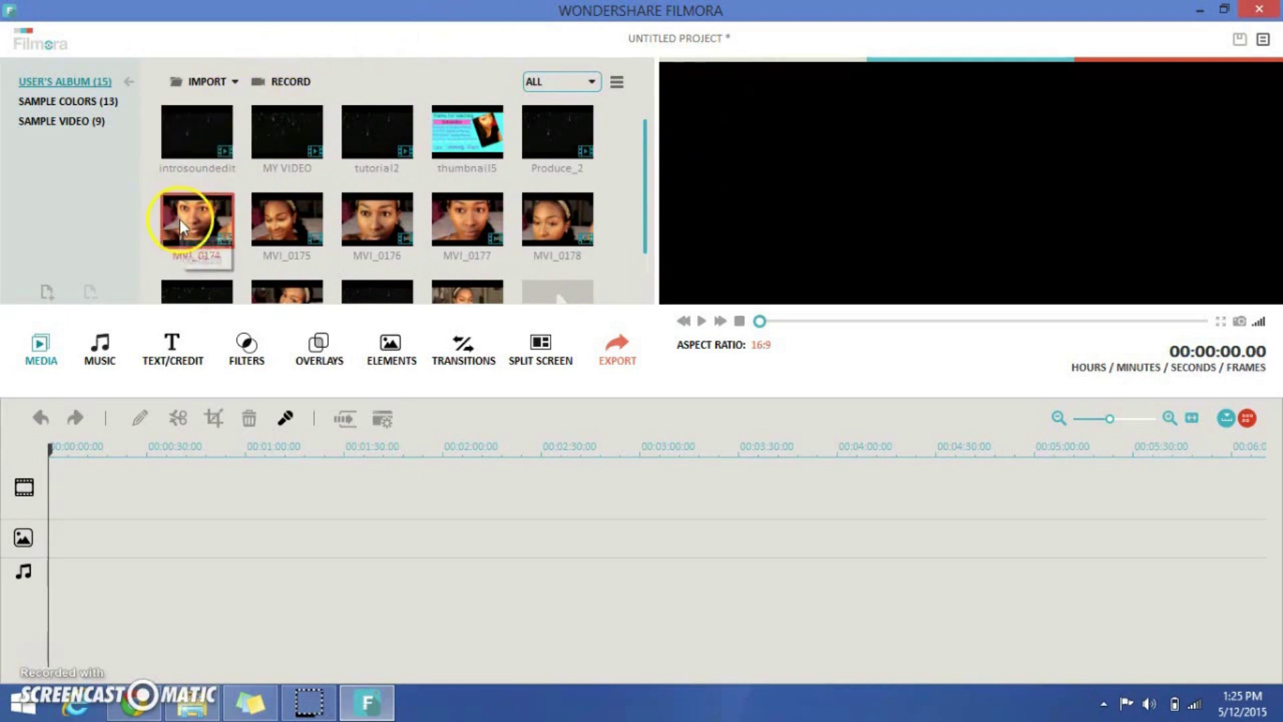
{"action": "left_click", "coordinate": [100, 346]}
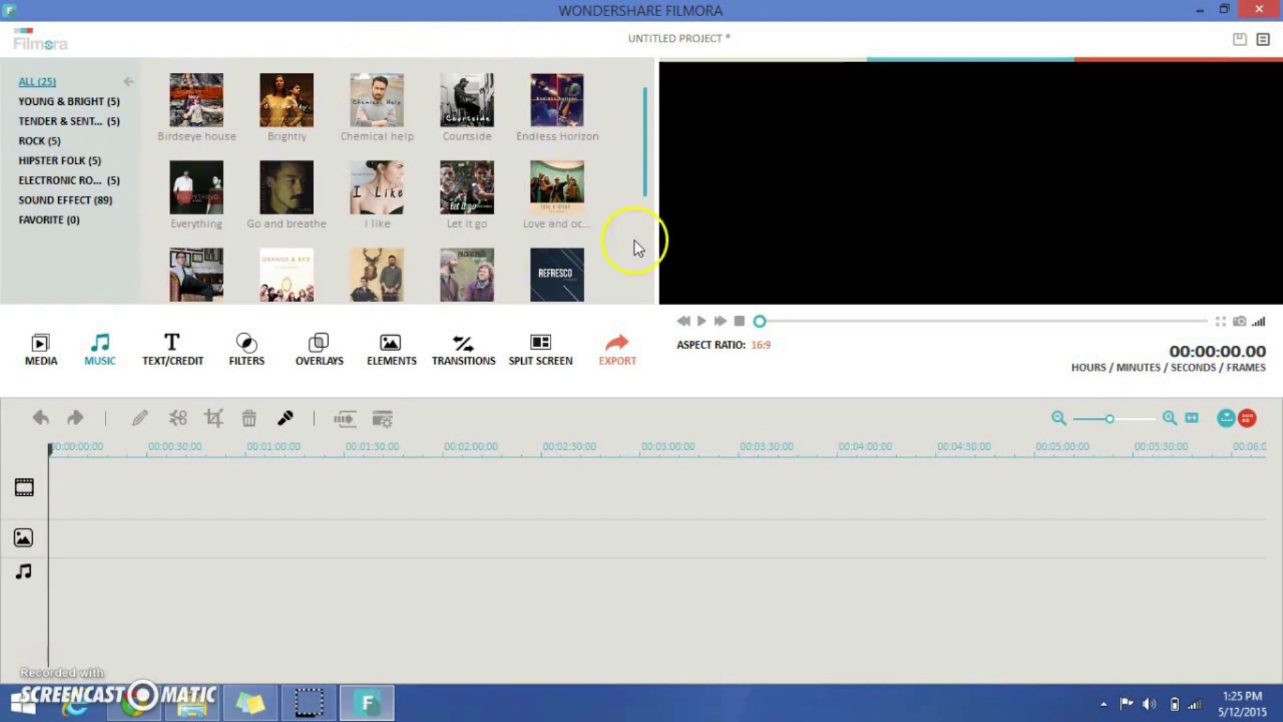
{"action": "left_click_drag", "start_coordinate": [644, 166], "coordinate": [665, 105]}
{"action": "left_click", "coordinate": [395, 201]}
{"action": "left_click", "coordinate": [698, 324]}
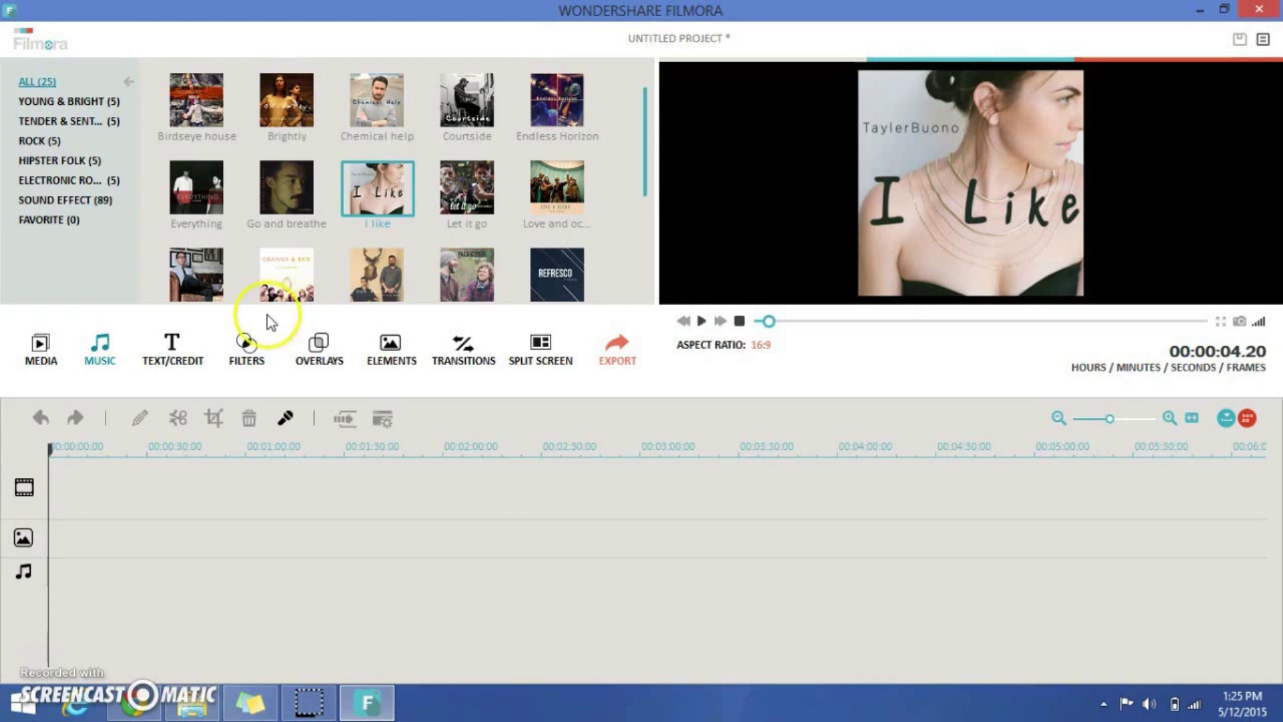
- Browse the text and credit templates and preview the Particle 1 filter
{"action": "left_click", "coordinate": [170, 347]}
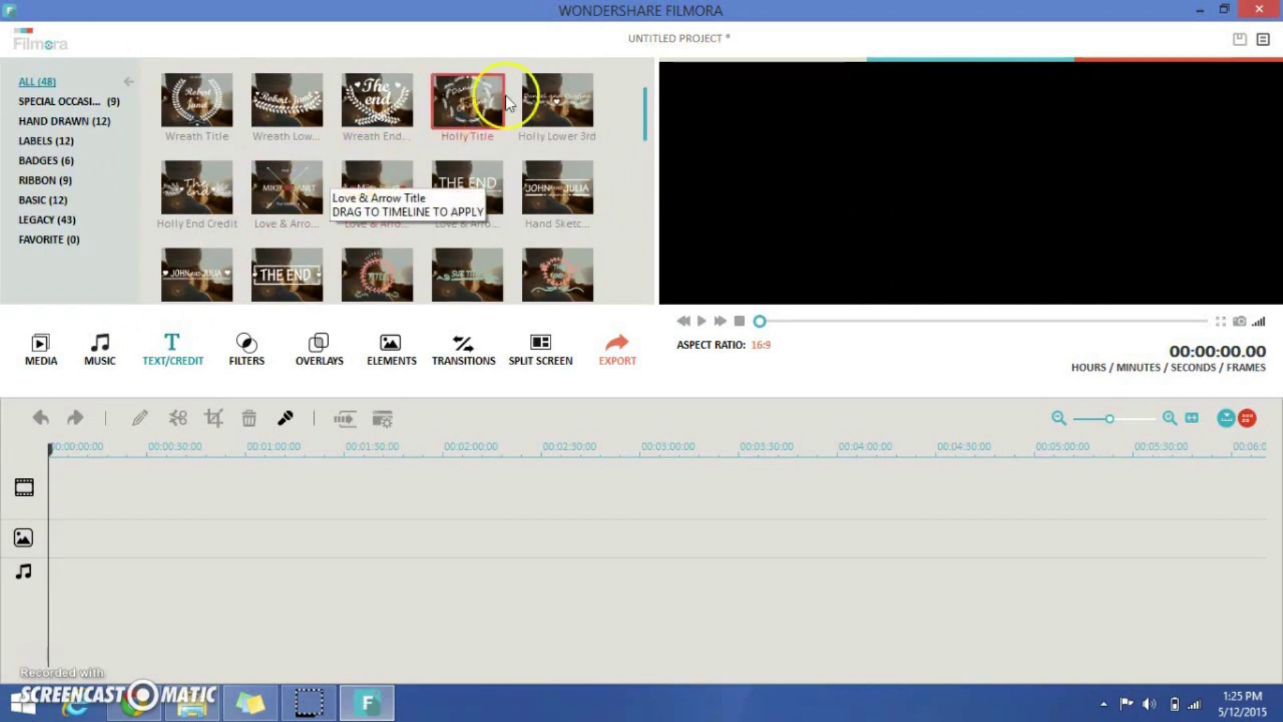
{"action": "left_click", "coordinate": [245, 351]}
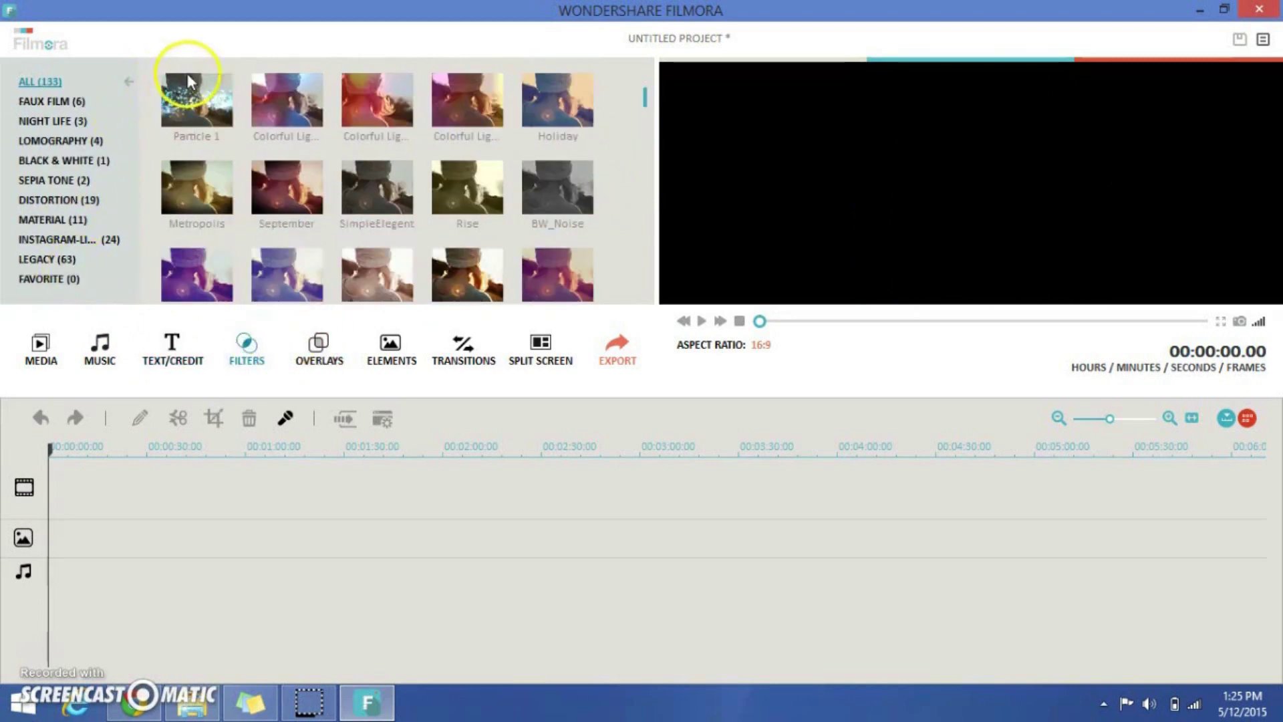
{"action": "left_click", "coordinate": [224, 114]}
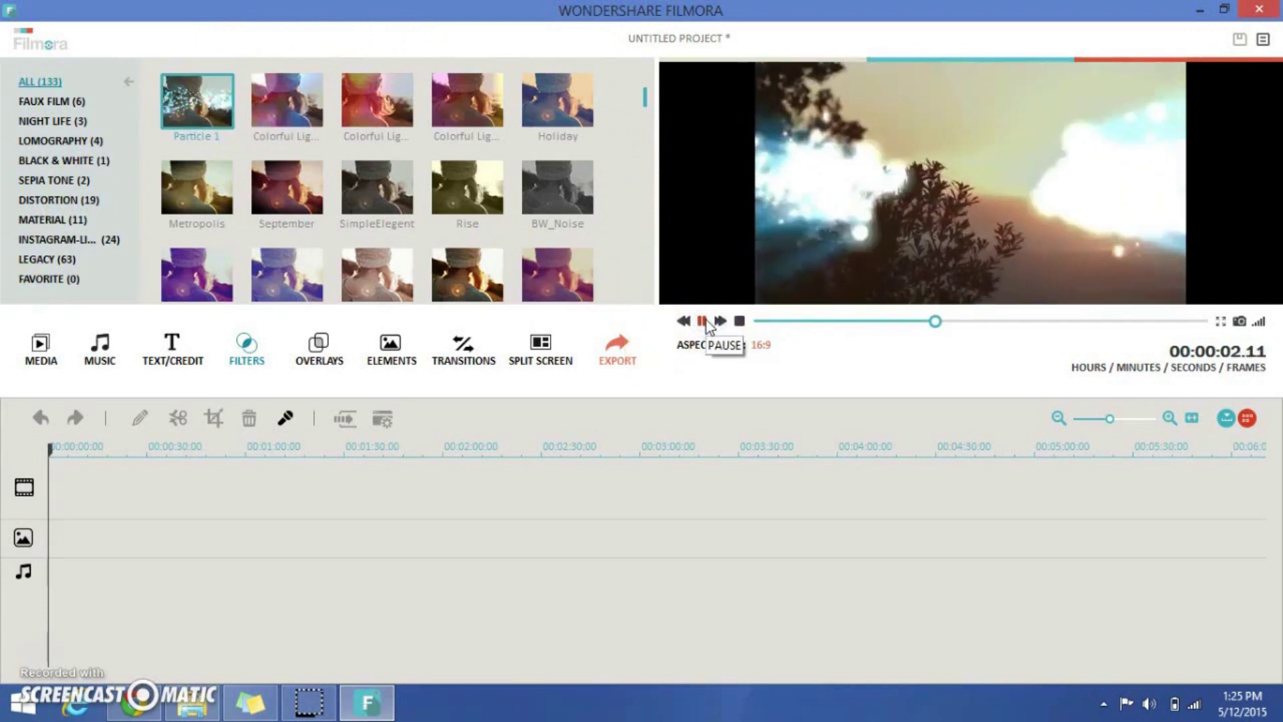
{"action": "left_click", "coordinate": [702, 321]}
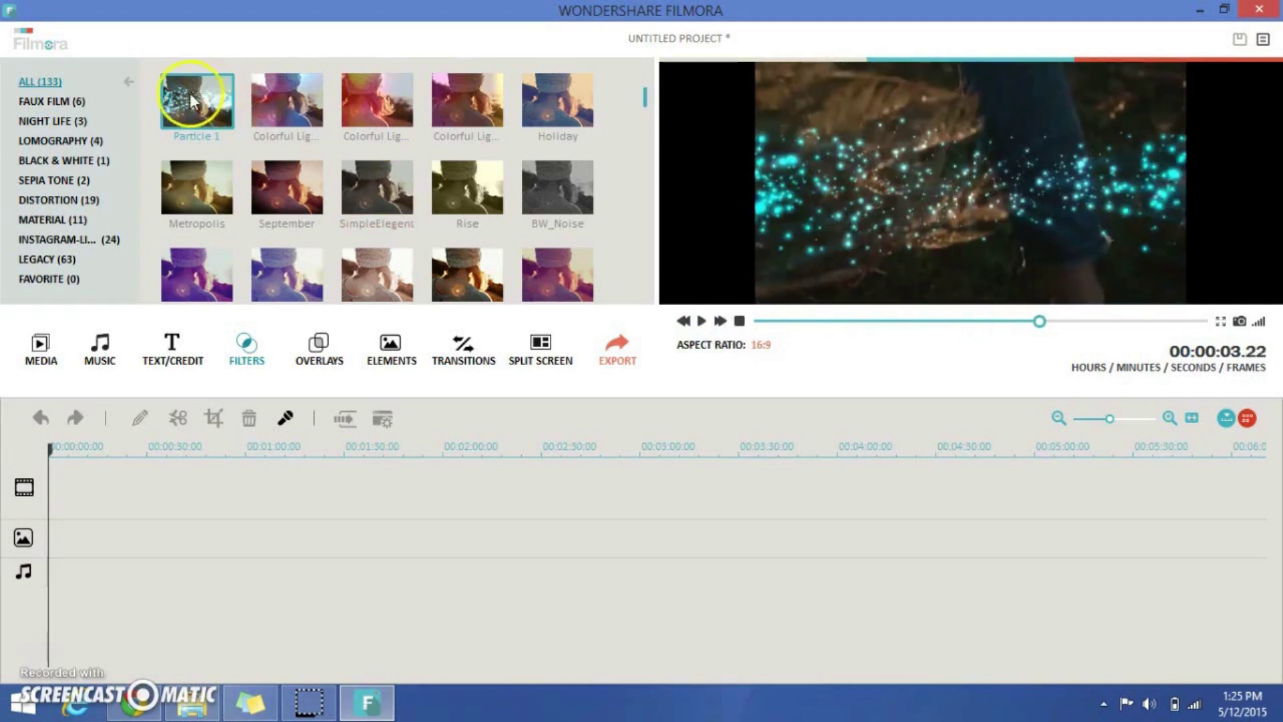
- Browse the Instagram-like filters and the Old Film Pack overlays
{"action": "left_click", "coordinate": [80, 239]}
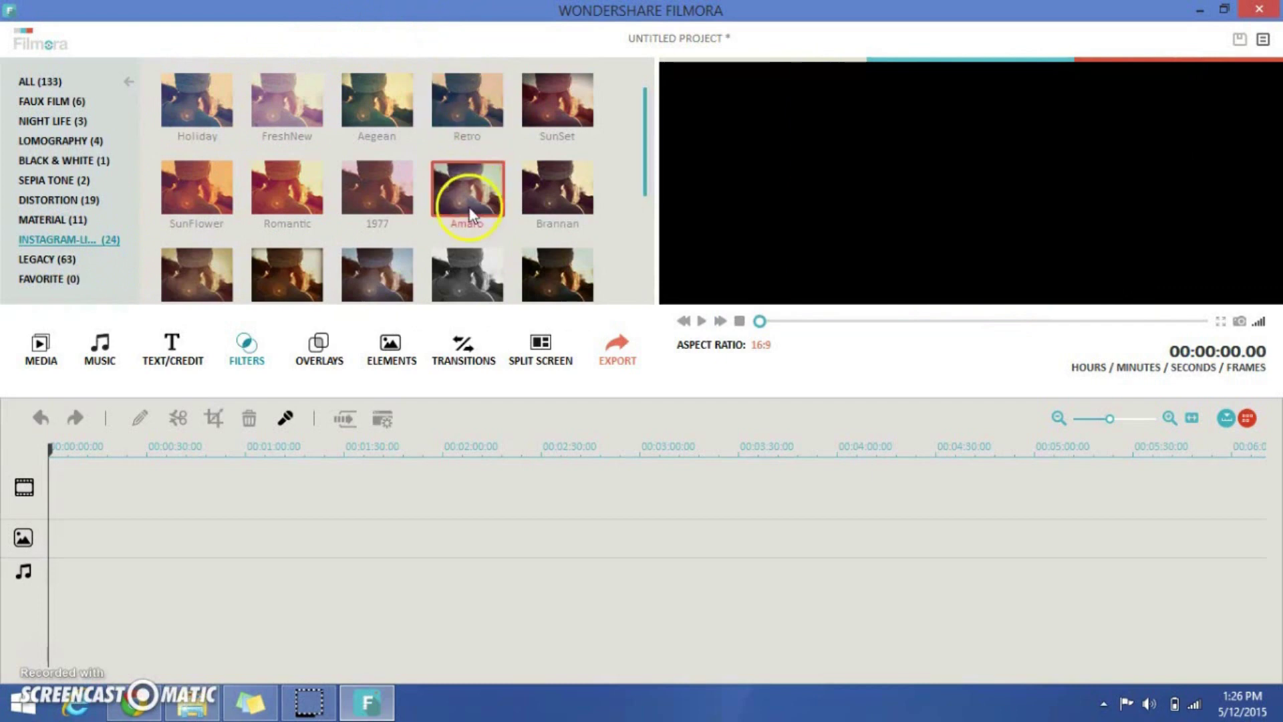
{"action": "left_click_drag", "start_coordinate": [649, 148], "coordinate": [633, 238]}
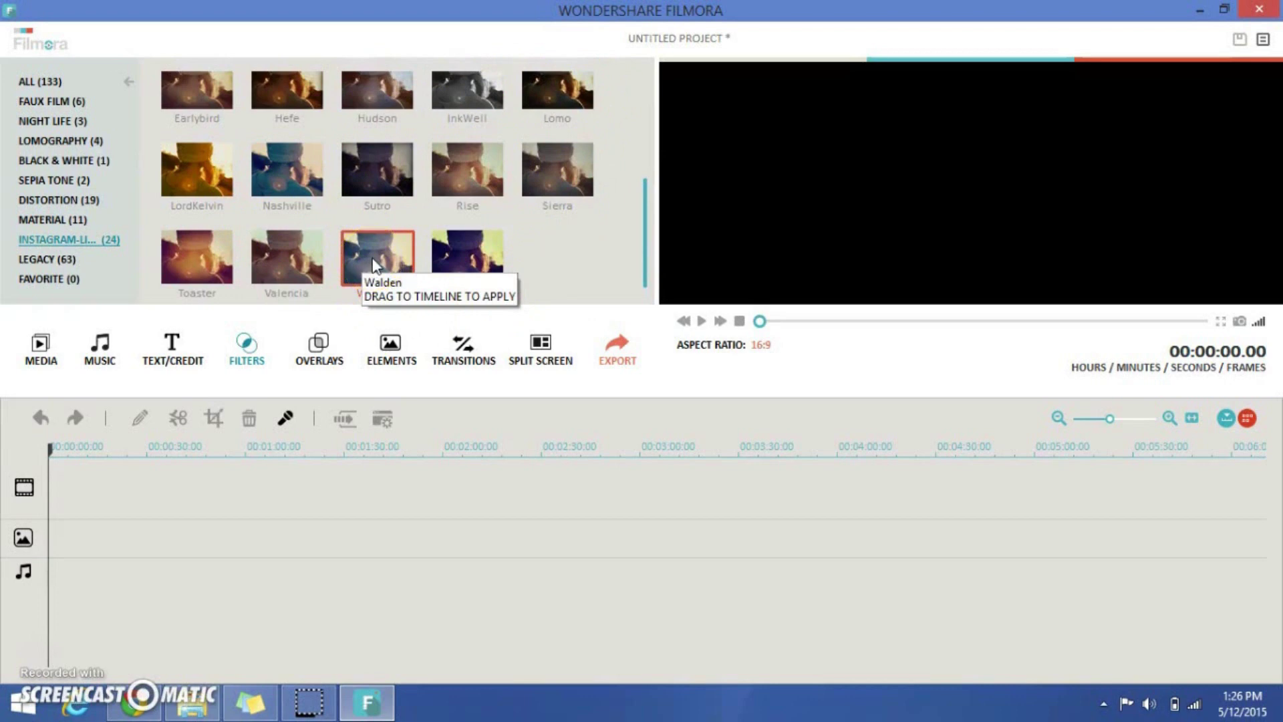
{"action": "left_click", "coordinate": [319, 350]}
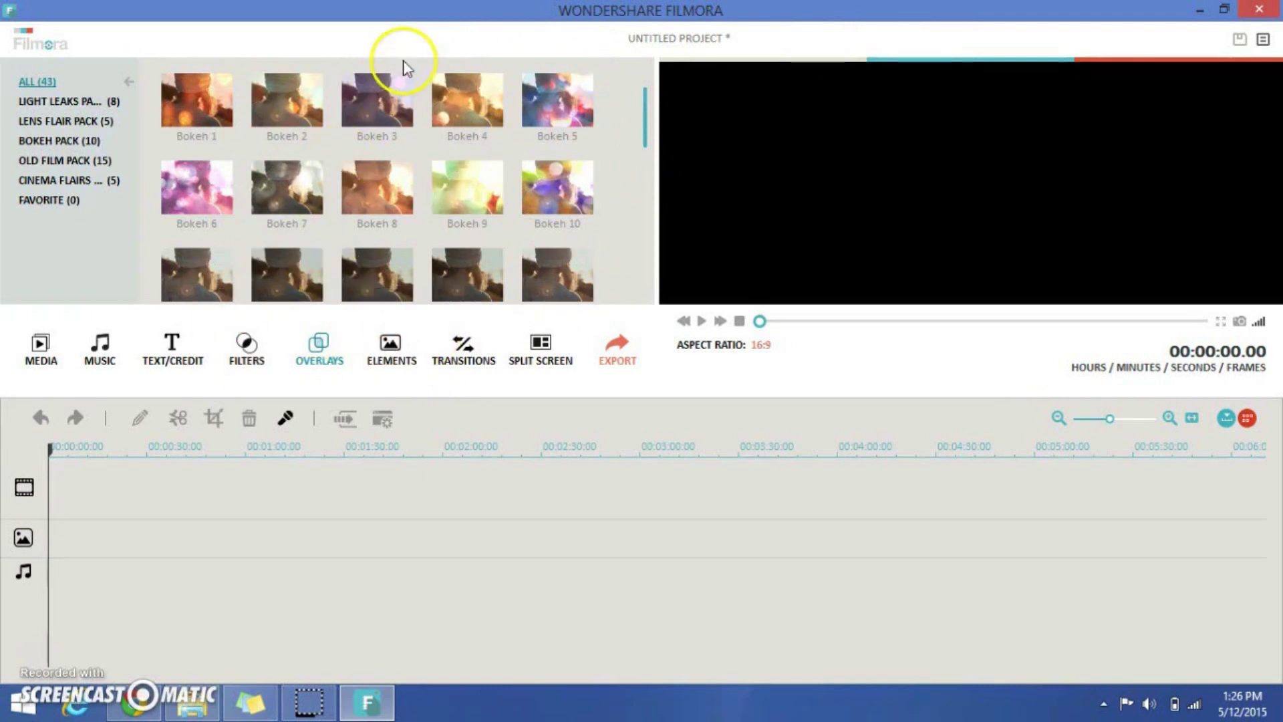
{"action": "left_click", "coordinate": [96, 160]}
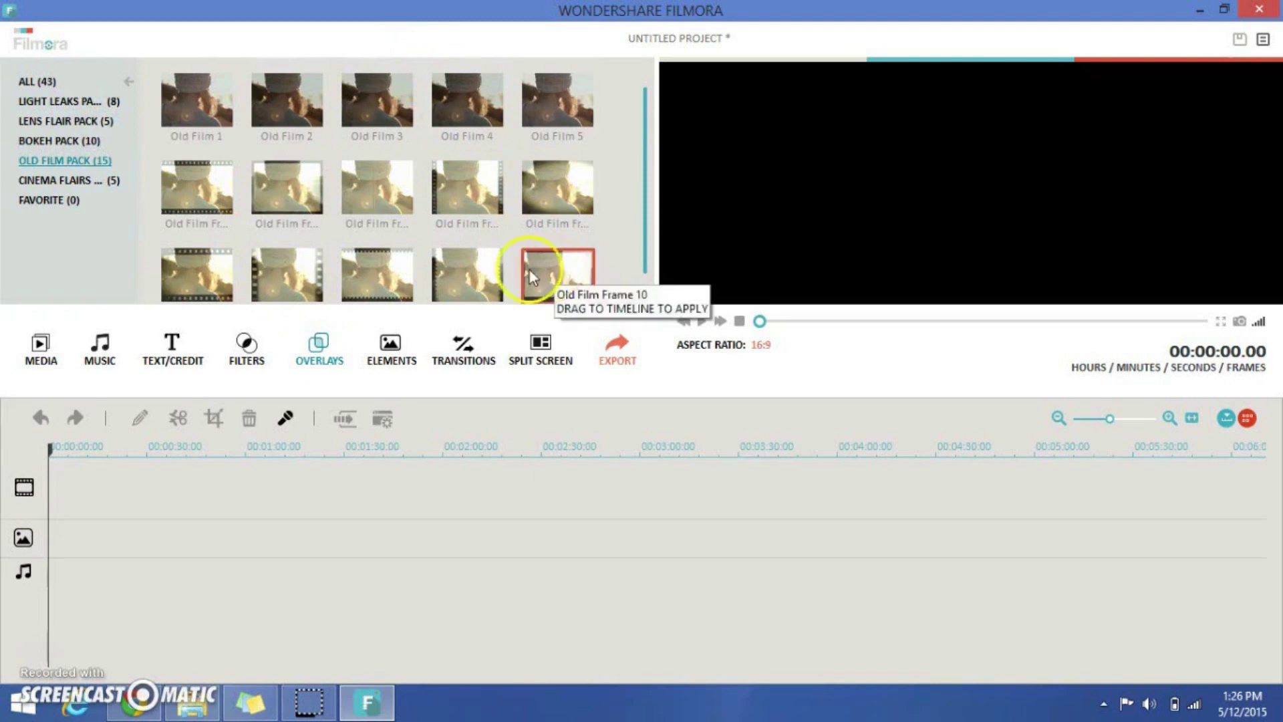
- Preview the hand-drawn elements LEAF 3 and PLANE 1
{"action": "left_click", "coordinate": [391, 347]}
{"action": "left_click", "coordinate": [383, 175]}
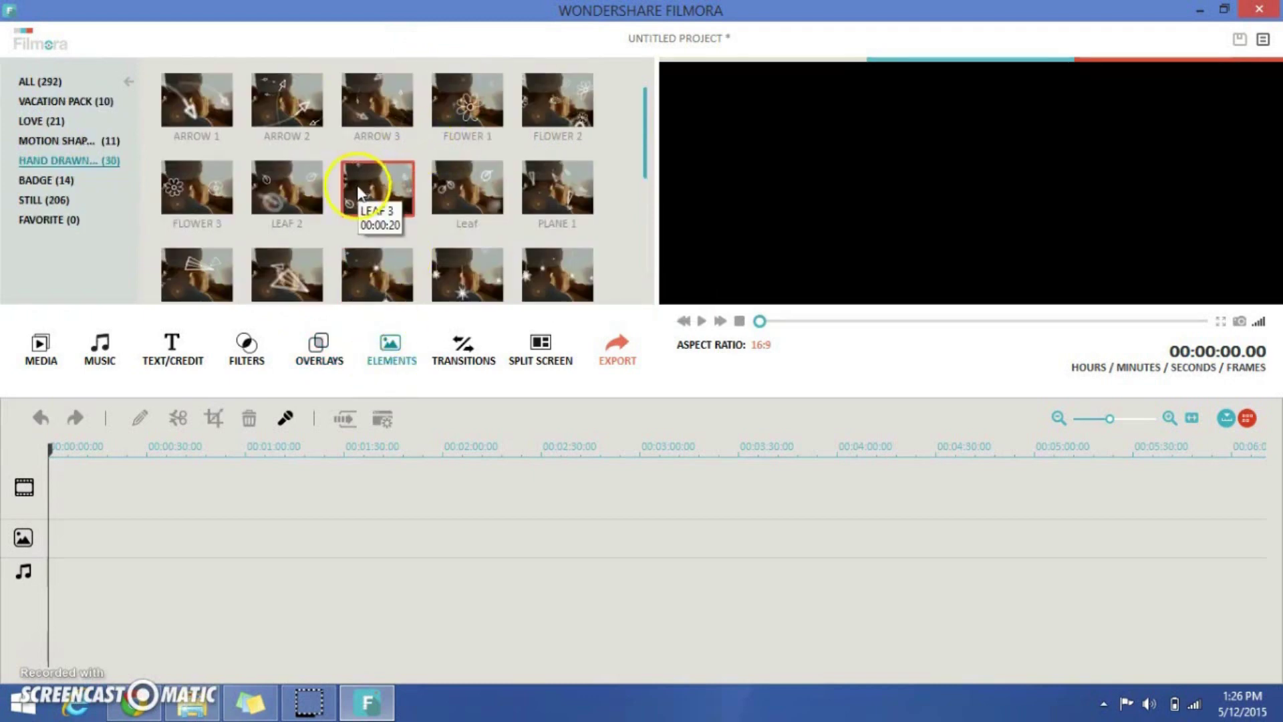
{"action": "left_click", "coordinate": [701, 322]}
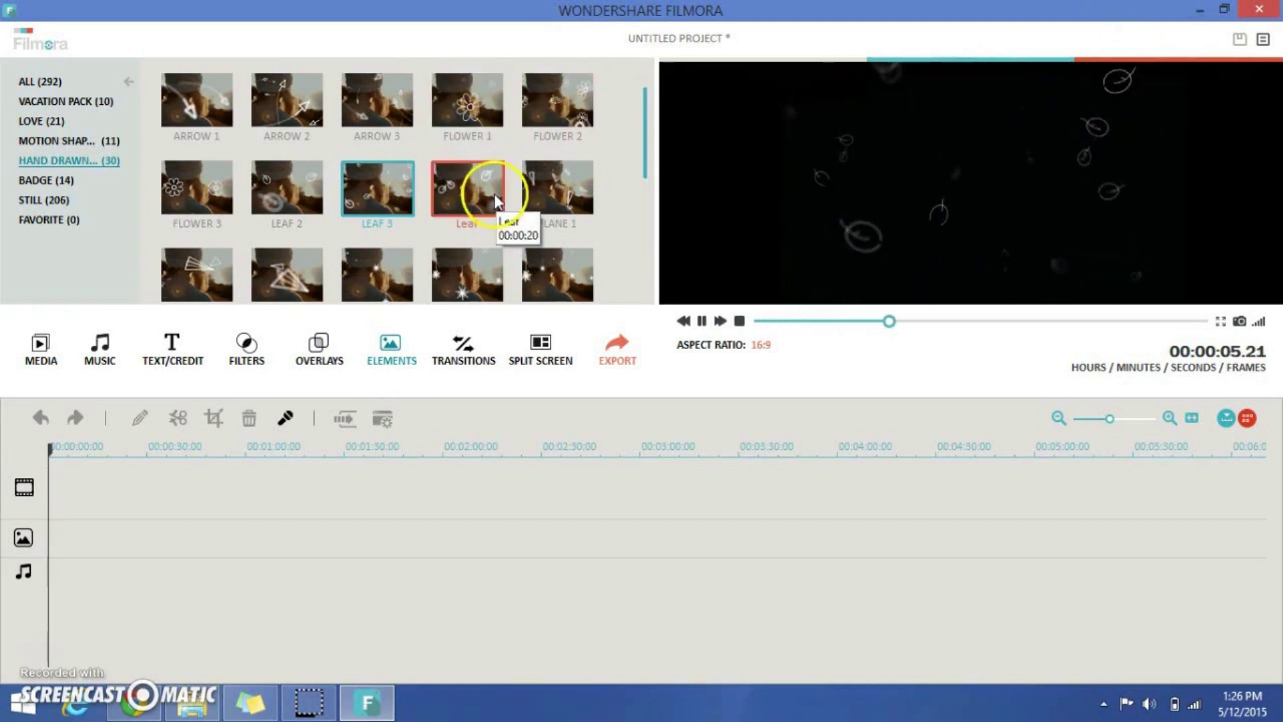
{"action": "left_click", "coordinate": [573, 178]}
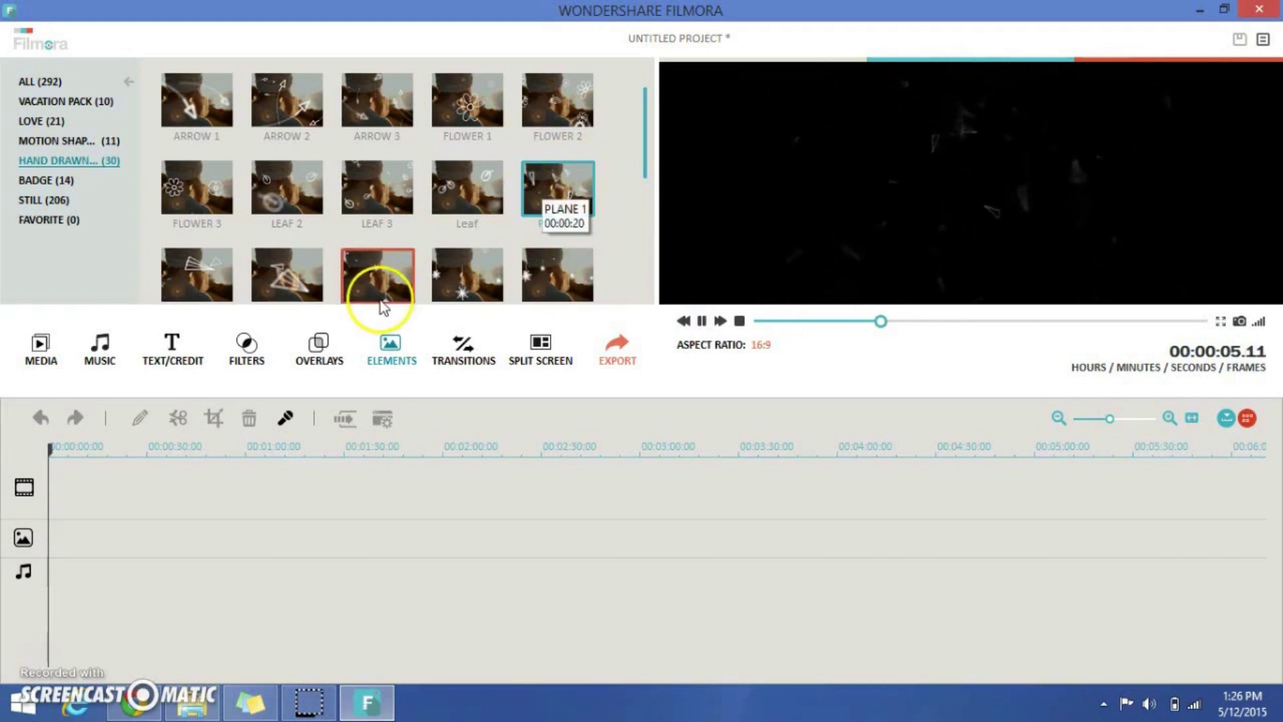
- Preview the badge elements stamp_10 and stamp_3
{"action": "left_click", "coordinate": [60, 180]}
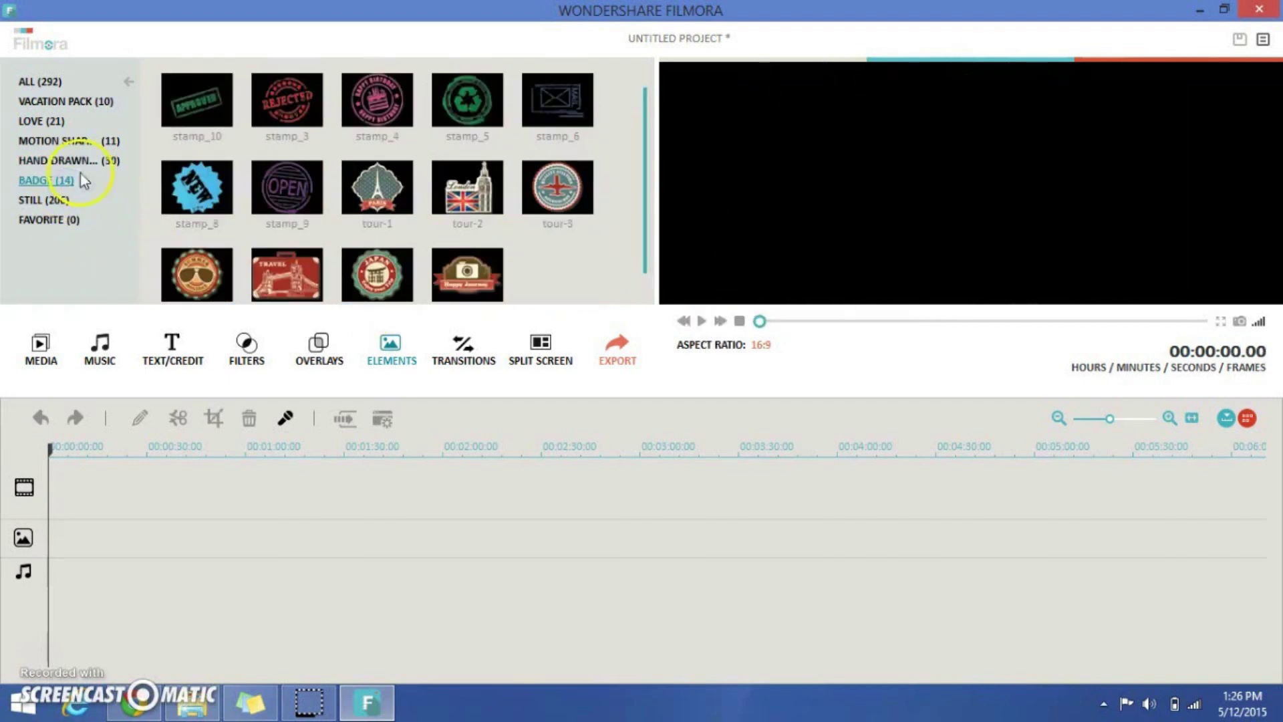
{"action": "left_click", "coordinate": [195, 100]}
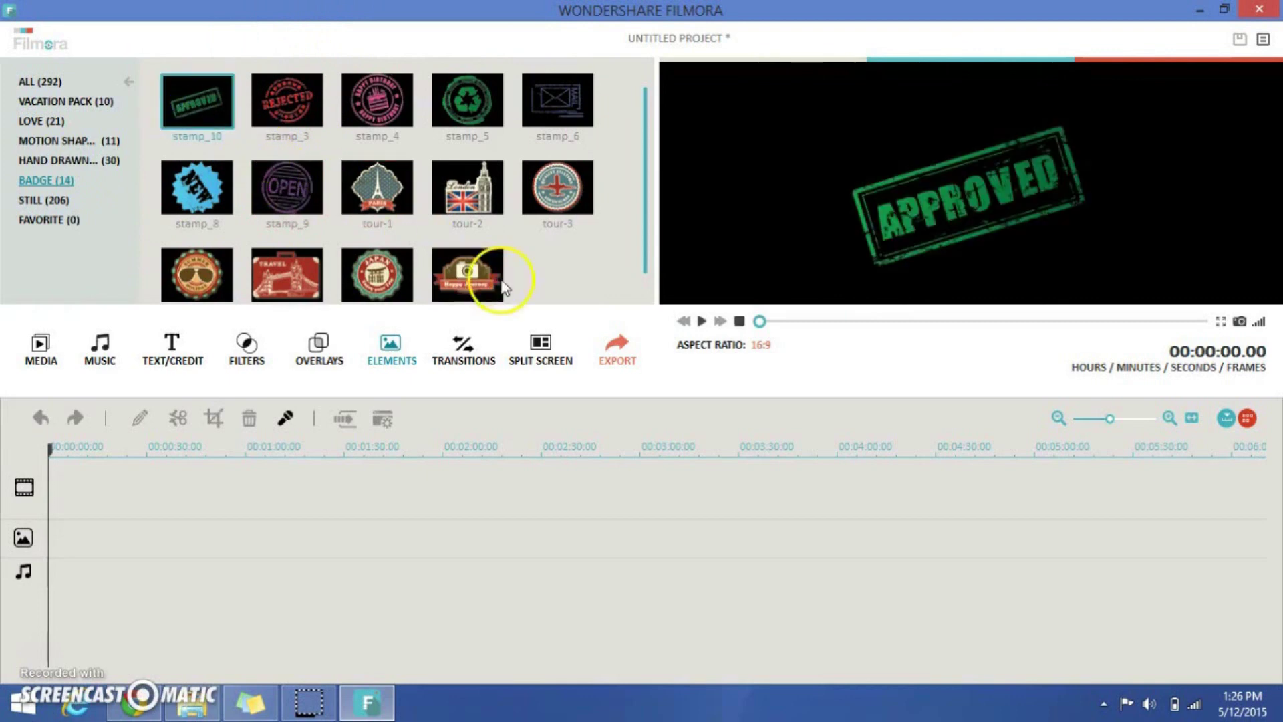
{"action": "left_click", "coordinate": [701, 321]}
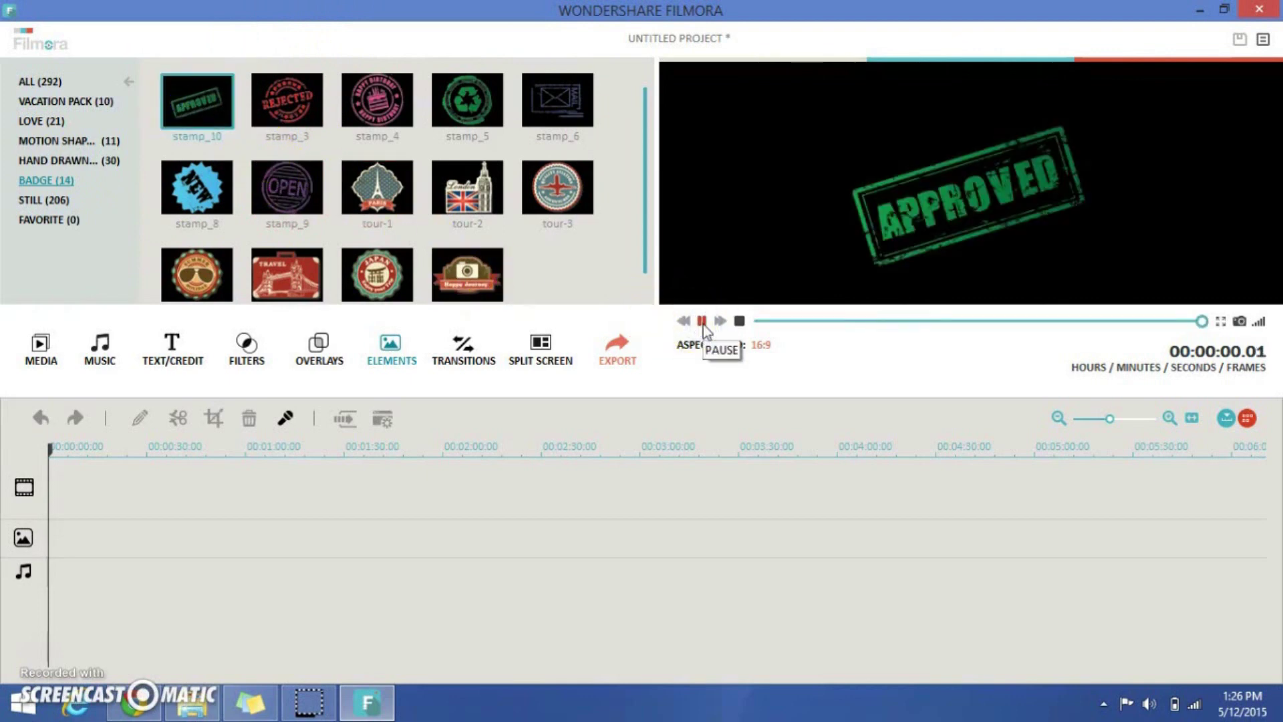
{"action": "left_click", "coordinate": [288, 98]}
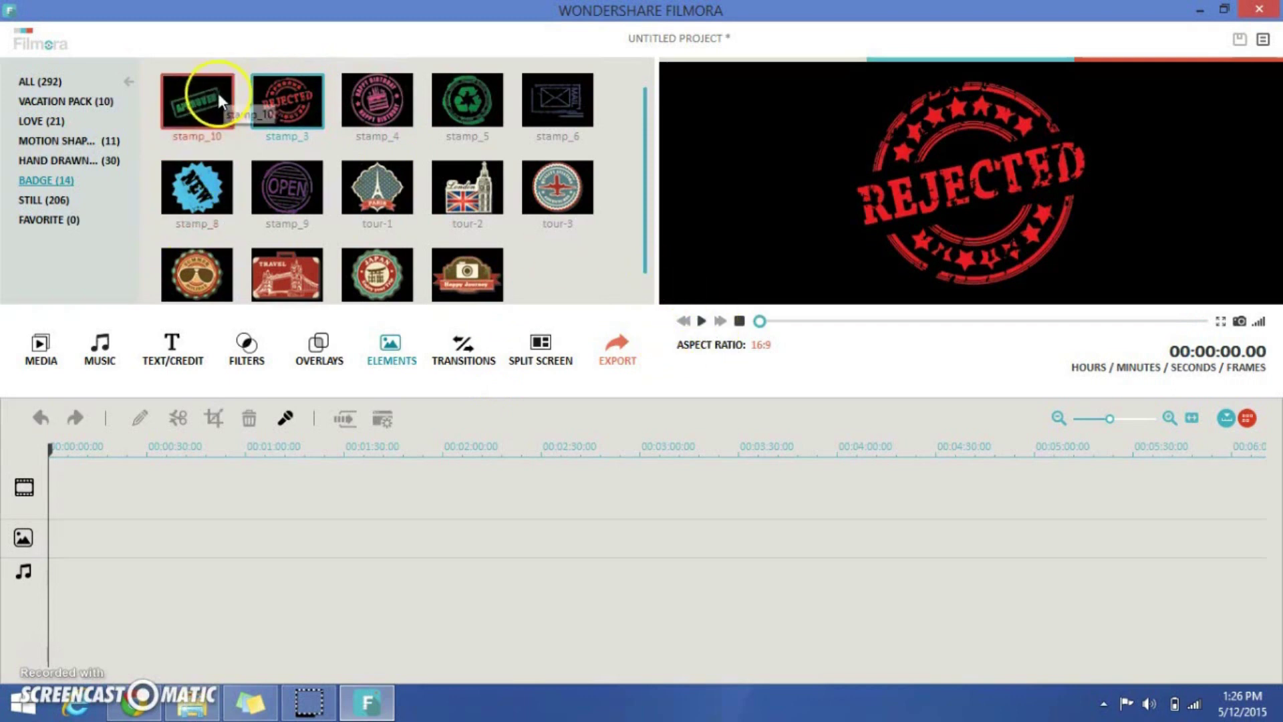
- Preview the LOVE banner animation and the Love 10 heart, and look through the rest of the Love elements
{"action": "left_click", "coordinate": [45, 123]}
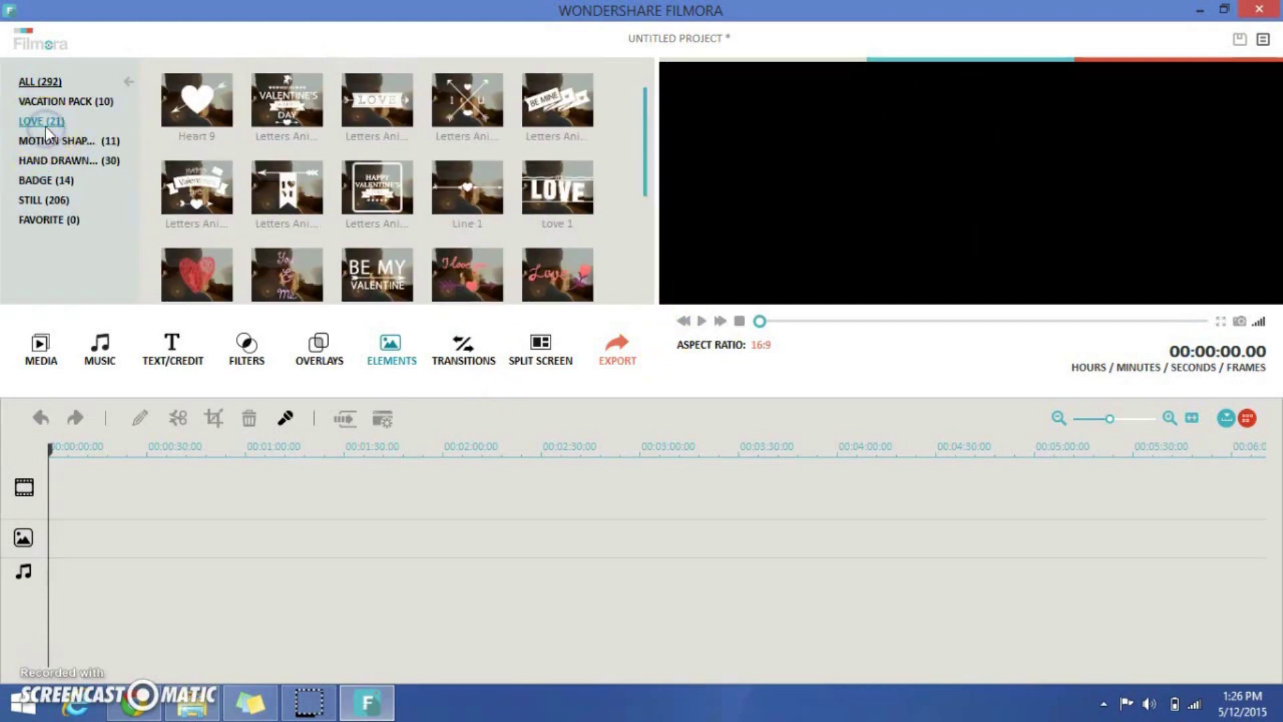
{"action": "left_click", "coordinate": [400, 102]}
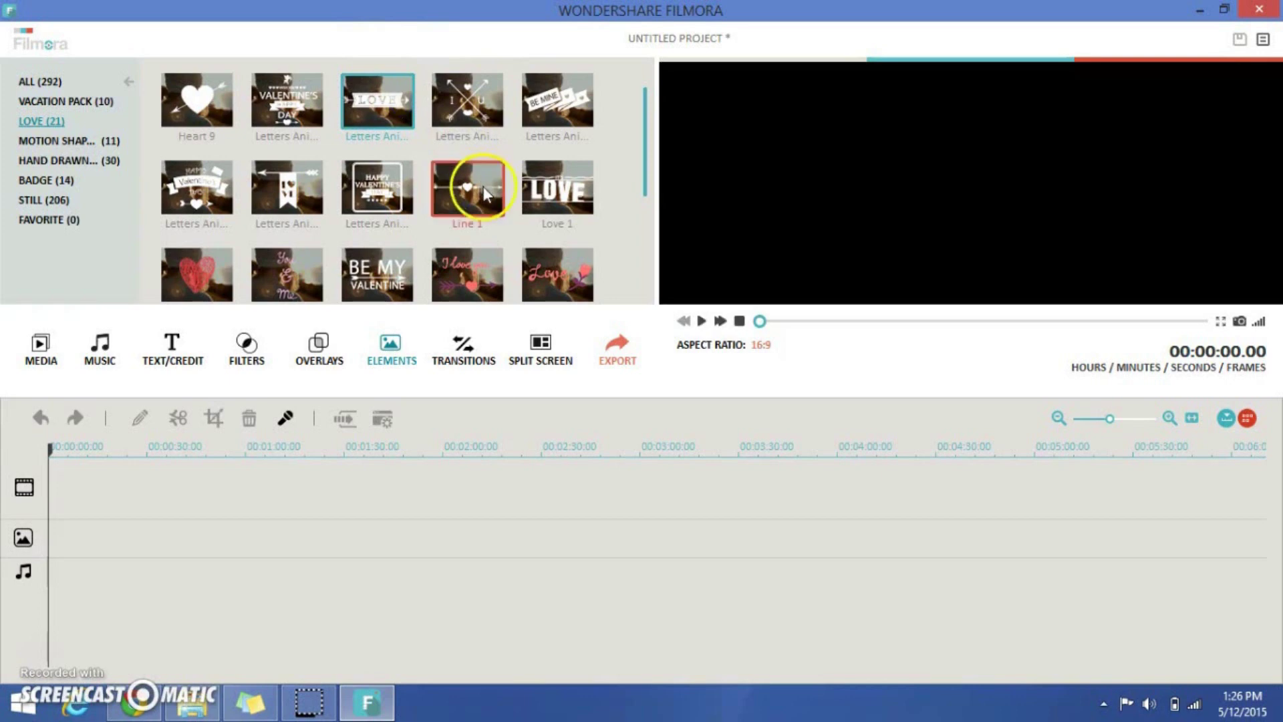
{"action": "left_click", "coordinate": [702, 322]}
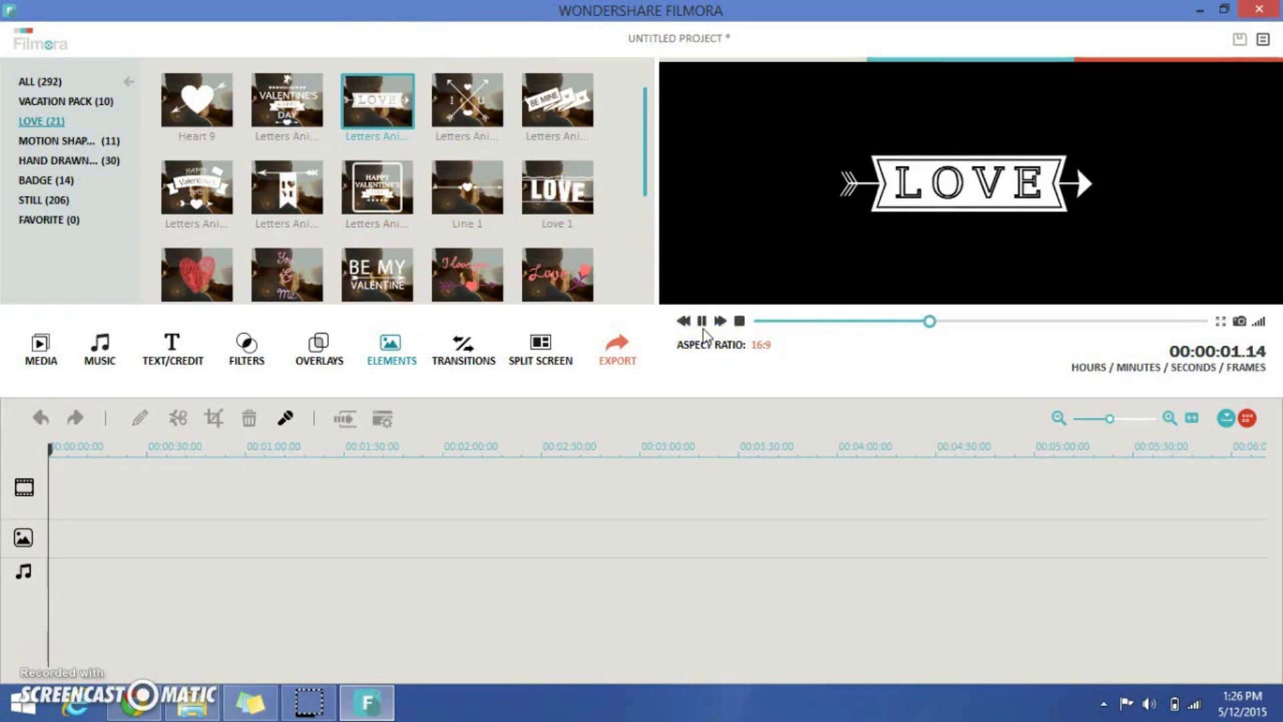
{"action": "left_click", "coordinate": [272, 282]}
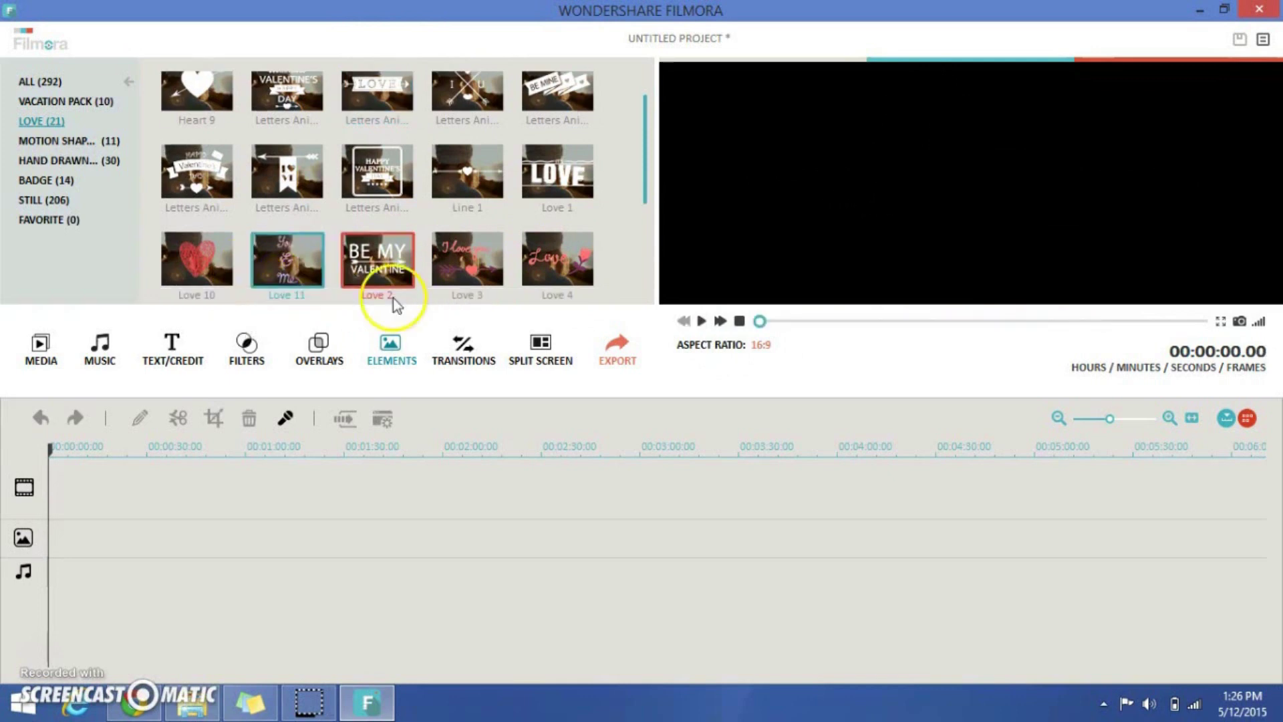
{"action": "left_click", "coordinate": [165, 270]}
{"action": "left_click", "coordinate": [701, 321]}
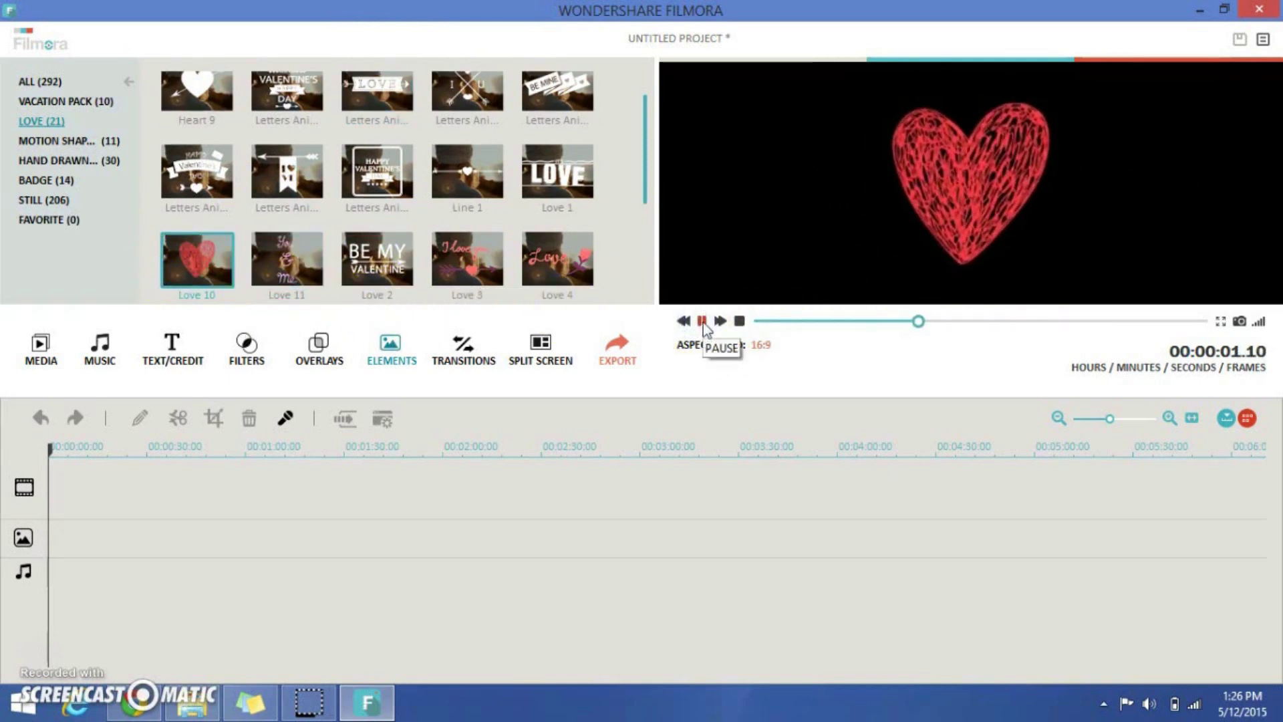
{"action": "left_click_drag", "start_coordinate": [644, 178], "coordinate": [638, 331]}
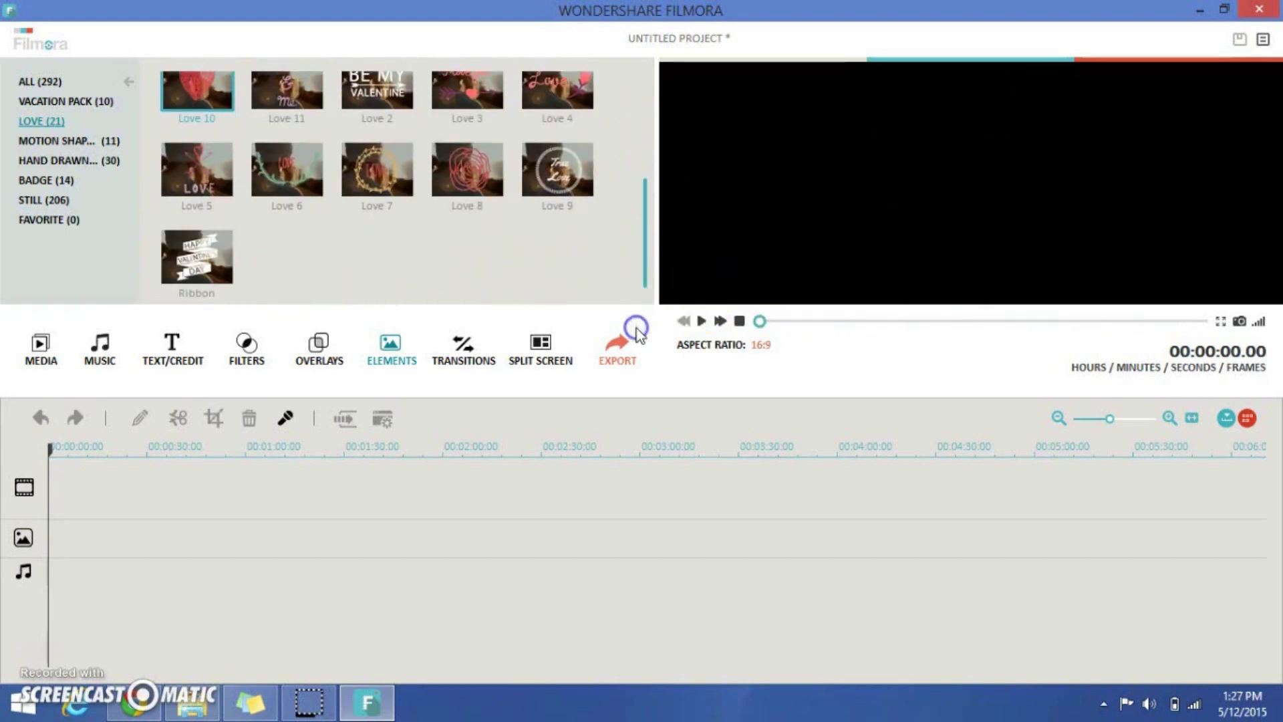
- Browse all transitions and the Basic ones, and return to the media library
{"action": "left_click", "coordinate": [461, 346]}
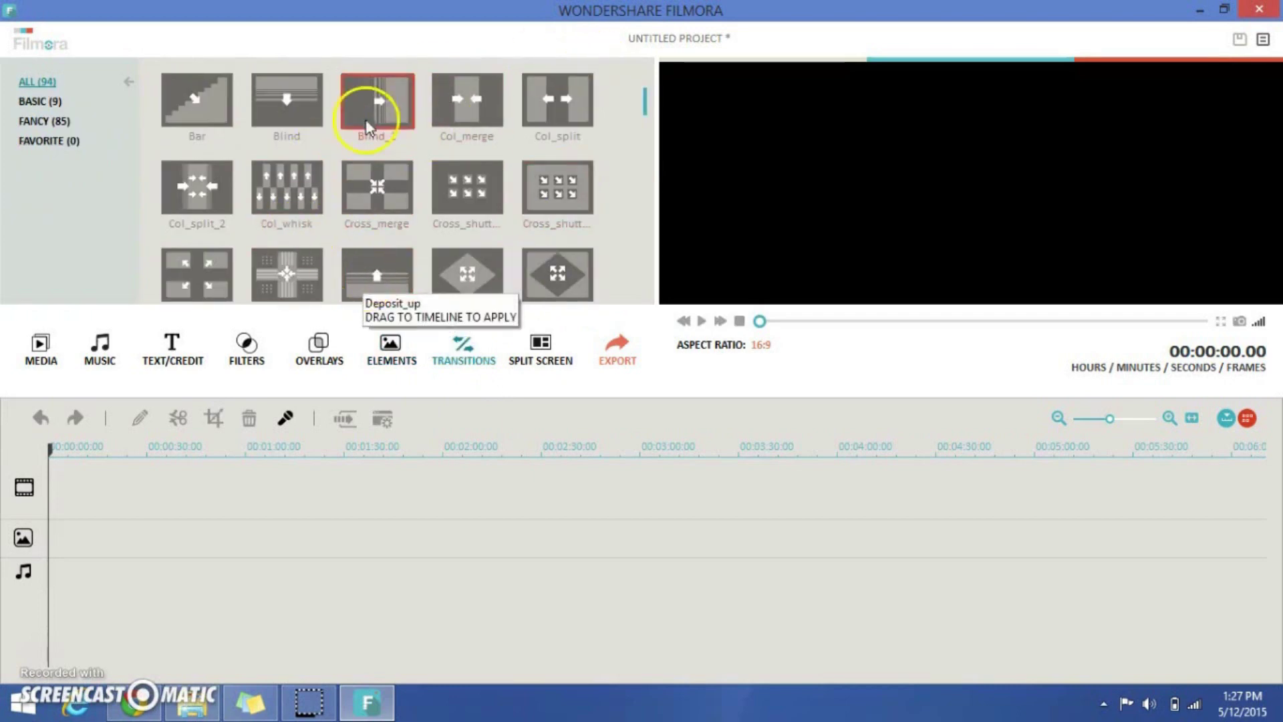
{"action": "left_click", "coordinate": [31, 103]}
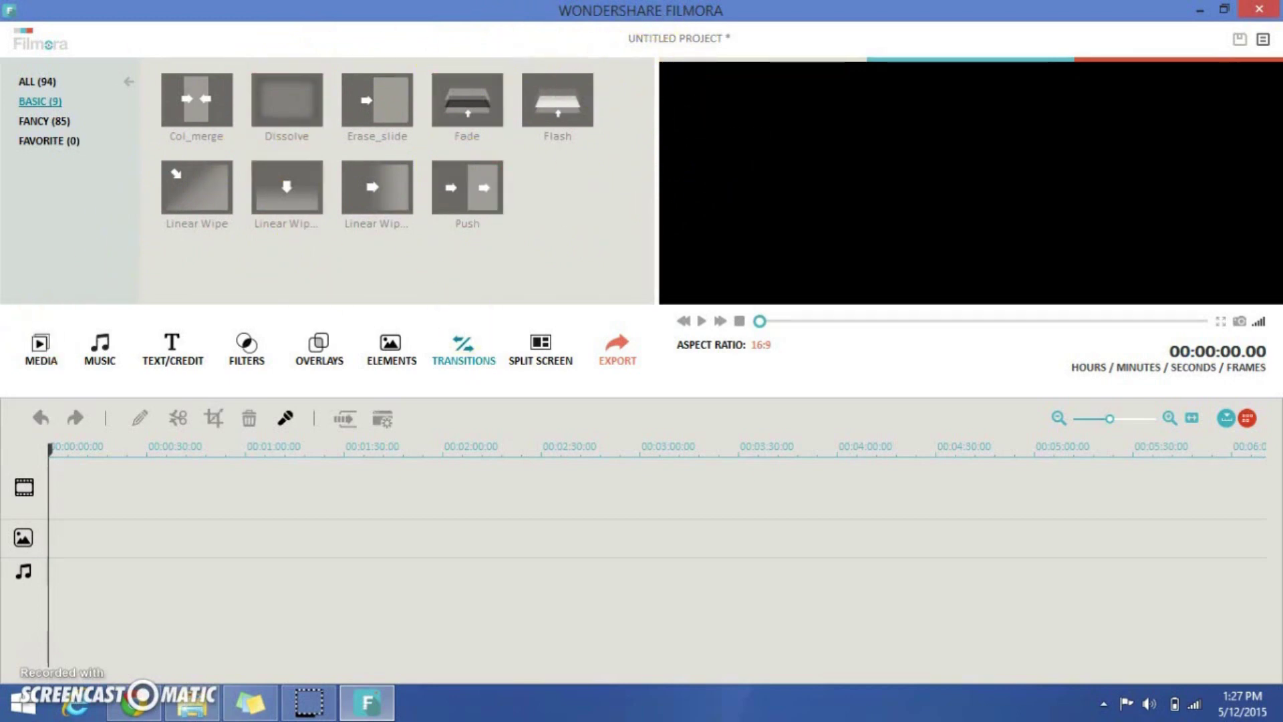
{"action": "left_click", "coordinate": [42, 342]}
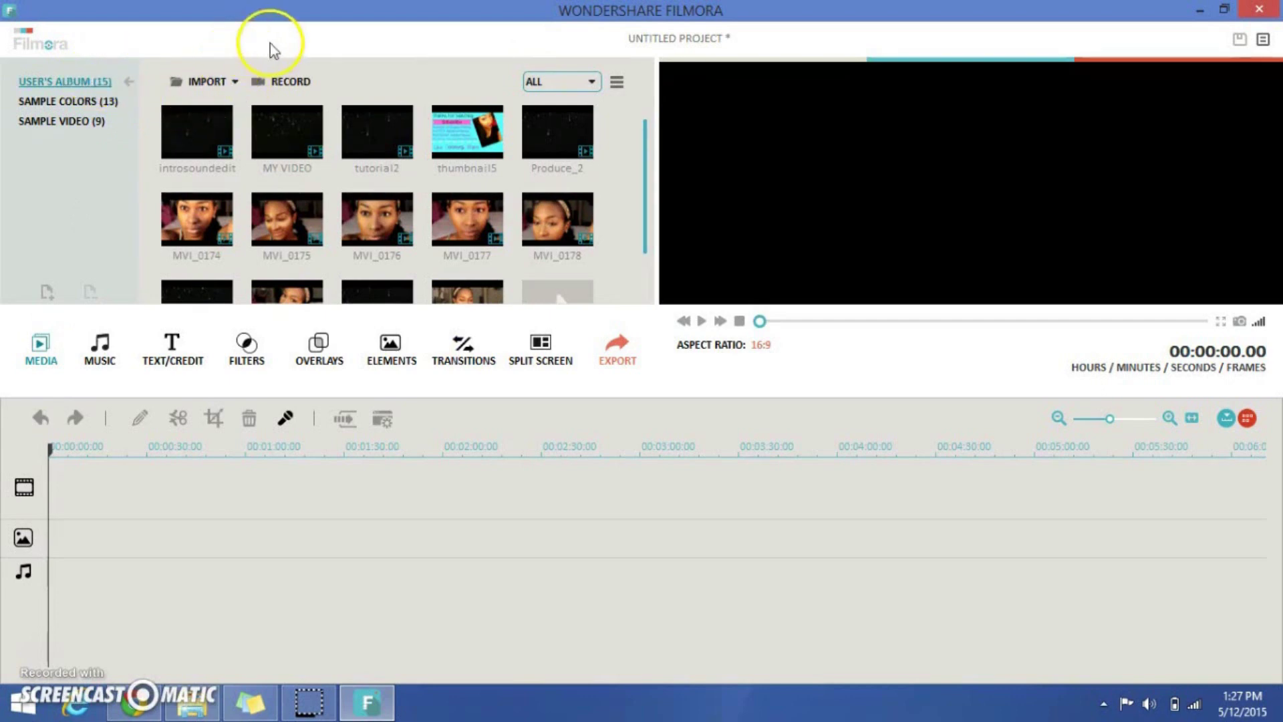
- Open the project VE PROJECT 2.WVE and play its timeline from the beginning
{"action": "left_click", "coordinate": [302, 171]}
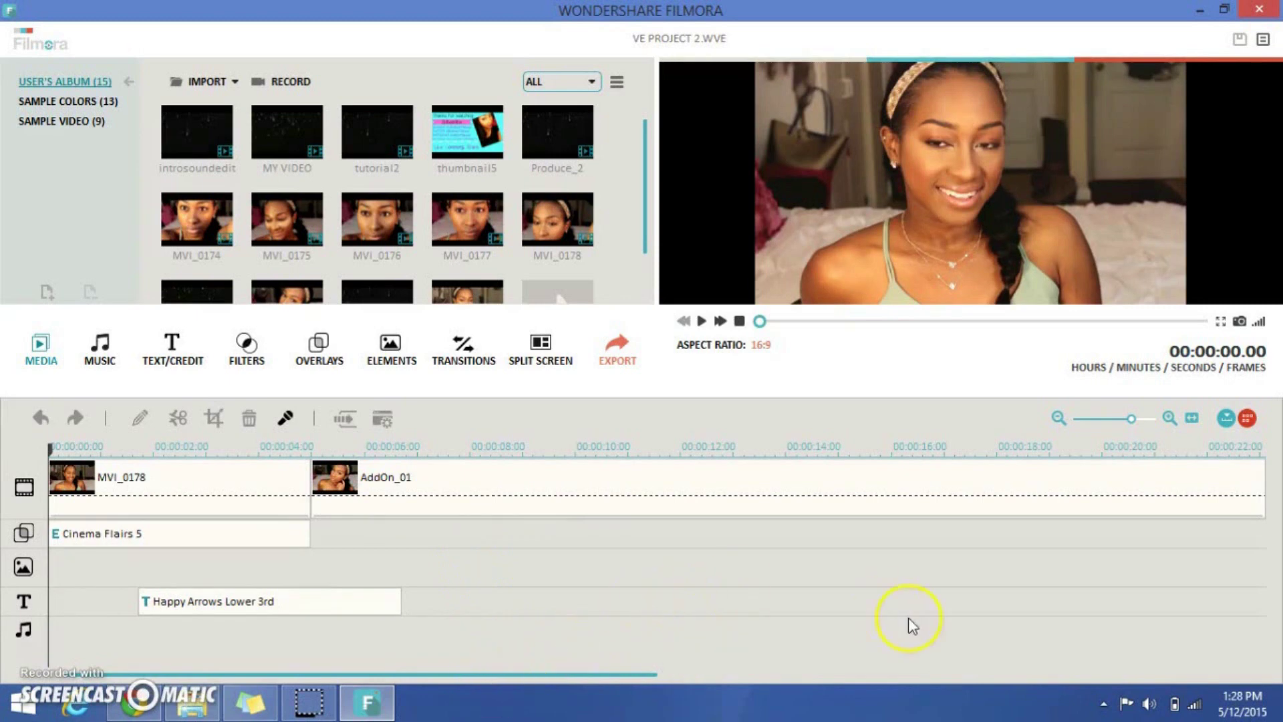
{"action": "mouse_move", "coordinate": [1138, 424]}
{"action": "left_mouse_down"}
{"action": "mouse_move", "coordinate": [1105, 424]}
{"action": "mouse_move", "coordinate": [1131, 432]}
{"action": "left_mouse_up"}
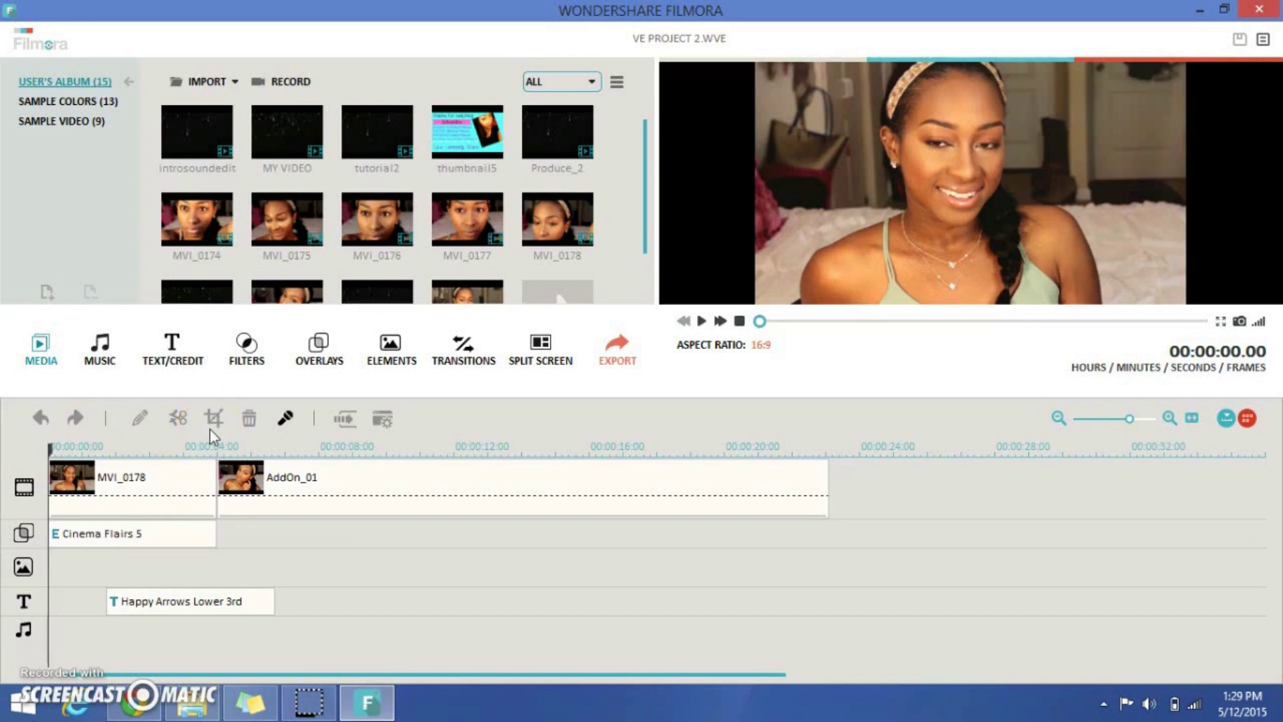
{"action": "left_click", "coordinate": [55, 458]}
{"action": "left_click", "coordinate": [702, 322]}
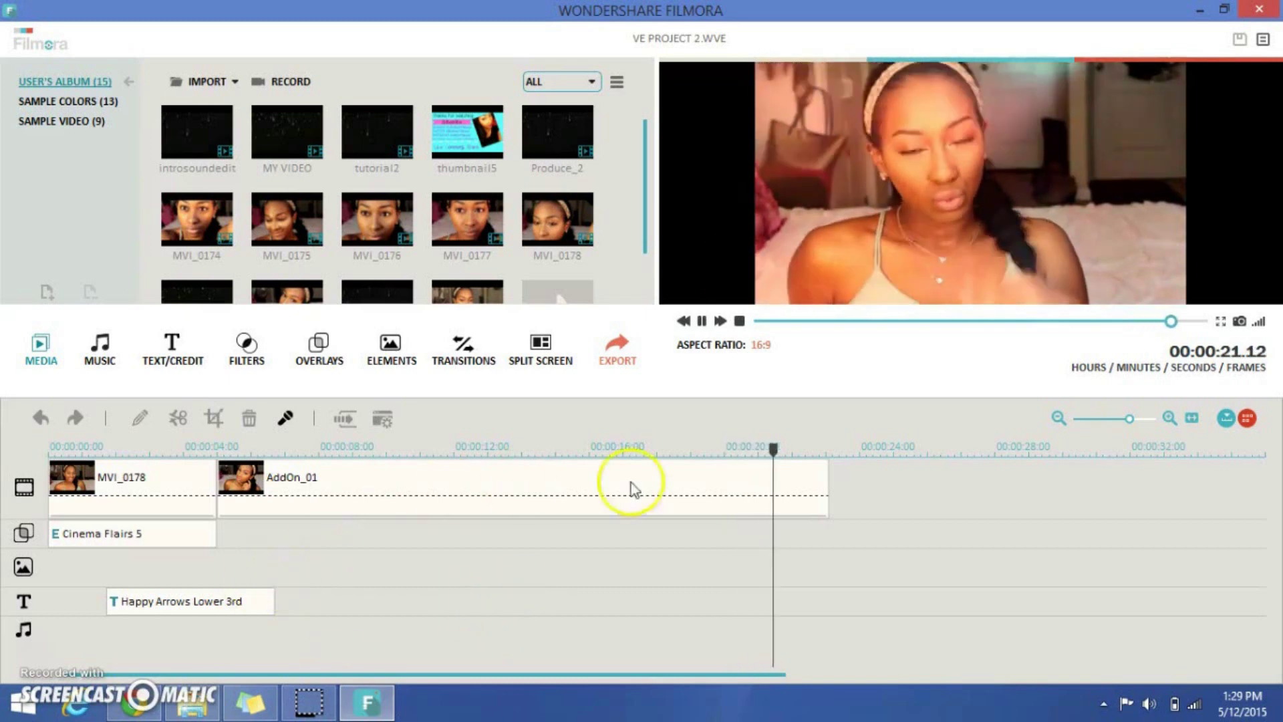
- Select the Cinema Flairs 5 overlay on the timeline and play back the part of the video it covers
{"action": "left_click", "coordinate": [378, 483]}
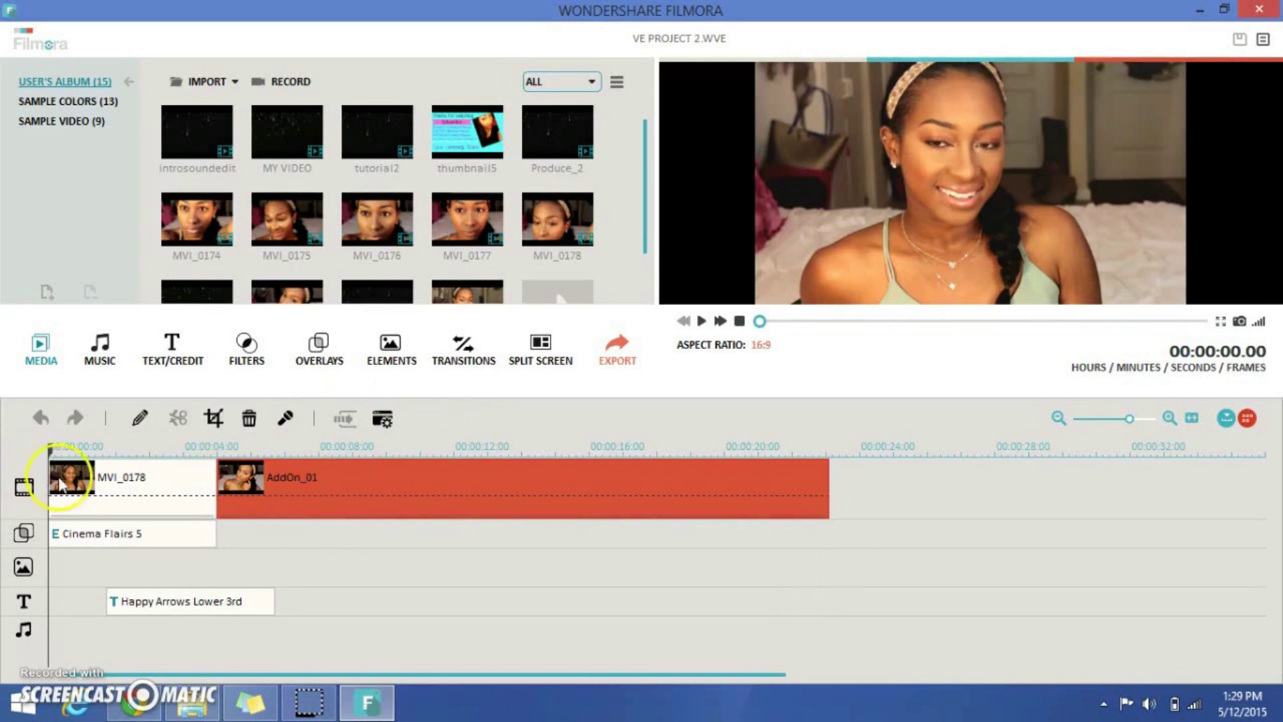
{"action": "left_click", "coordinate": [92, 538]}
{"action": "left_click", "coordinate": [701, 320]}
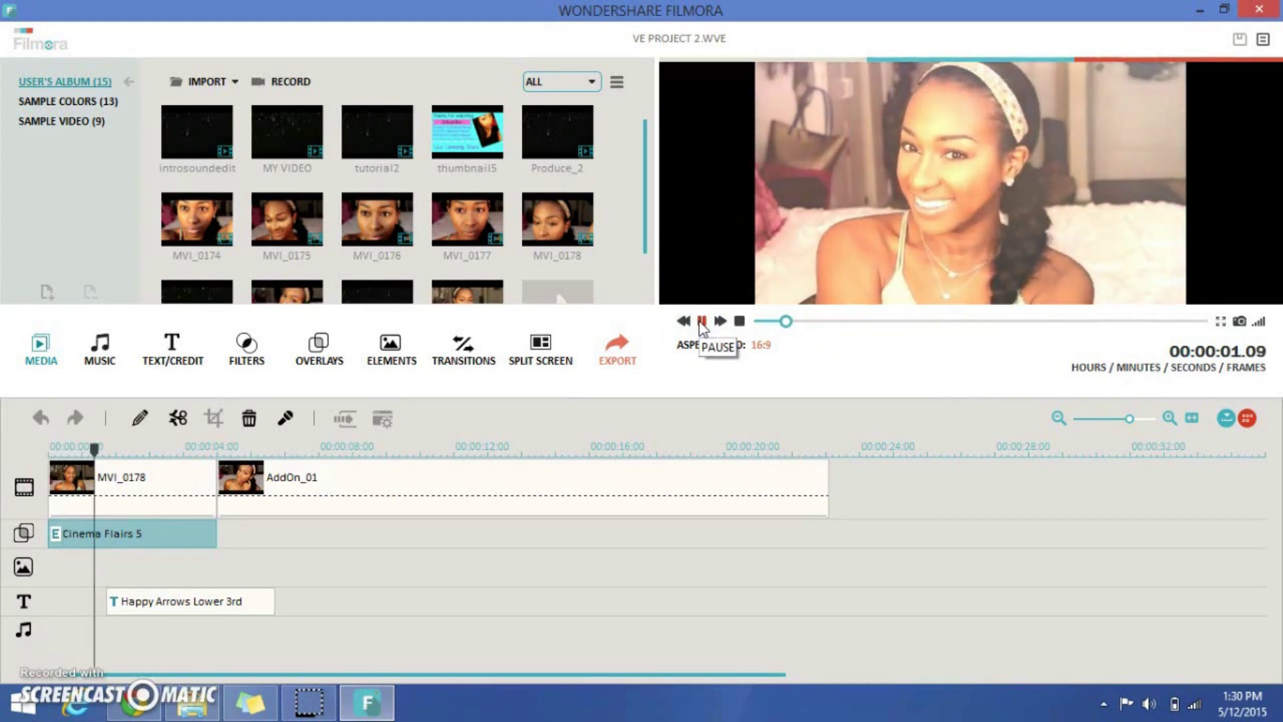
{"action": "left_click", "coordinate": [211, 552]}
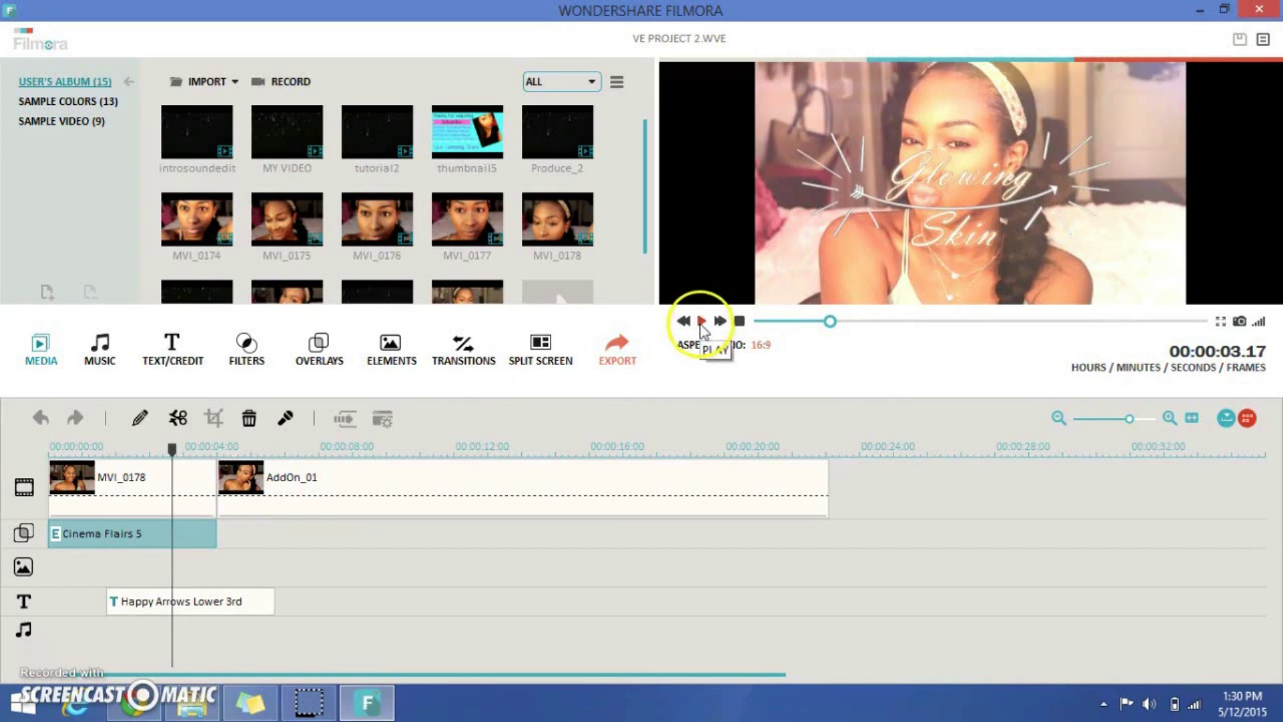
- Select the Happy Arrows Lower 3rd title on the timeline and play back the part of the video it covers
{"action": "left_click", "coordinate": [217, 603]}
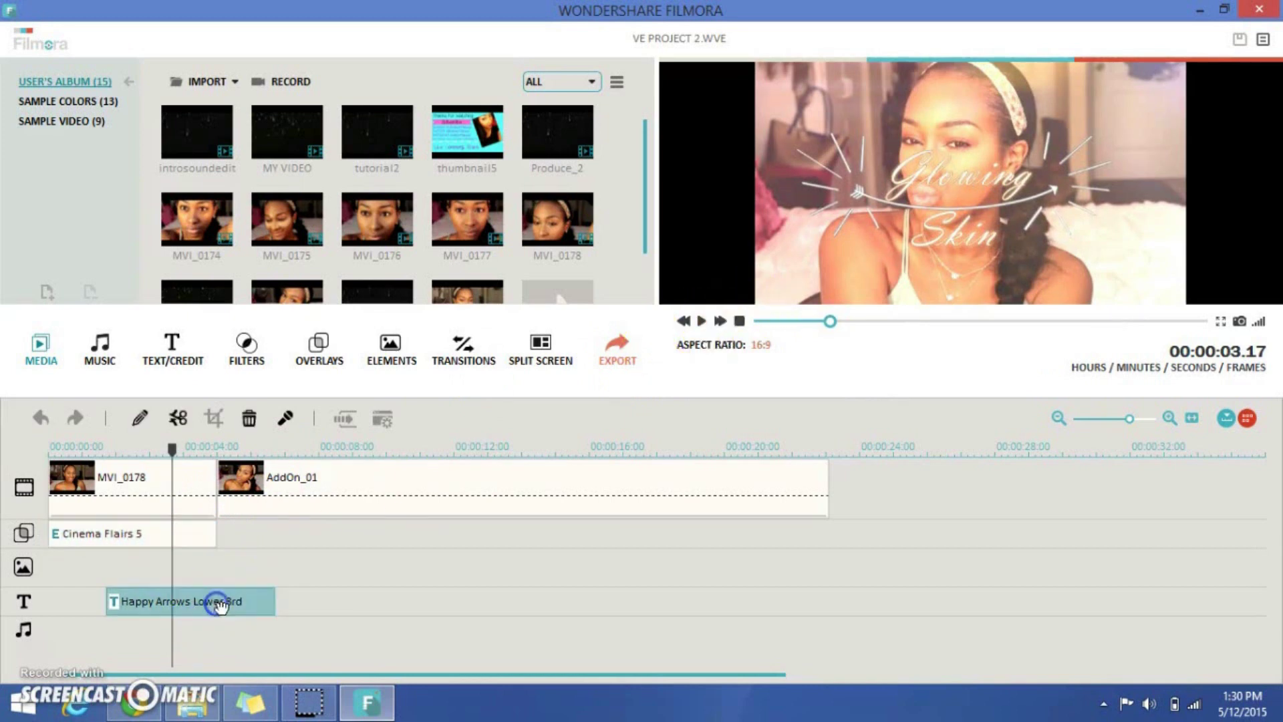
{"action": "left_click", "coordinate": [701, 321]}
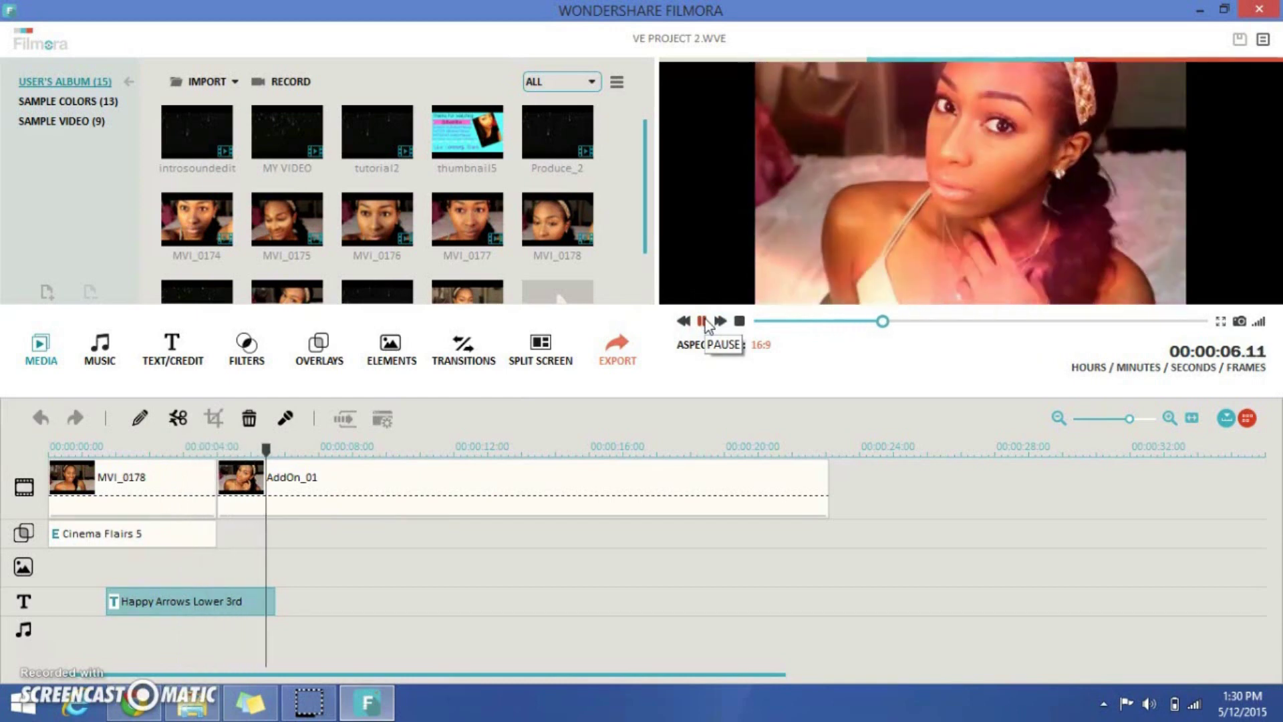
{"action": "left_click", "coordinate": [702, 321]}
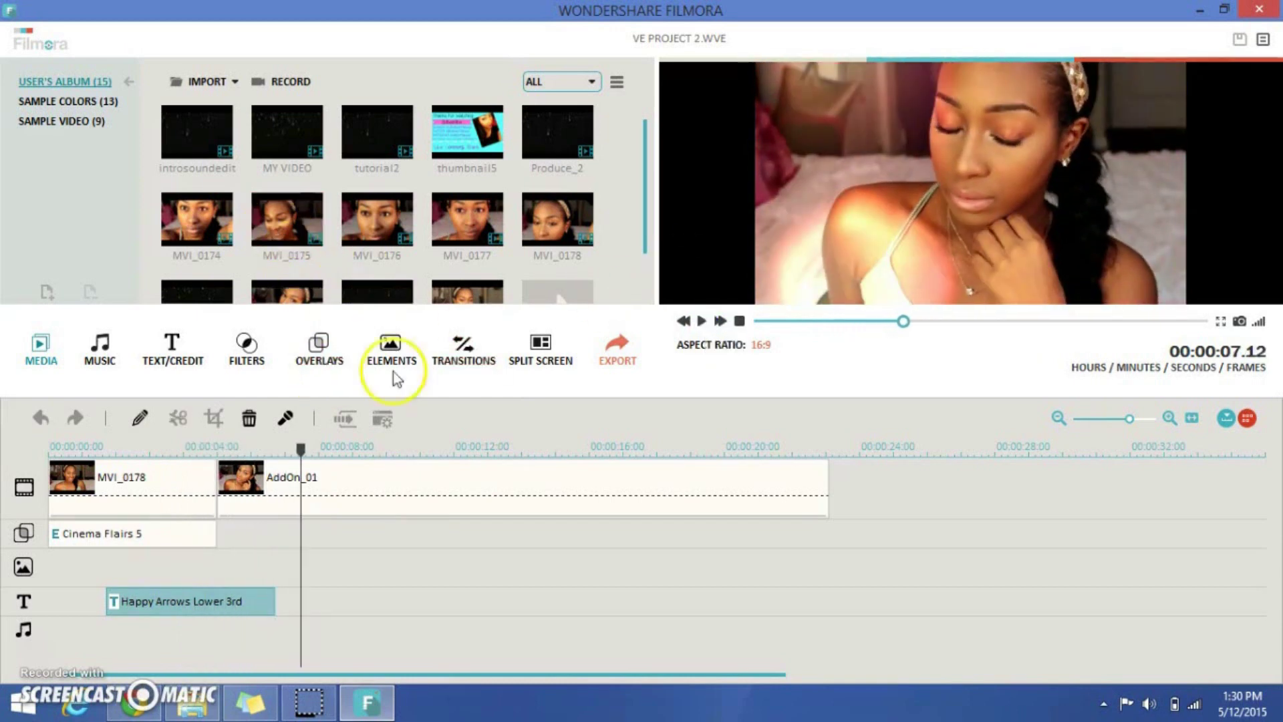
{"action": "key", "text": "Left"}
{"action": "key", "text": "Left"}
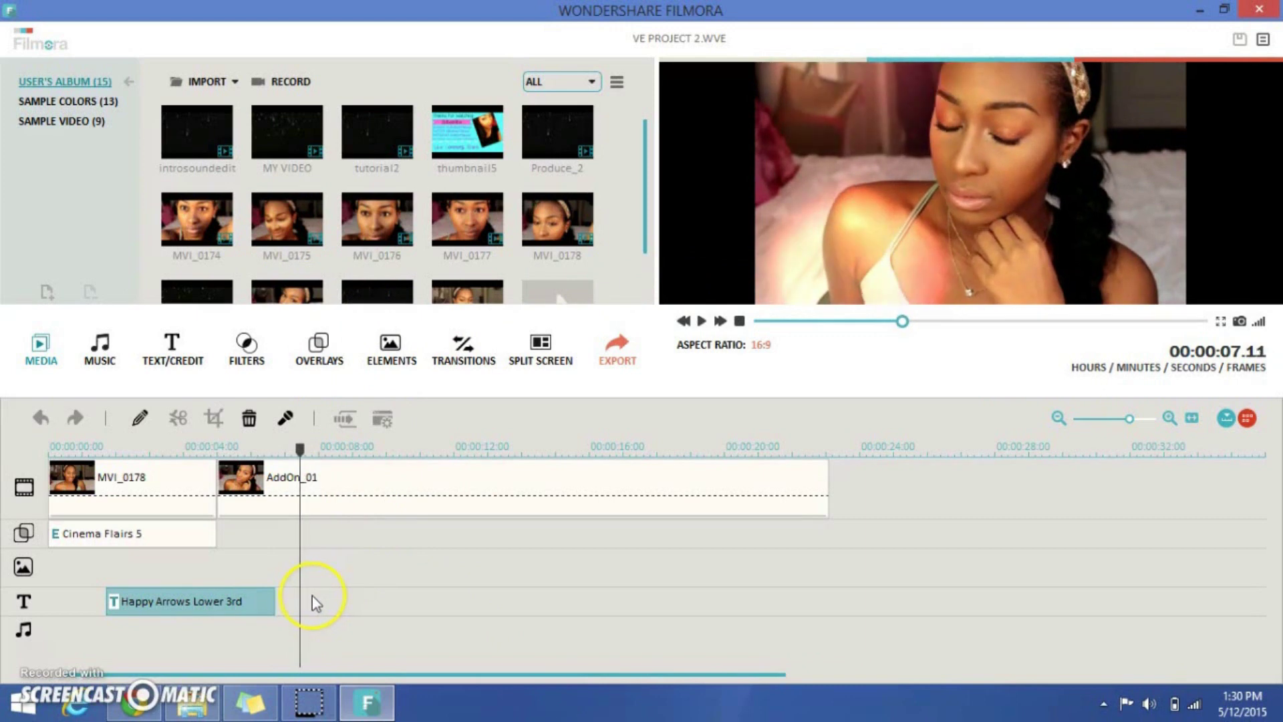
- Start a new project and place the MVI_0178 clip from the user's album at the start of the video track
{"action": "left_click", "coordinate": [32, 44]}
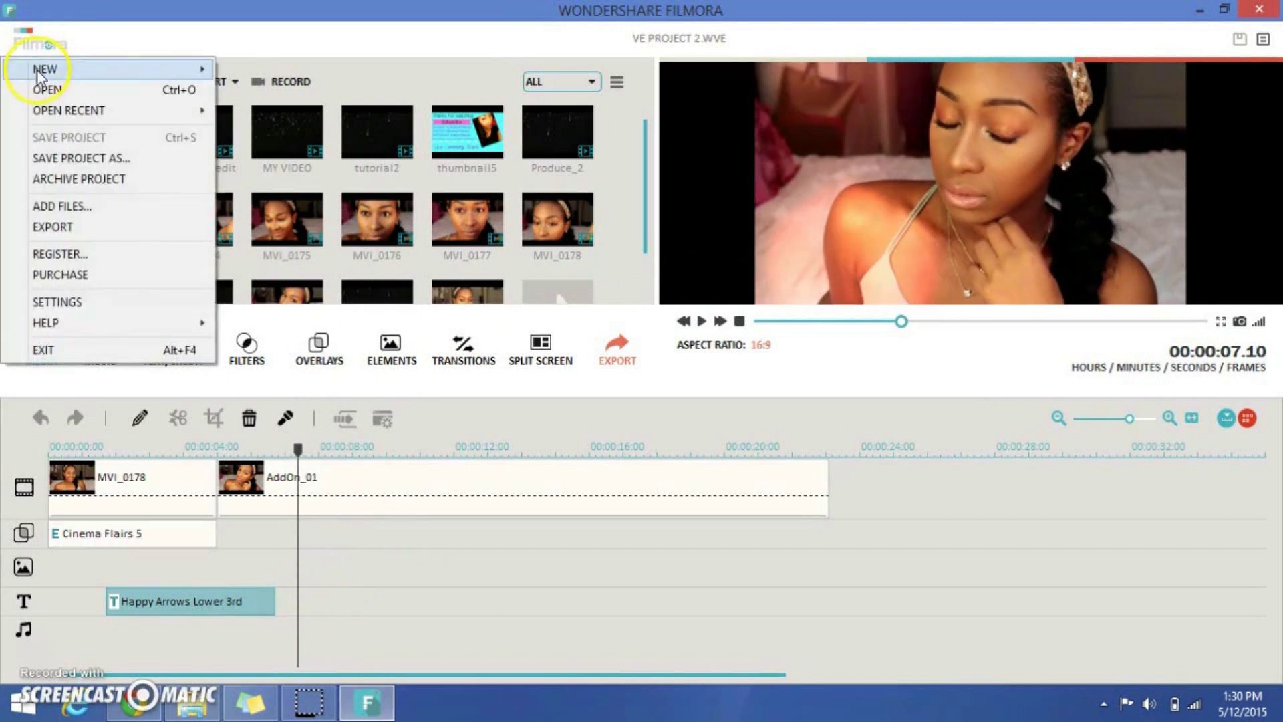
{"action": "mouse_move", "coordinate": [77, 70]}
{"action": "left_click", "coordinate": [231, 72]}
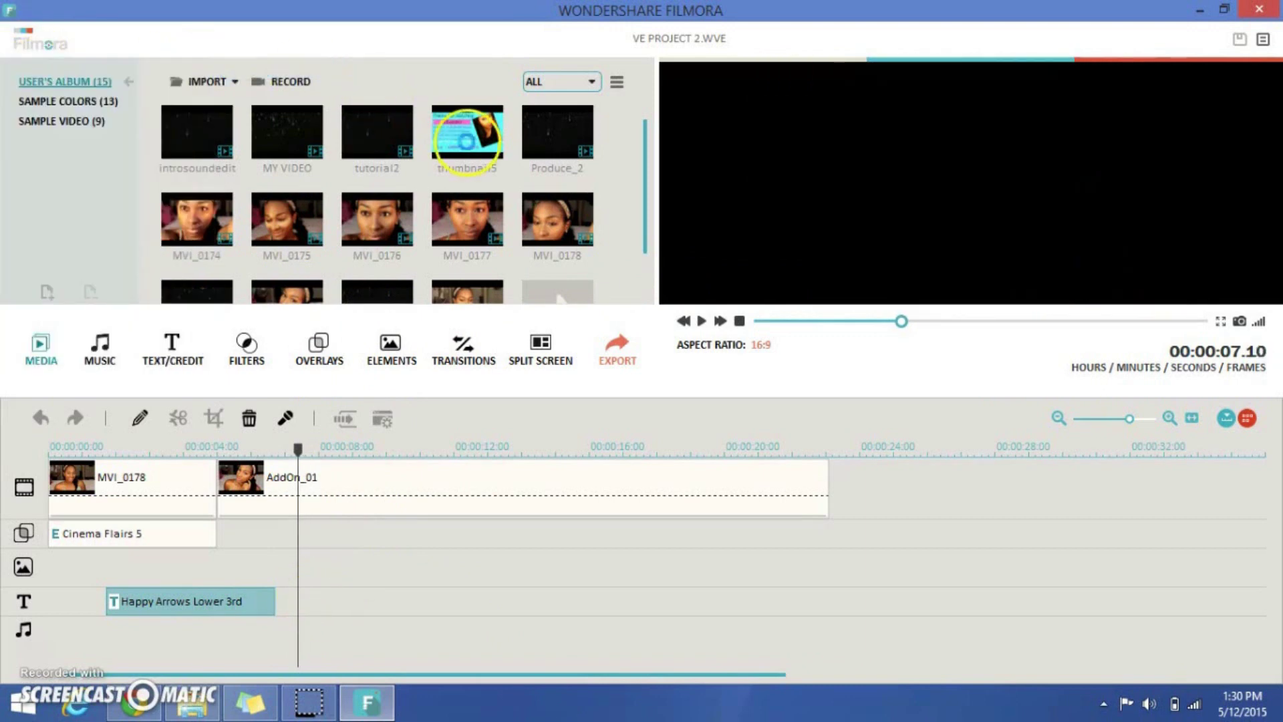
{"action": "left_click_drag", "start_coordinate": [647, 150], "coordinate": [636, 239]}
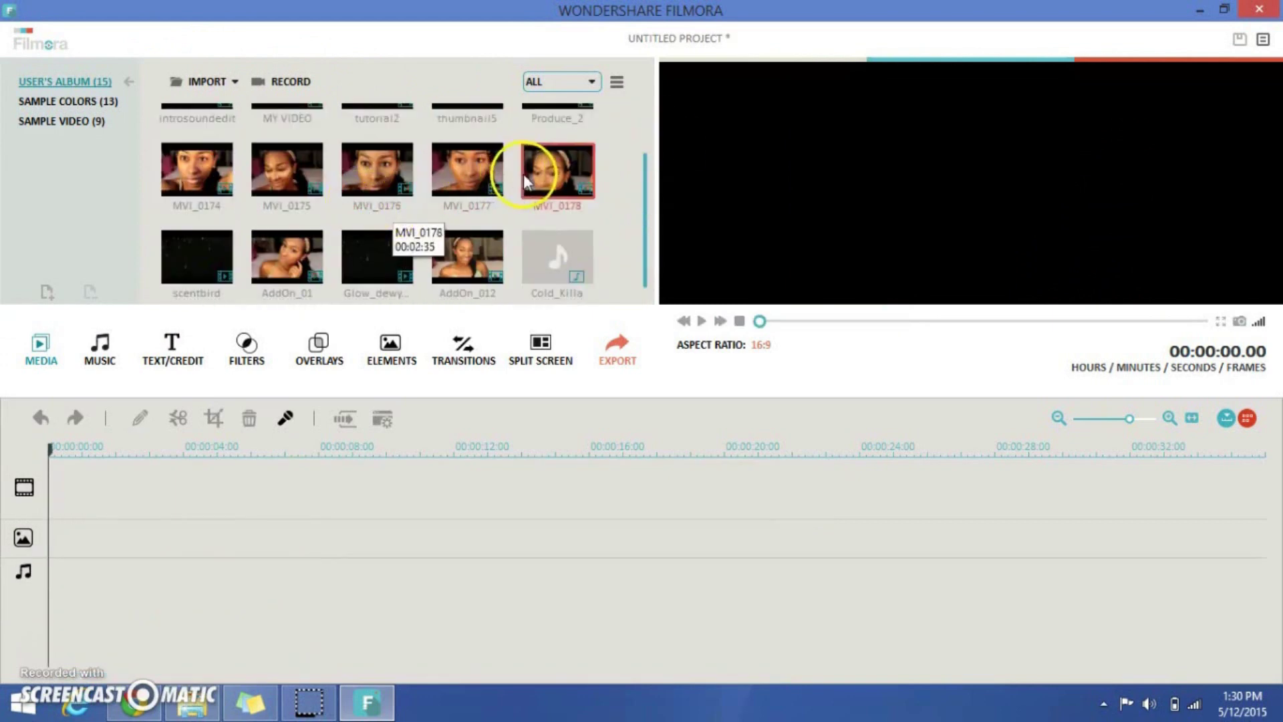
{"action": "left_click", "coordinate": [451, 254]}
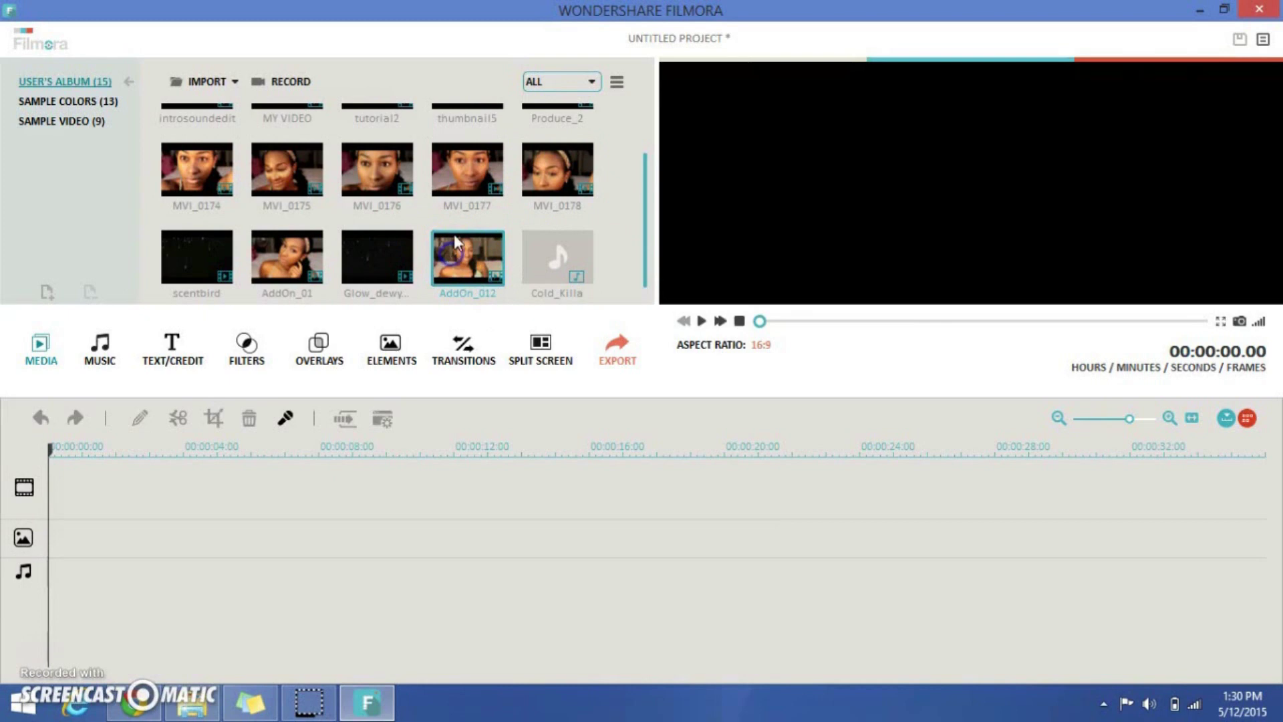
{"action": "left_click_drag", "start_coordinate": [544, 179], "coordinate": [133, 491]}
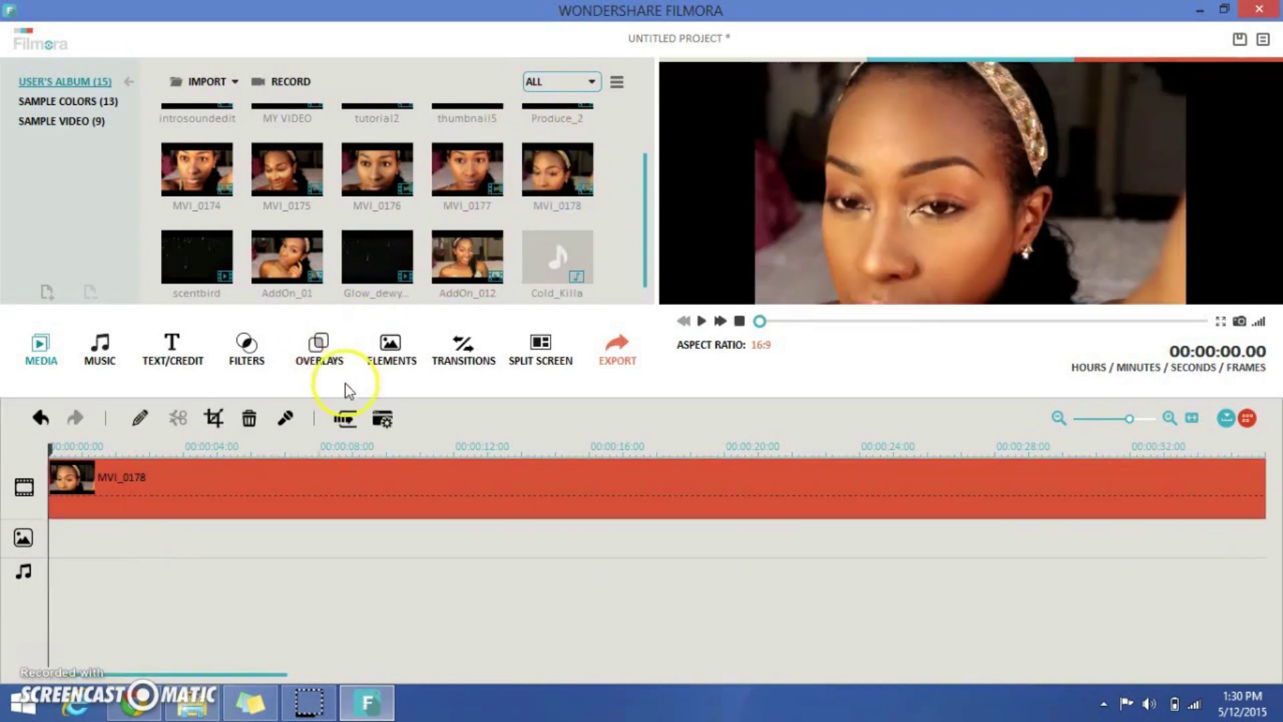
- Play MVI_0178 to 00:00:05.12, split it there and delete the first part
{"action": "left_click", "coordinate": [701, 321]}
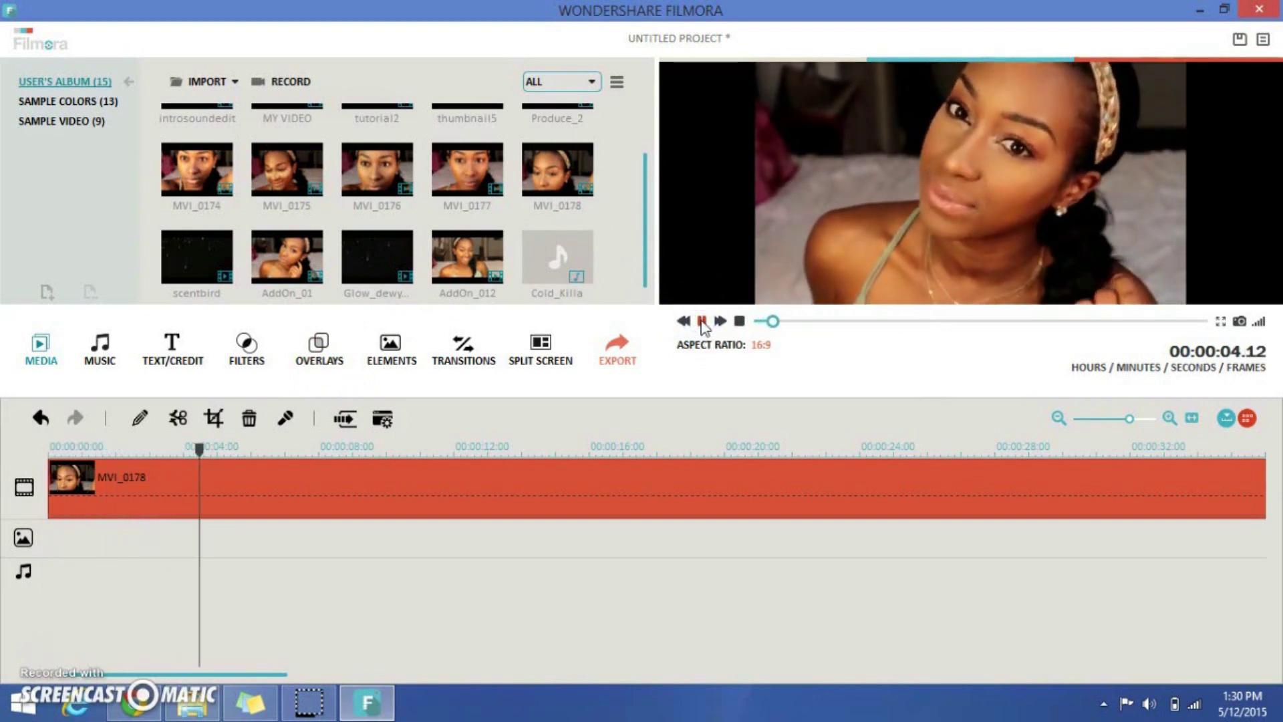
{"action": "left_click", "coordinate": [701, 321]}
{"action": "left_click", "coordinate": [123, 465]}
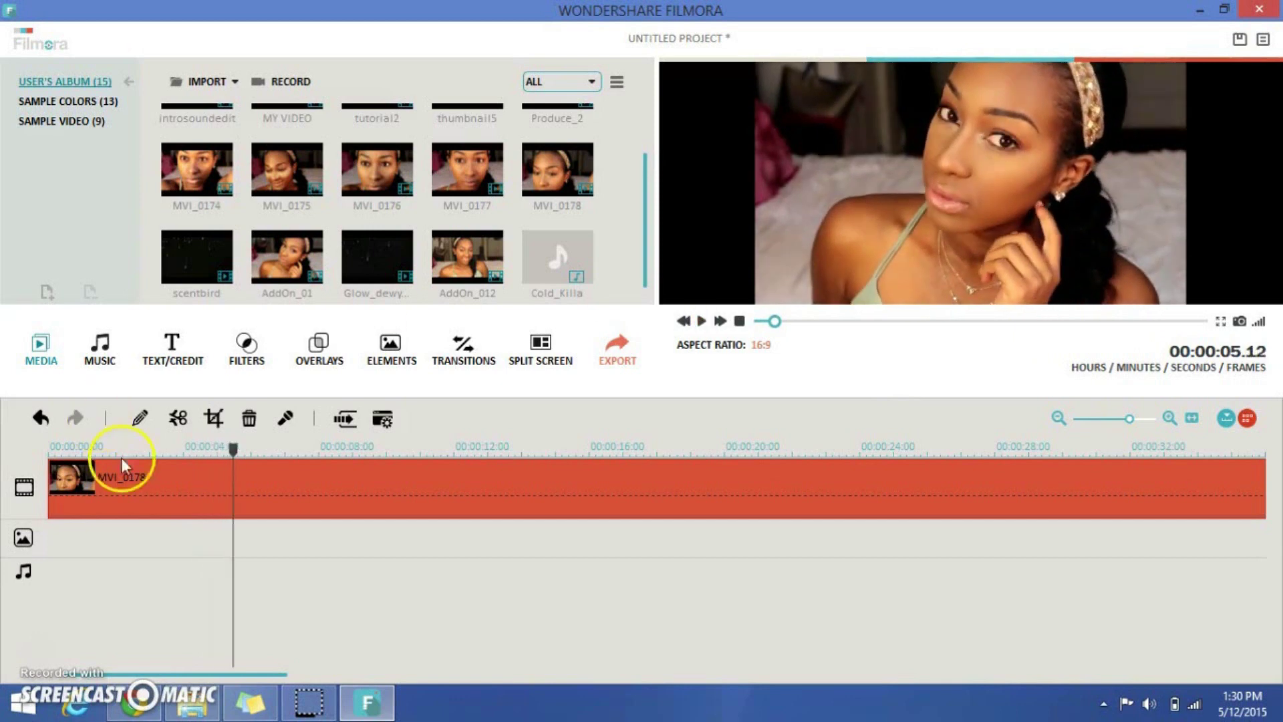
{"action": "left_click", "coordinate": [179, 421]}
{"action": "left_click", "coordinate": [175, 471]}
{"action": "left_click", "coordinate": [160, 504]}
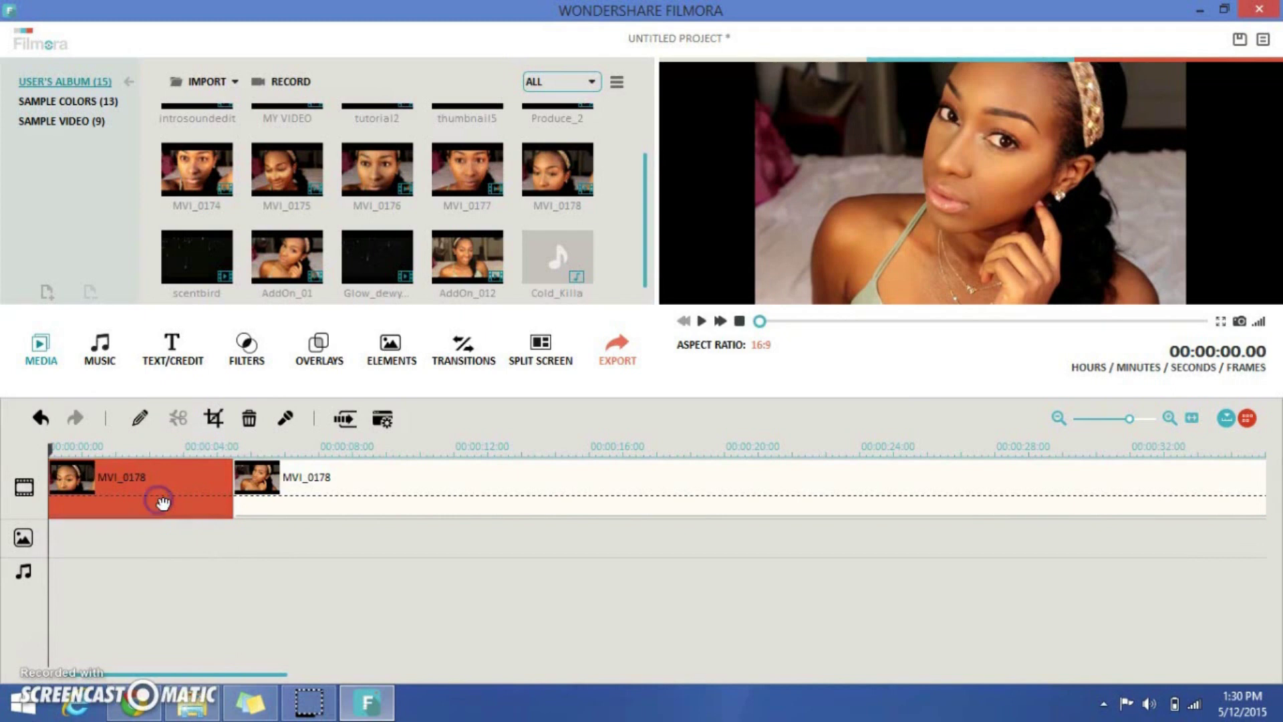
{"action": "key", "text": "Delete"}
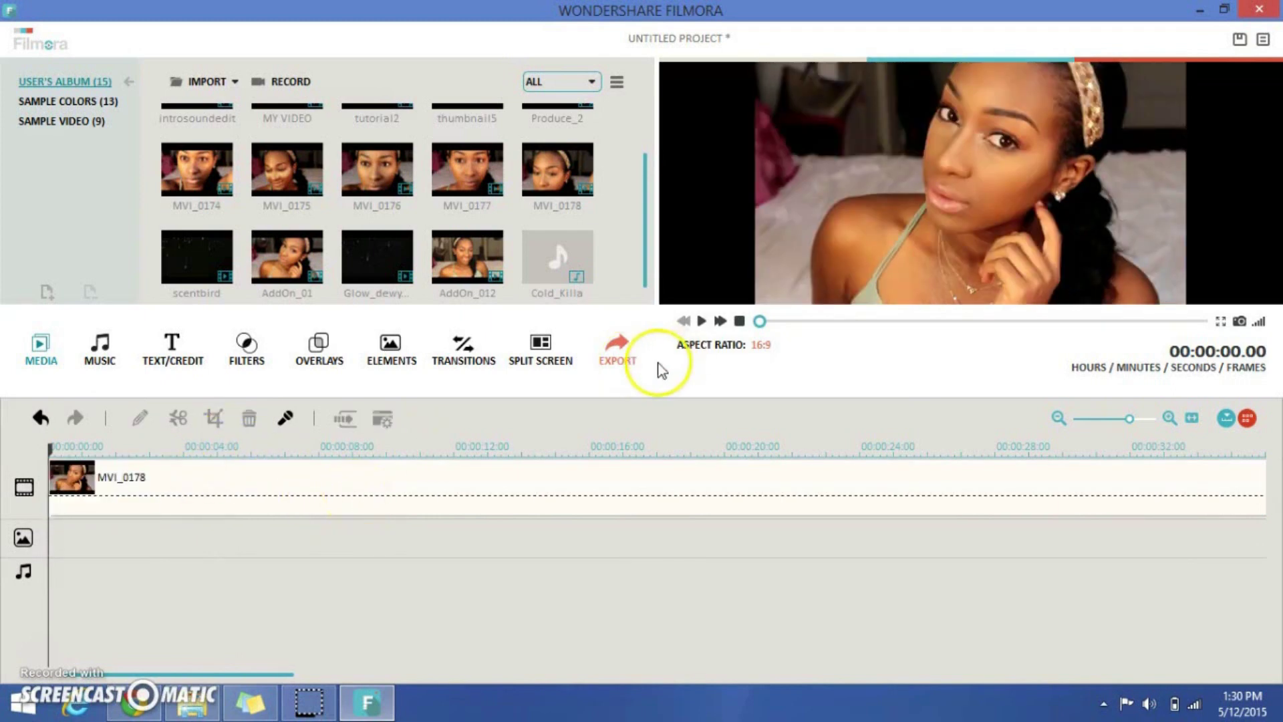
- Play the remaining MVI_0178 clip, set the playhead to 00:00:05.00 and split the clip there
{"action": "left_click", "coordinate": [700, 321]}
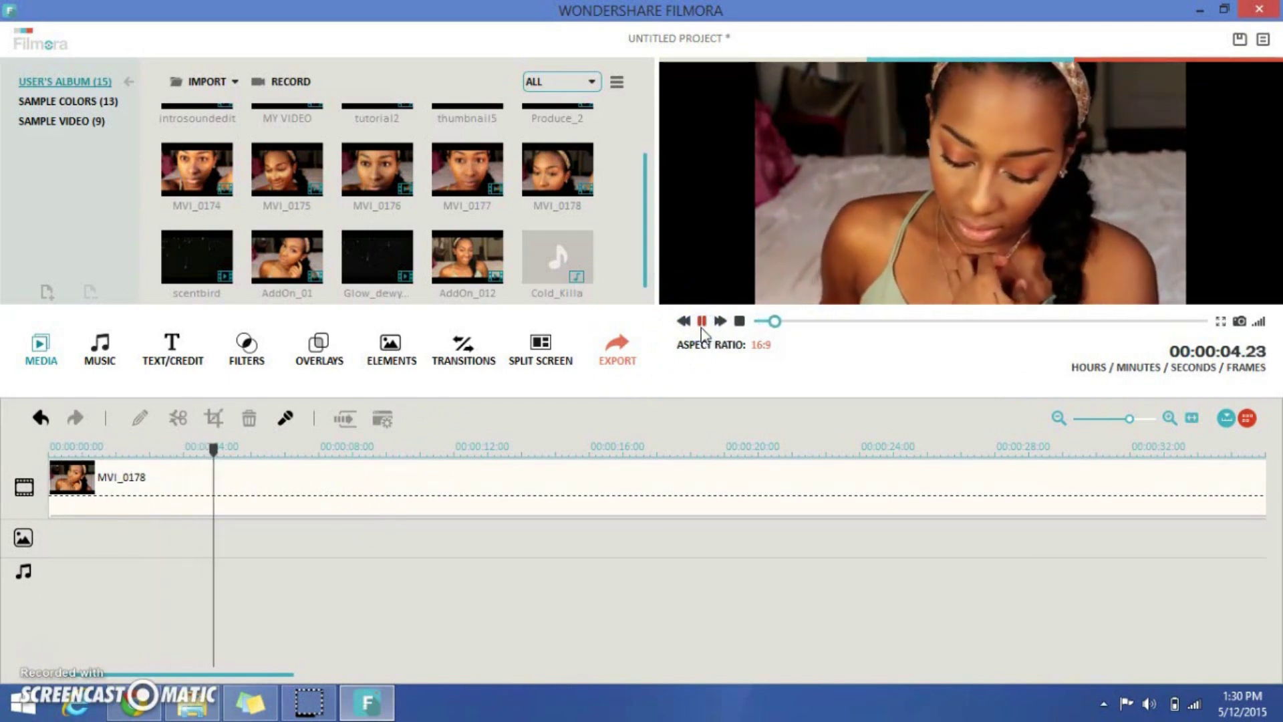
{"action": "left_click", "coordinate": [701, 322]}
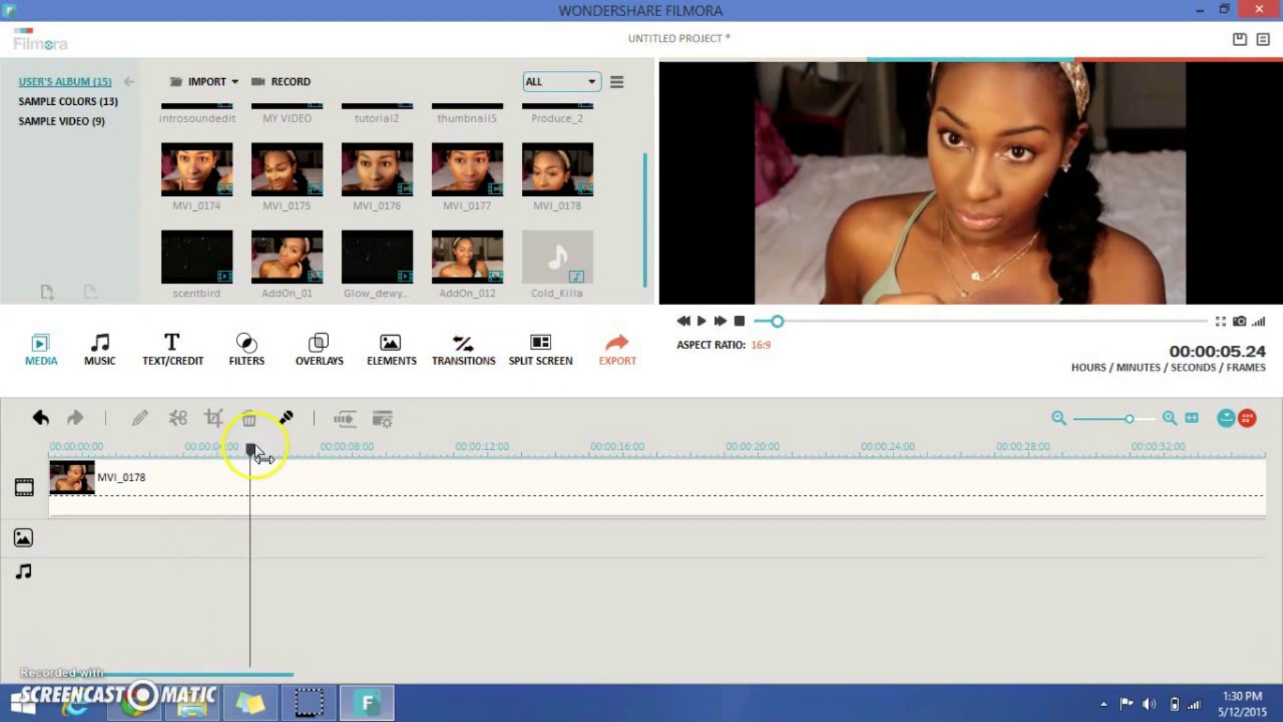
{"action": "left_click_drag", "start_coordinate": [256, 448], "coordinate": [219, 446]}
{"action": "left_click", "coordinate": [218, 480]}
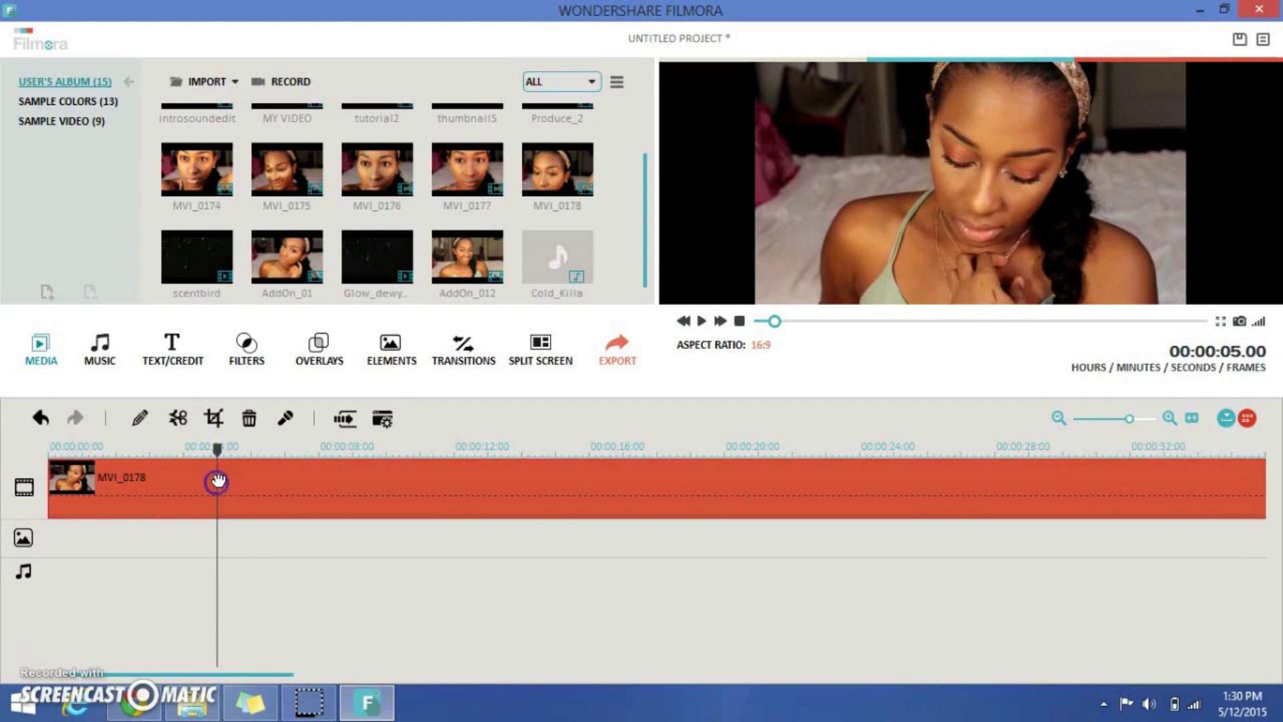
{"action": "left_click", "coordinate": [174, 426]}
- Split the long MVI_0178 segment at 00:01:35.17 and delete the middle segment
{"action": "left_click_drag", "start_coordinate": [215, 449], "coordinate": [1146, 449]}
{"action": "left_click", "coordinate": [1147, 449]}
{"action": "left_click", "coordinate": [702, 320]}
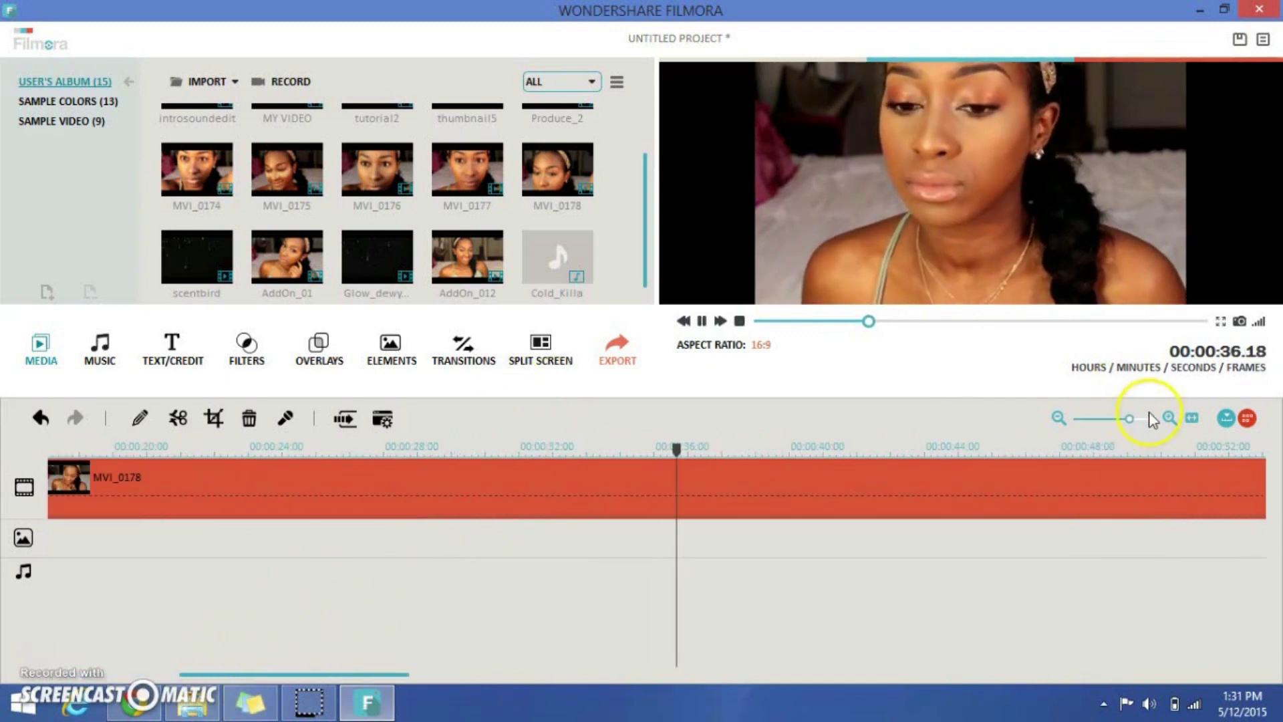
{"action": "left_click_drag", "start_coordinate": [1135, 419], "coordinate": [1107, 420]}
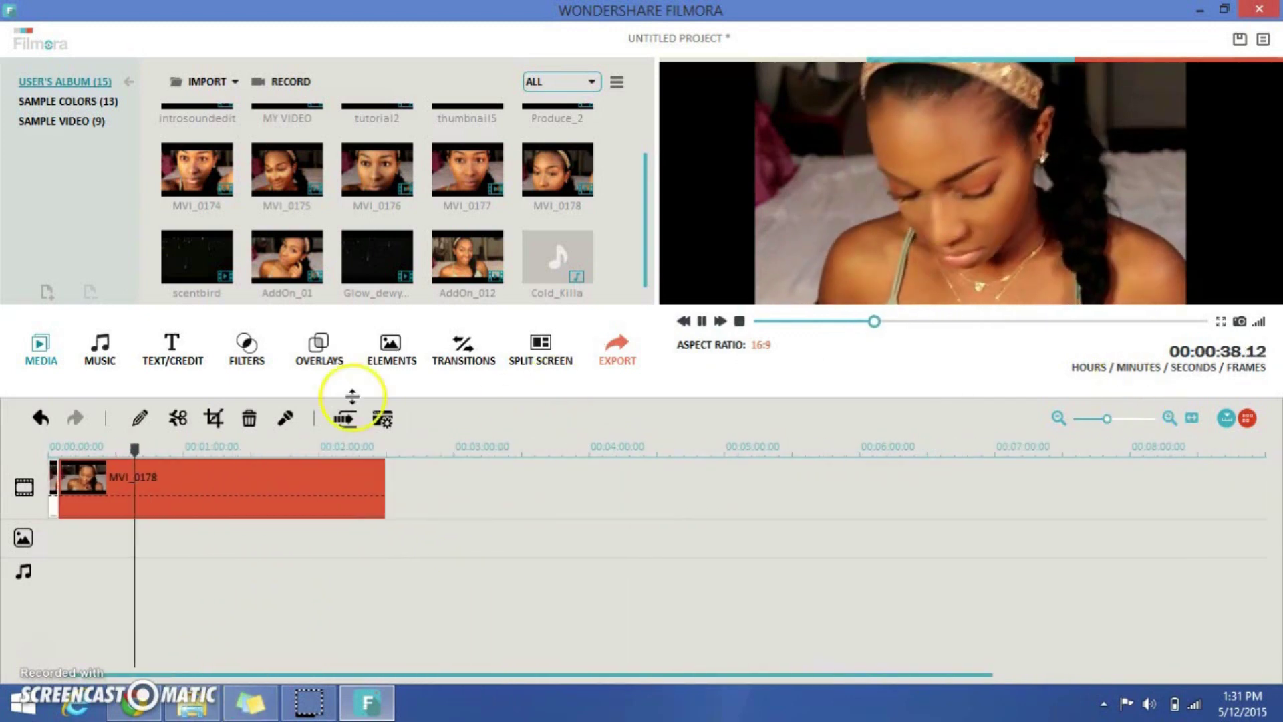
{"action": "left_click", "coordinate": [234, 445]}
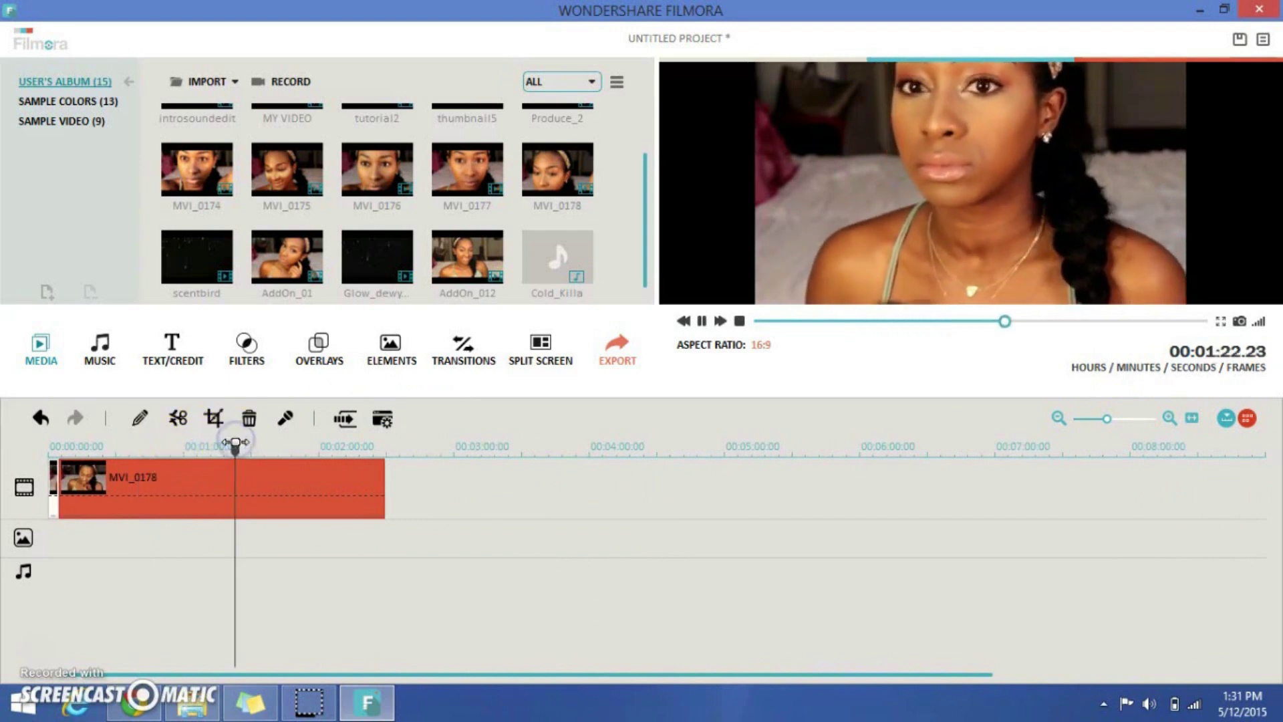
{"action": "mouse_move", "coordinate": [272, 453]}
{"action": "left_mouse_down"}
{"action": "mouse_move", "coordinate": [252, 456]}
{"action": "mouse_move", "coordinate": [275, 456]}
{"action": "mouse_move", "coordinate": [252, 445]}
{"action": "mouse_move", "coordinate": [266, 444]}
{"action": "left_mouse_up"}
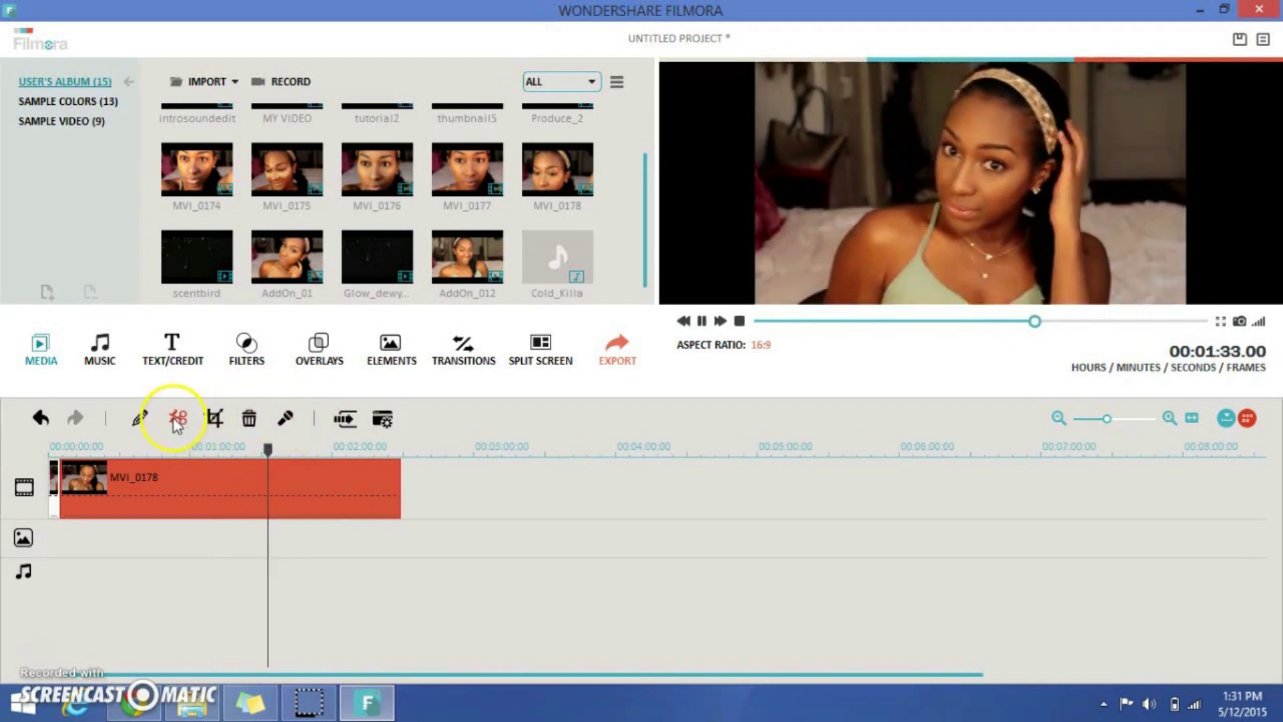
{"action": "left_click", "coordinate": [702, 322]}
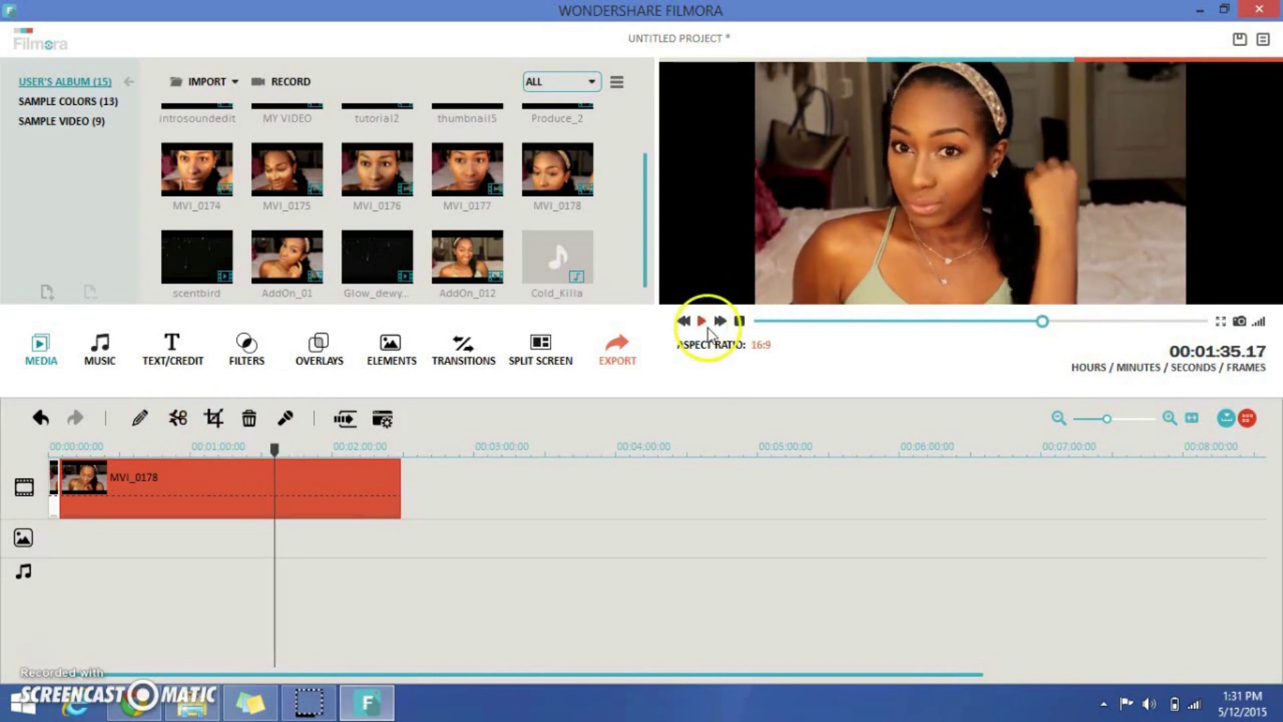
{"action": "left_click", "coordinate": [177, 418]}
{"action": "left_click", "coordinate": [204, 495]}
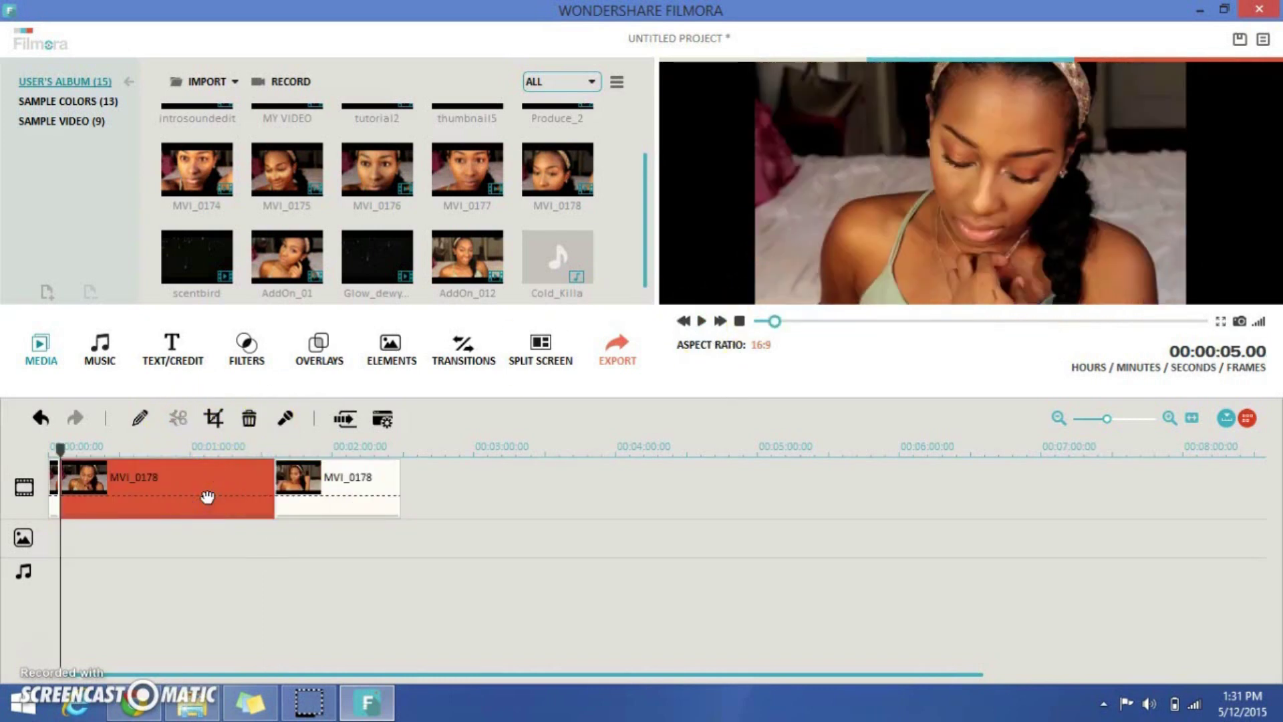
{"action": "key", "text": "Delete"}
{"action": "left_click", "coordinate": [135, 698]}
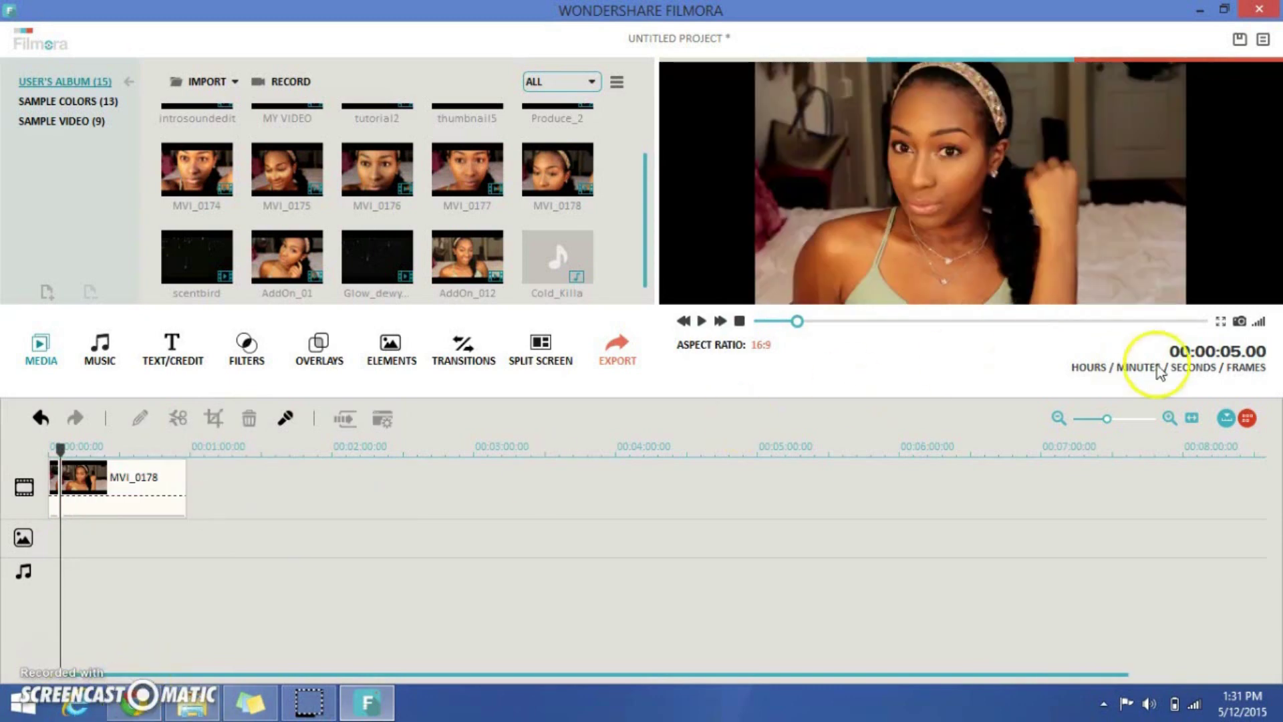
- Add the basic Col_merge transition between the two MVI_0178 clips and play it back from the beginning
{"action": "left_click_drag", "start_coordinate": [1107, 418], "coordinate": [1126, 422]}
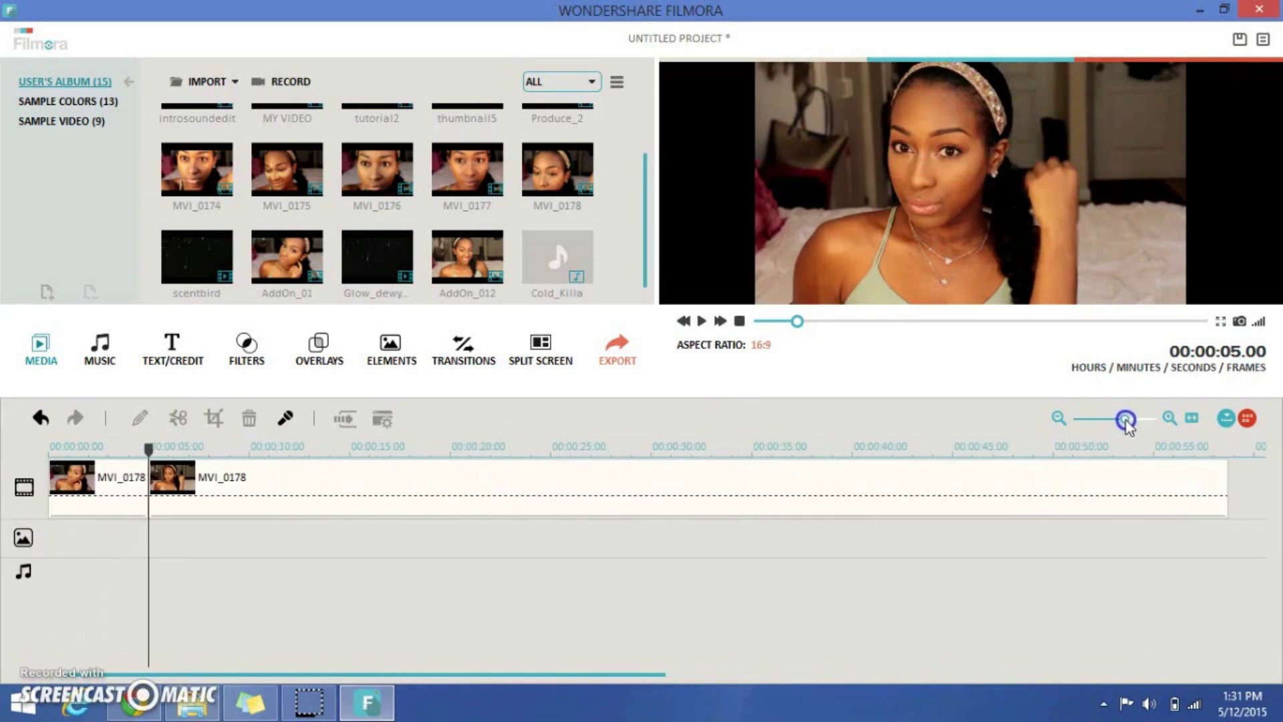
{"action": "left_click", "coordinate": [481, 351]}
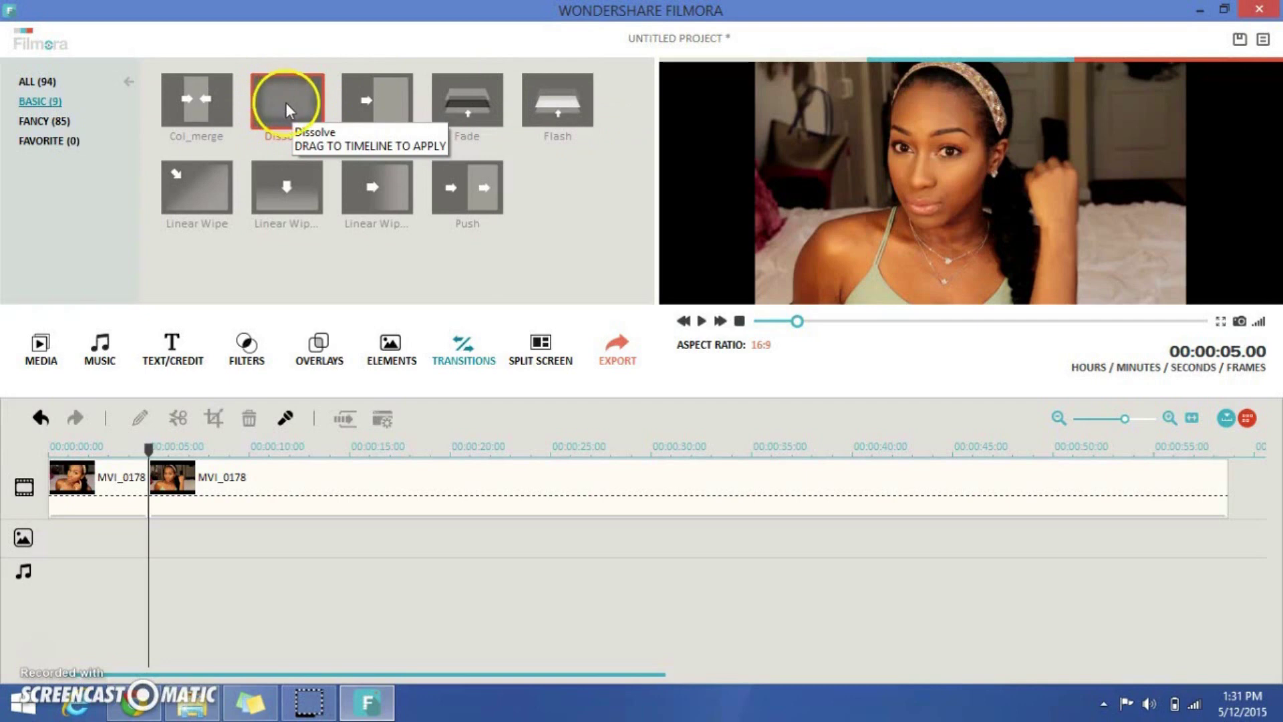
{"action": "left_click", "coordinate": [286, 105]}
{"action": "left_click", "coordinate": [202, 102]}
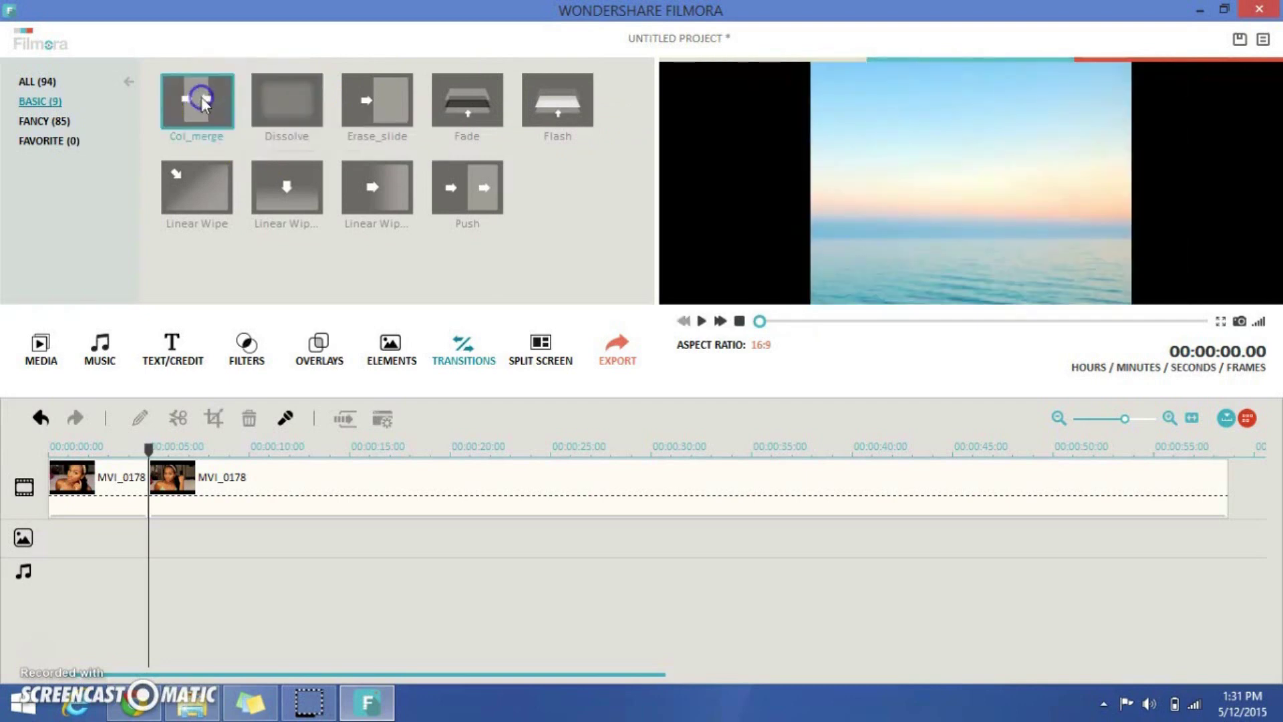
{"action": "left_click_drag", "start_coordinate": [158, 494], "coordinate": [137, 492]}
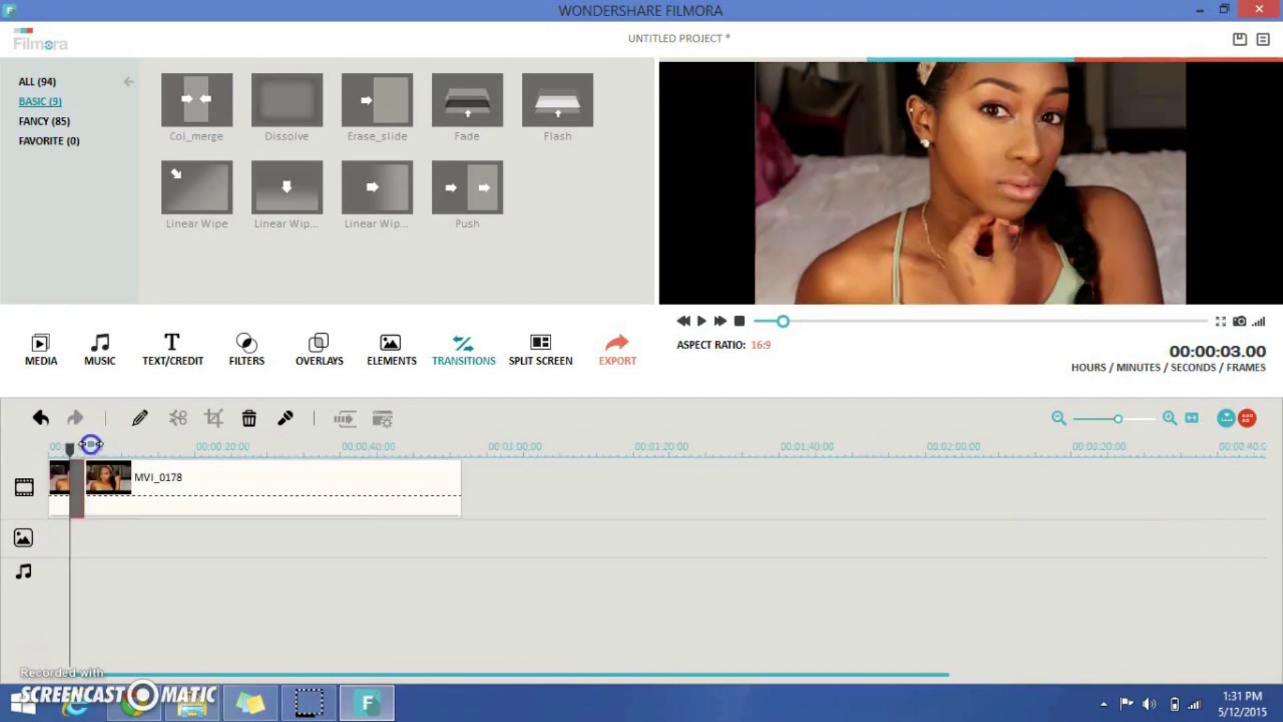
{"action": "left_click_drag", "start_coordinate": [169, 453], "coordinate": [40, 448]}
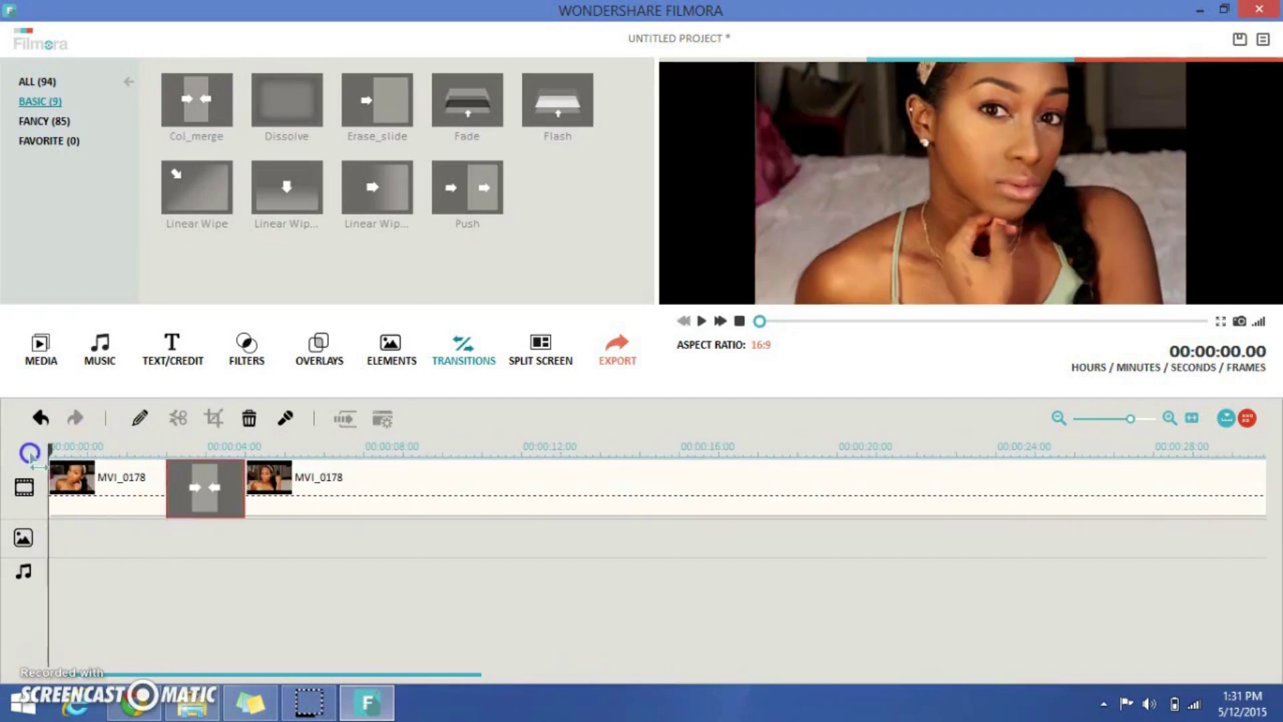
{"action": "left_click", "coordinate": [699, 322]}
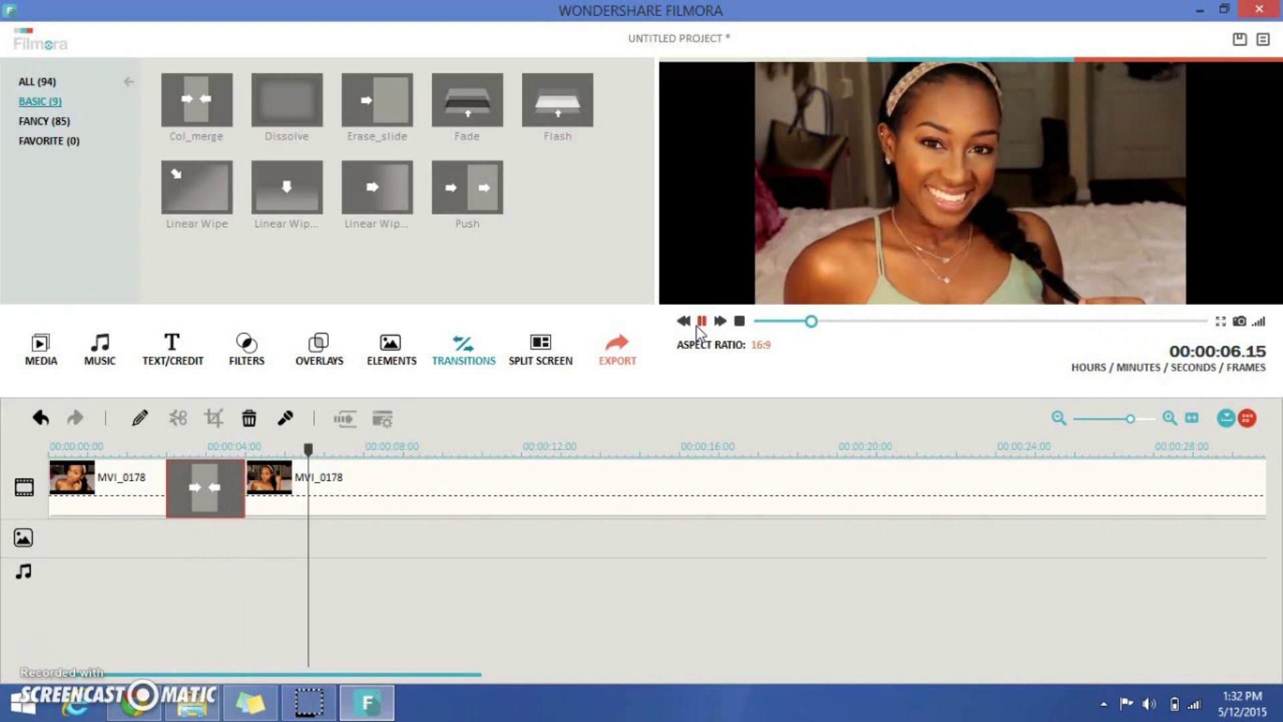
{"action": "left_click", "coordinate": [701, 321]}
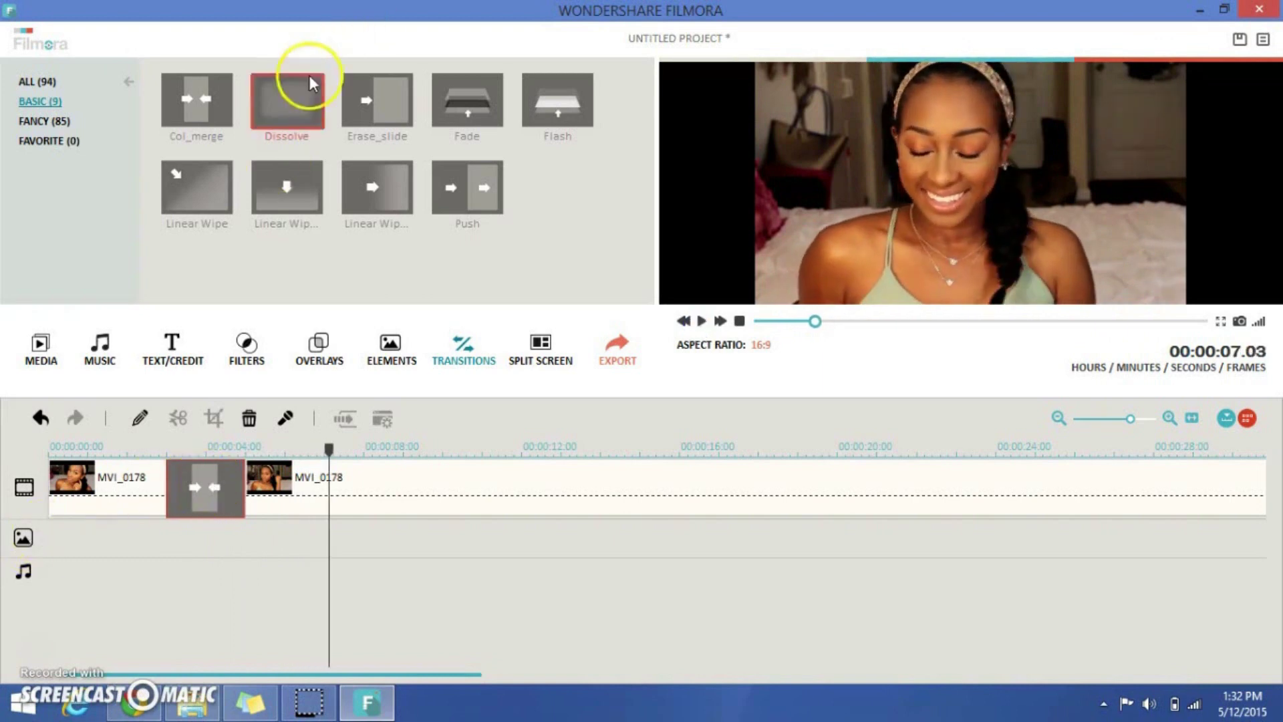
- Replace the transition between the clips with Dissolve and play it back from the beginning
{"action": "left_click_drag", "start_coordinate": [281, 129], "coordinate": [200, 504]}
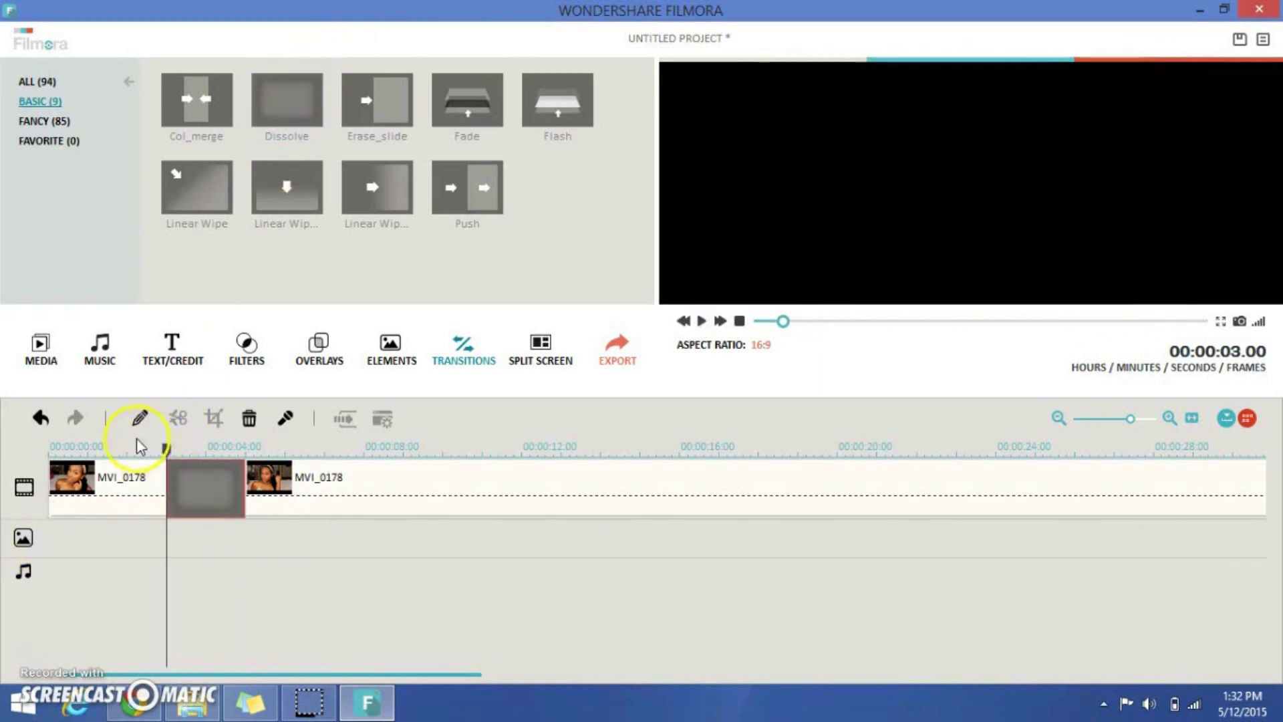
{"action": "left_click_drag", "start_coordinate": [172, 456], "coordinate": [50, 447]}
{"action": "left_click", "coordinate": [701, 320]}
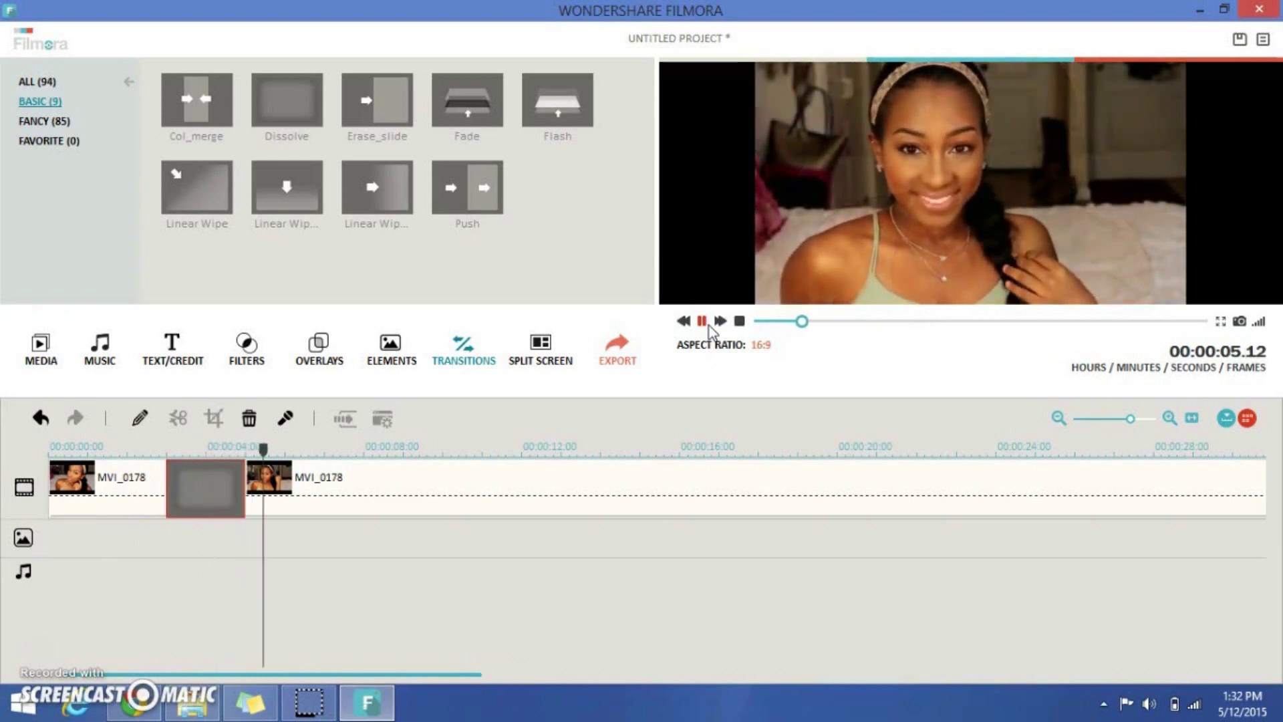
- Replace the transition between the clips with Erase_slide and play it back from near the start
{"action": "left_click", "coordinate": [202, 489]}
{"action": "left_click", "coordinate": [531, 105]}
{"action": "left_click", "coordinate": [386, 118]}
{"action": "left_click", "coordinate": [192, 598]}
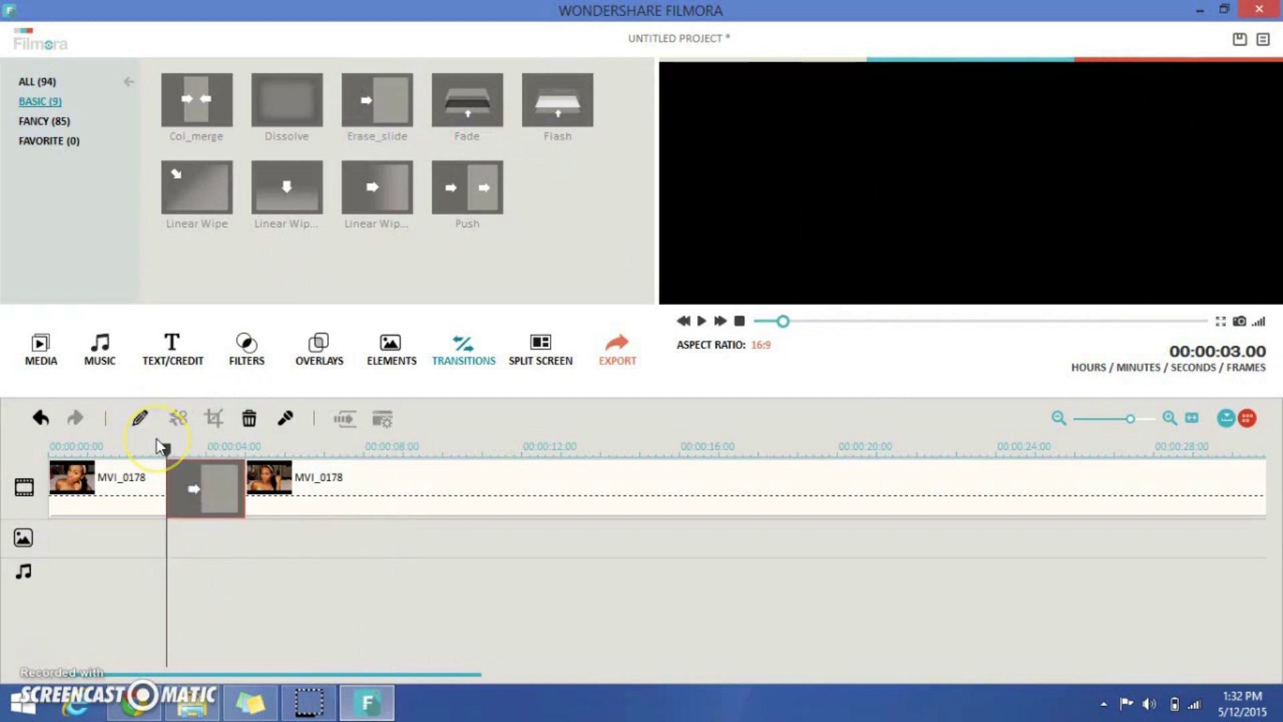
{"action": "left_click_drag", "start_coordinate": [160, 447], "coordinate": [72, 446]}
{"action": "left_click", "coordinate": [702, 322]}
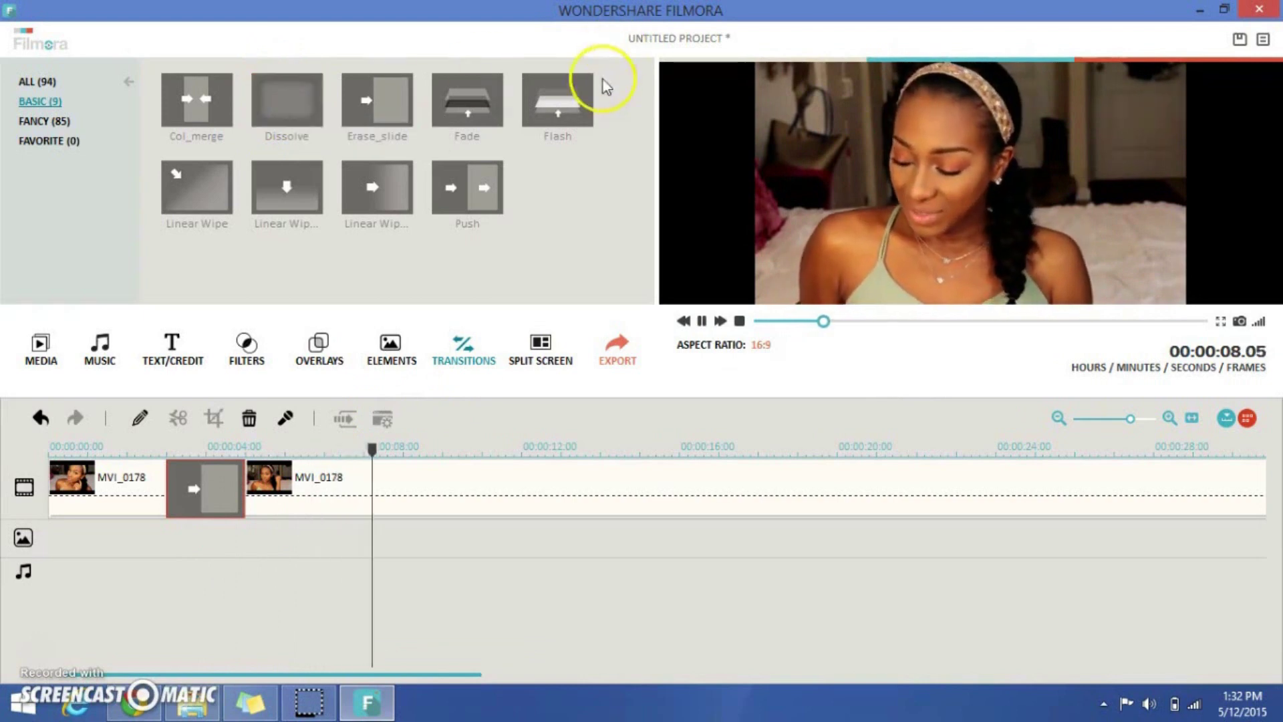
- Replace the transition between the two MVI_0178 clips with Flash and play it back from 00:00:01.00
{"action": "left_click", "coordinate": [564, 103]}
{"action": "mouse_move", "coordinate": [565, 103]}
{"action": "left_mouse_down"}
{"action": "mouse_move", "coordinate": [177, 535]}
{"action": "mouse_move", "coordinate": [179, 502]}
{"action": "left_mouse_up"}
{"action": "left_click_drag", "start_coordinate": [178, 446], "coordinate": [88, 452]}
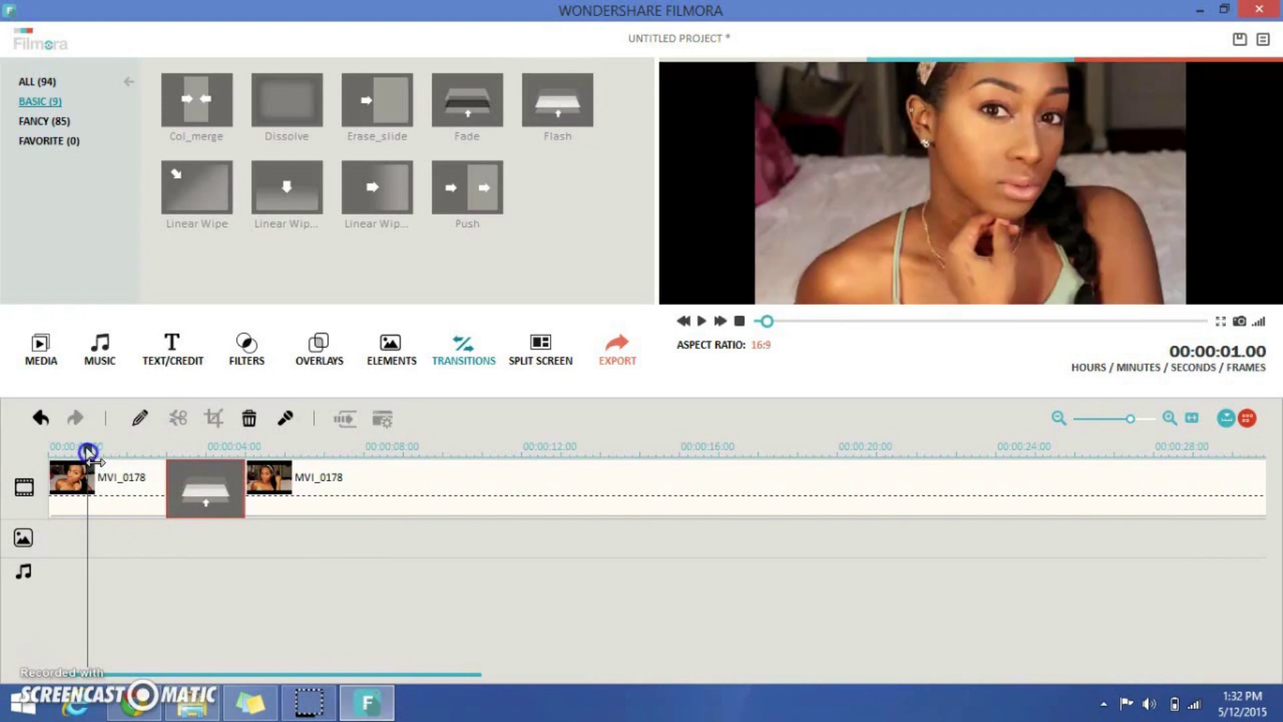
{"action": "left_click", "coordinate": [701, 320]}
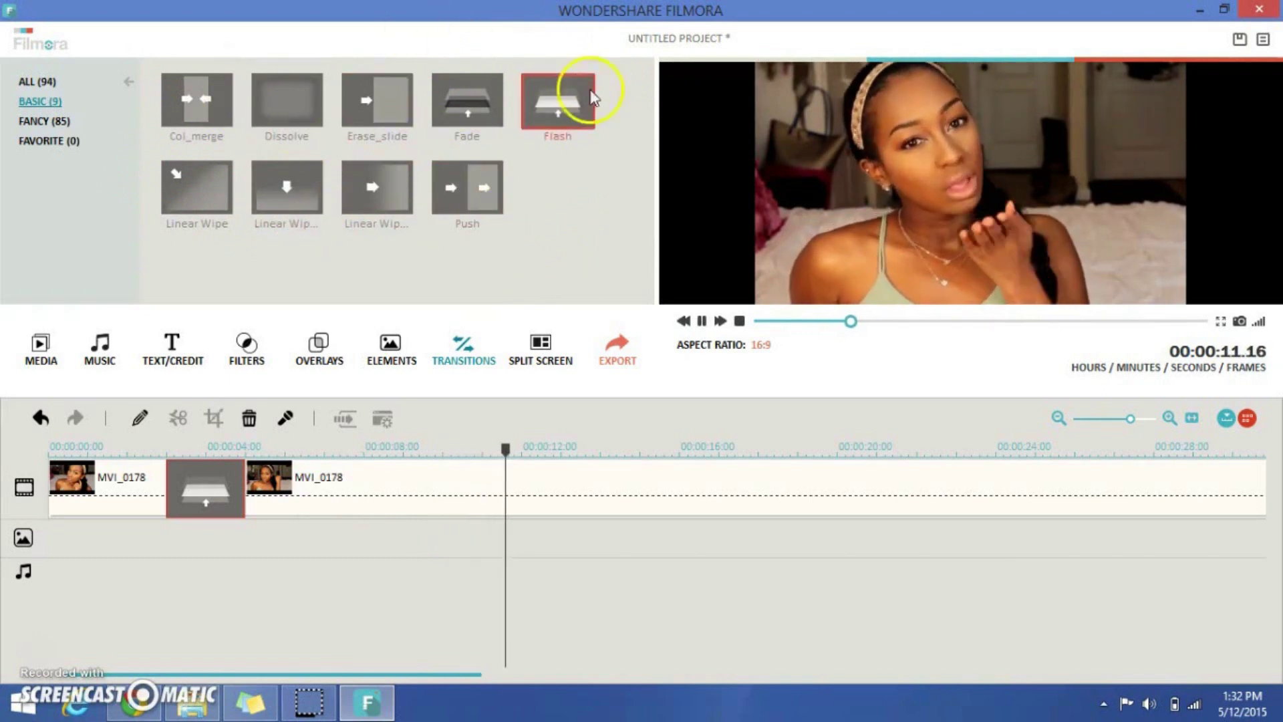
{"action": "left_click", "coordinate": [710, 322]}
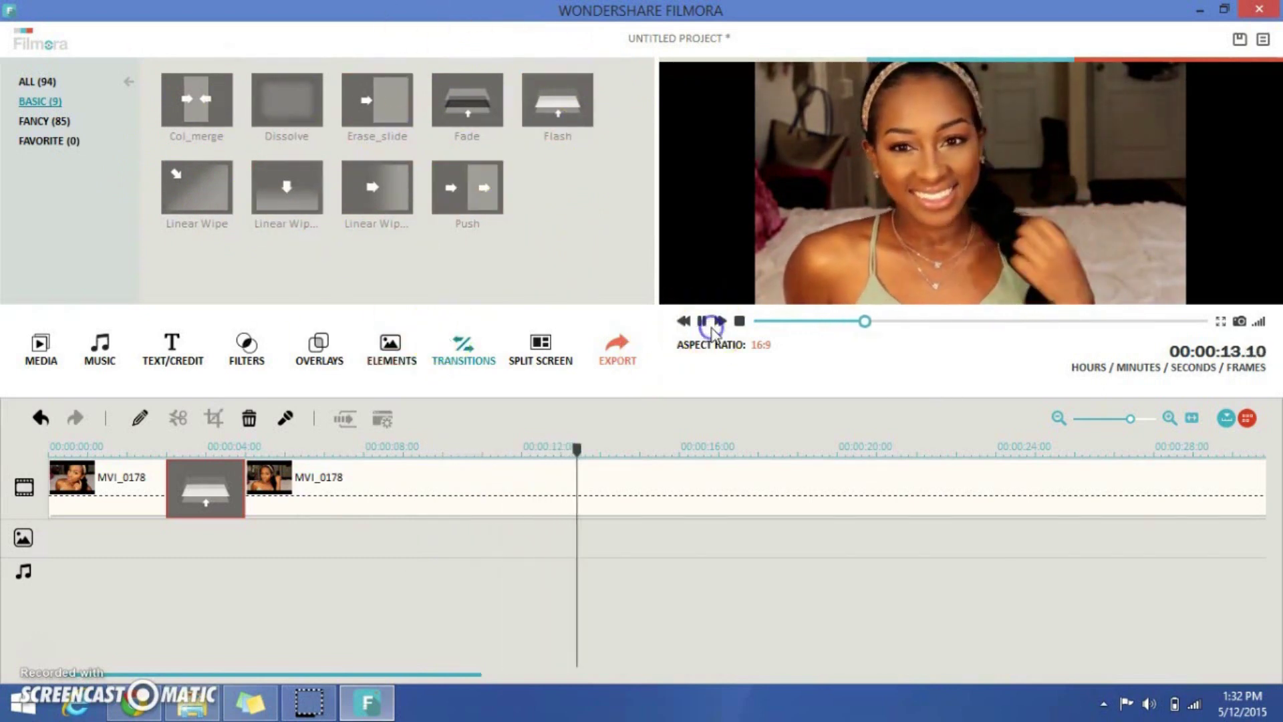
{"action": "left_click", "coordinate": [705, 322]}
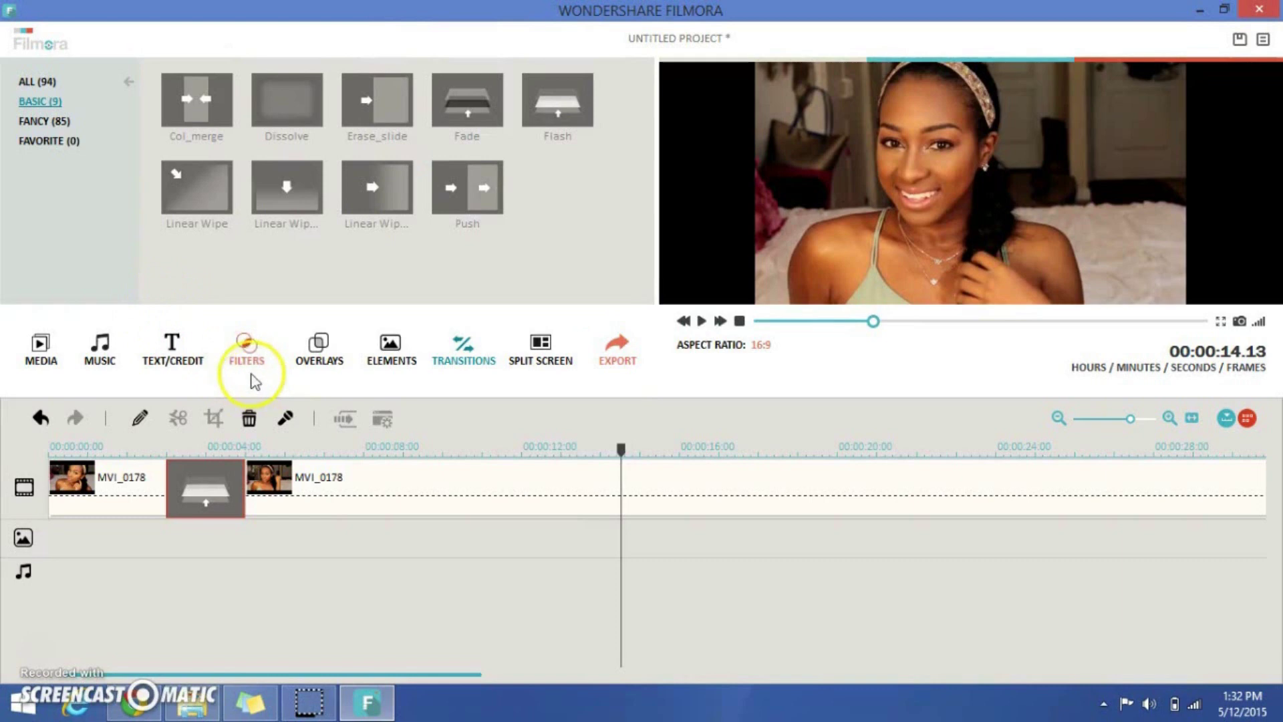
- Add the Hand Sketch Title at the start of the timeline and play it back until its text shows
{"action": "left_click", "coordinate": [176, 348]}
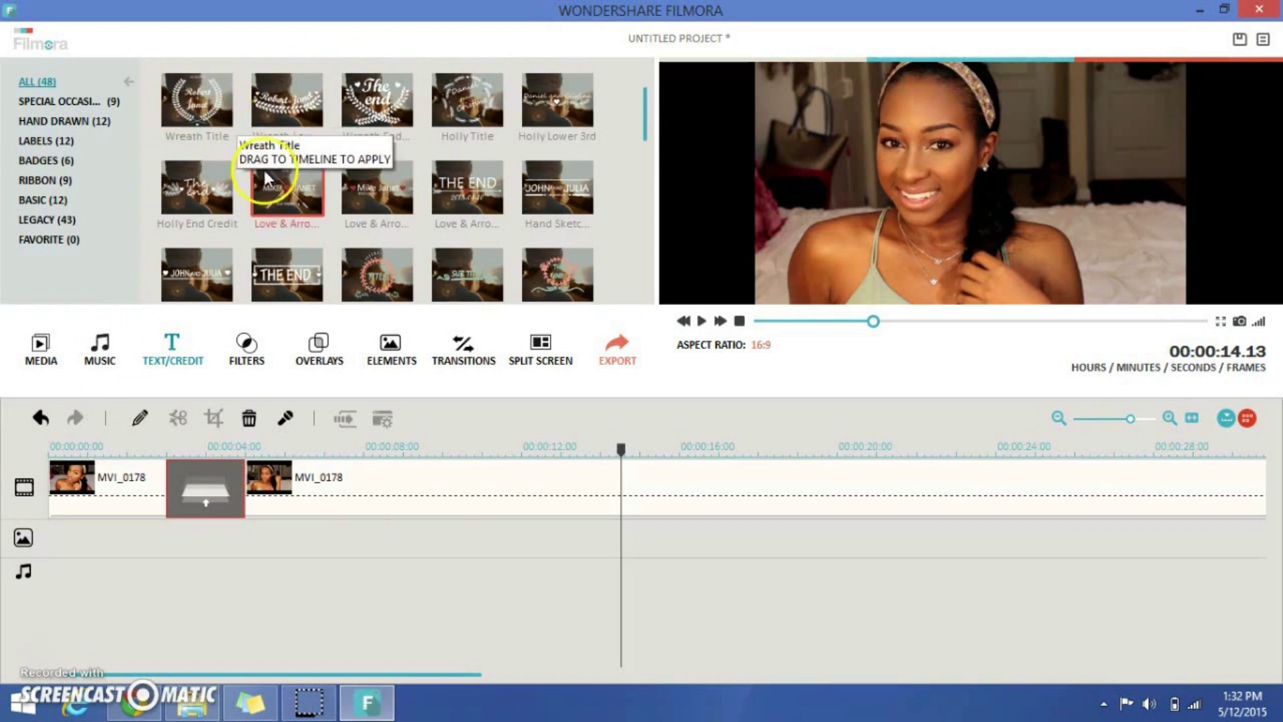
{"action": "left_click_drag", "start_coordinate": [556, 204], "coordinate": [179, 464]}
{"action": "left_click_drag", "start_coordinate": [52, 498], "coordinate": [55, 524]}
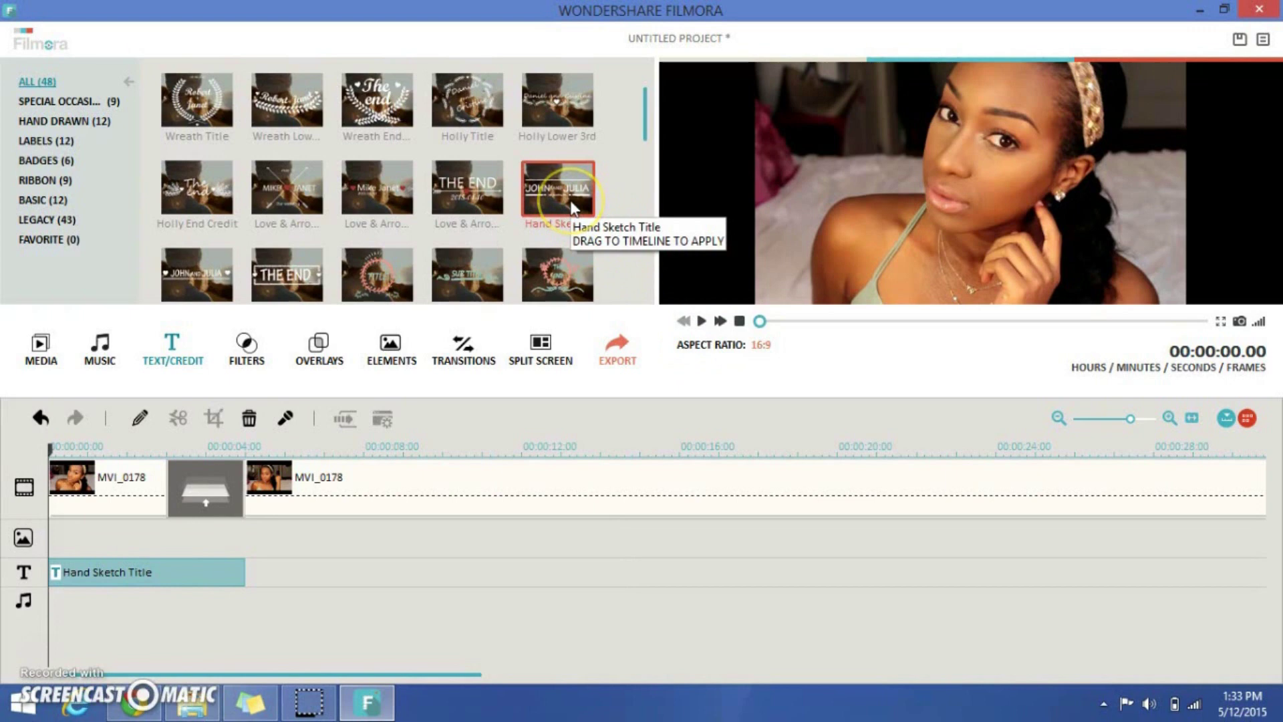
{"action": "left_click", "coordinate": [570, 227]}
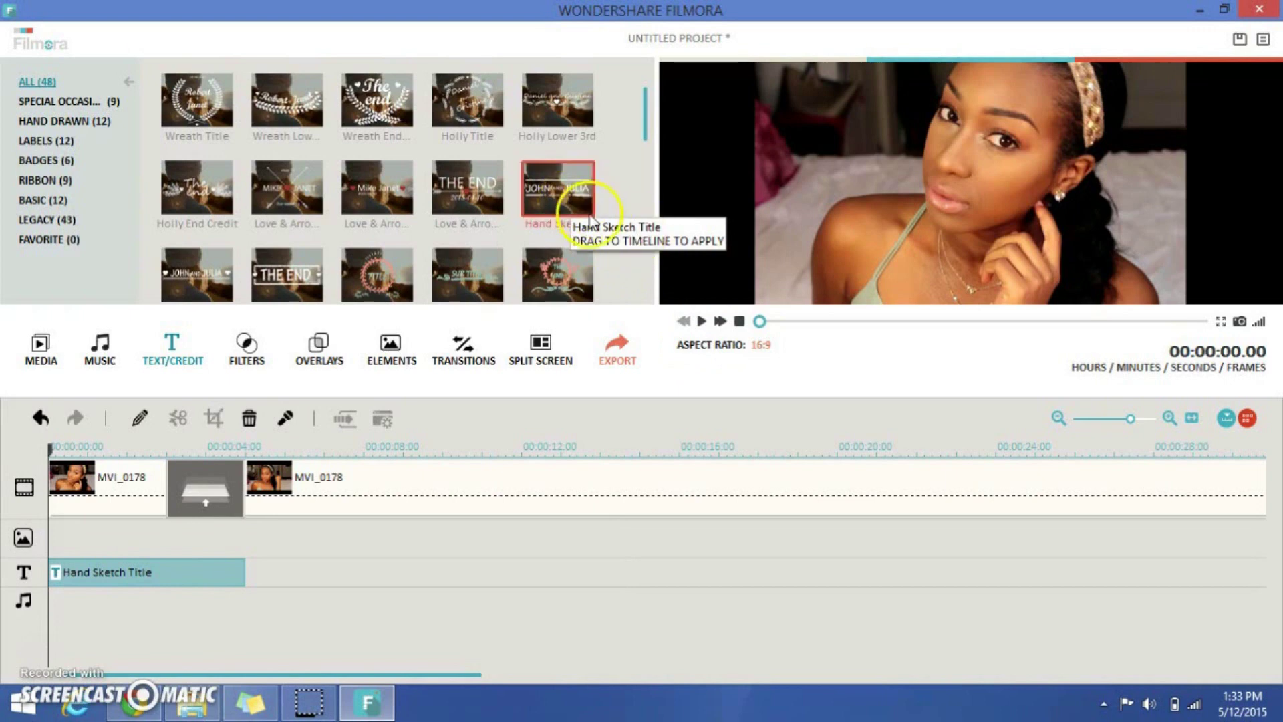
{"action": "left_click", "coordinate": [702, 321]}
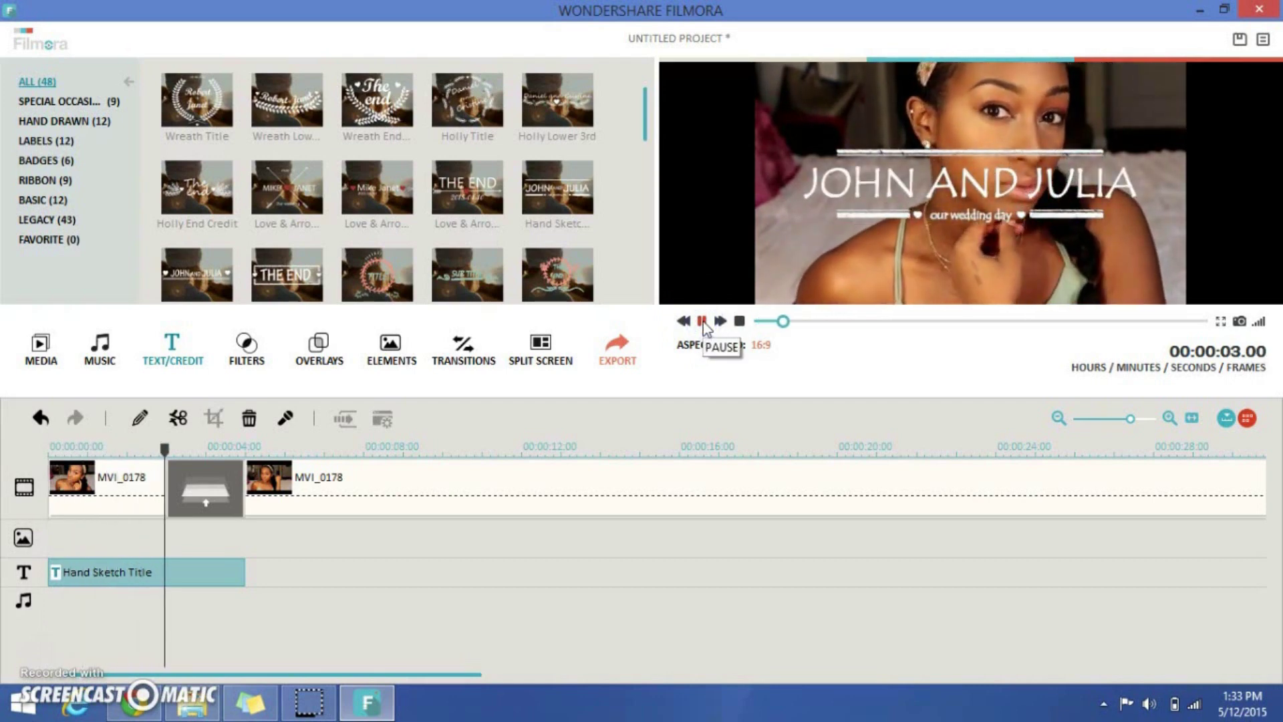
{"action": "left_click", "coordinate": [702, 321]}
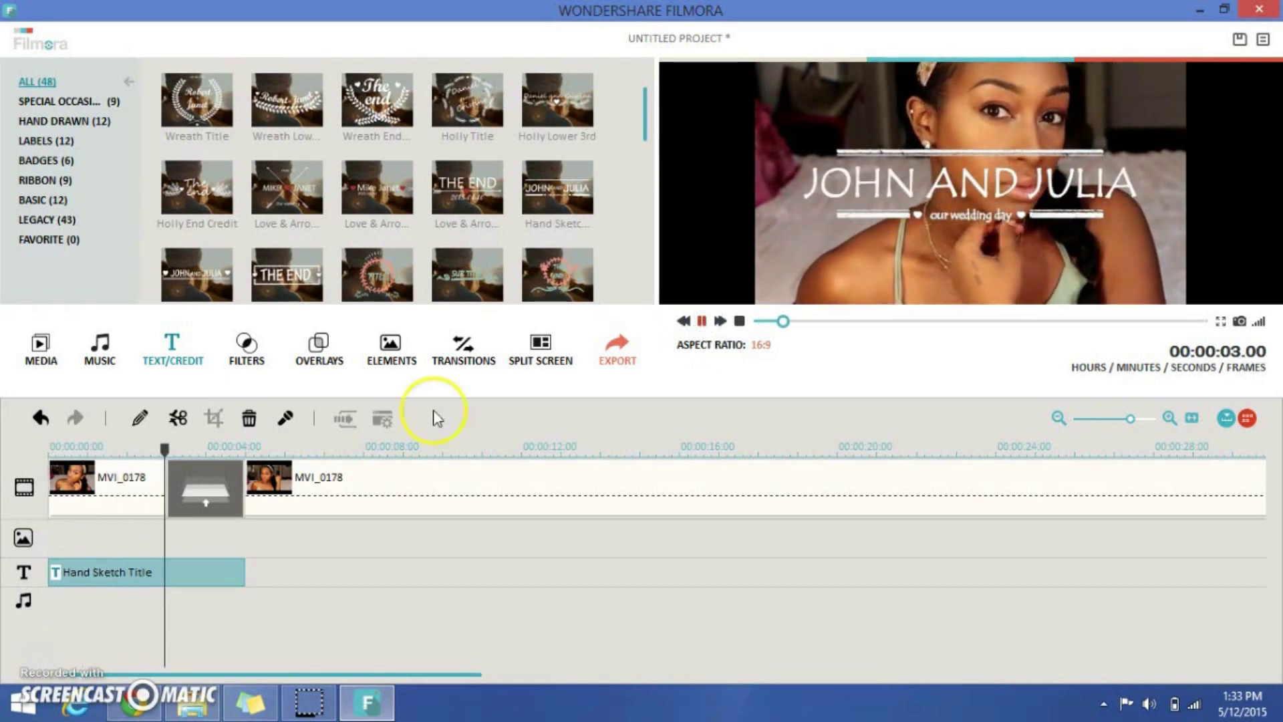
- Change the main text of the Hand Sketch Title to "Glowing Skin" and centre it between the decorative lines
{"action": "double_click", "coordinate": [92, 573]}
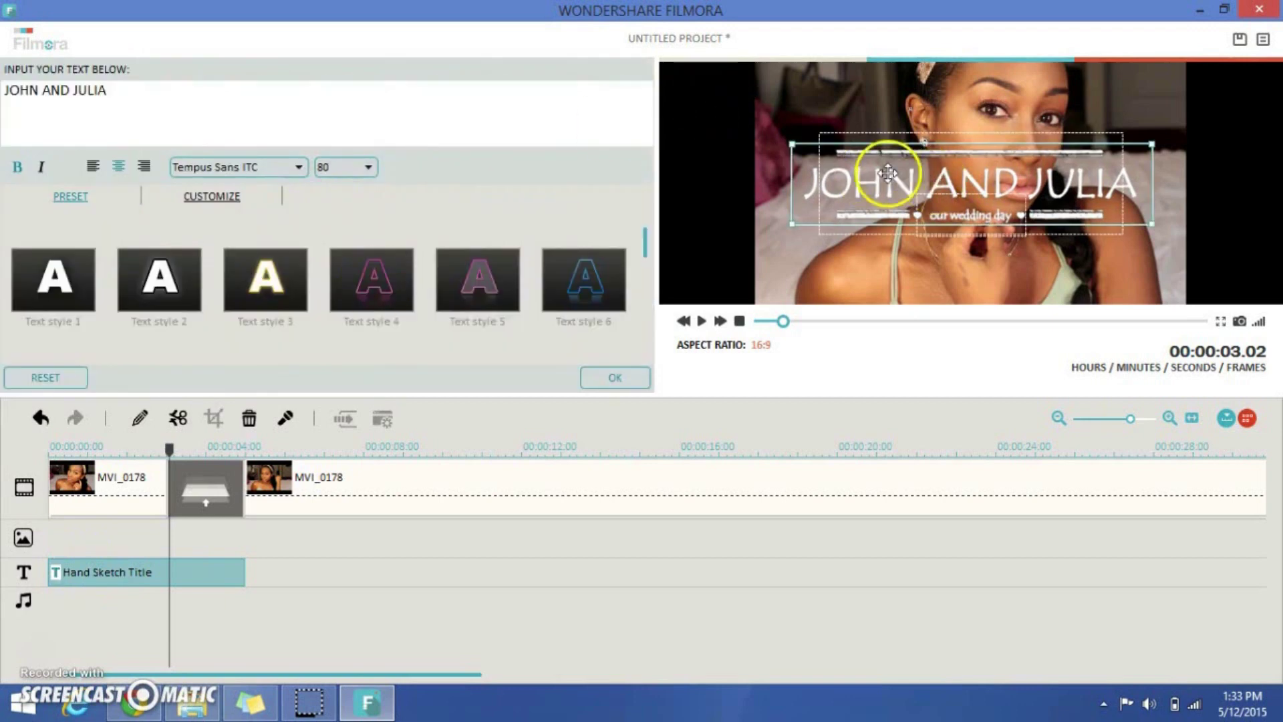
{"action": "double_click", "coordinate": [166, 89]}
{"action": "left_click", "coordinate": [171, 90]}
{"action": "key", "text": "ctrl+a"}
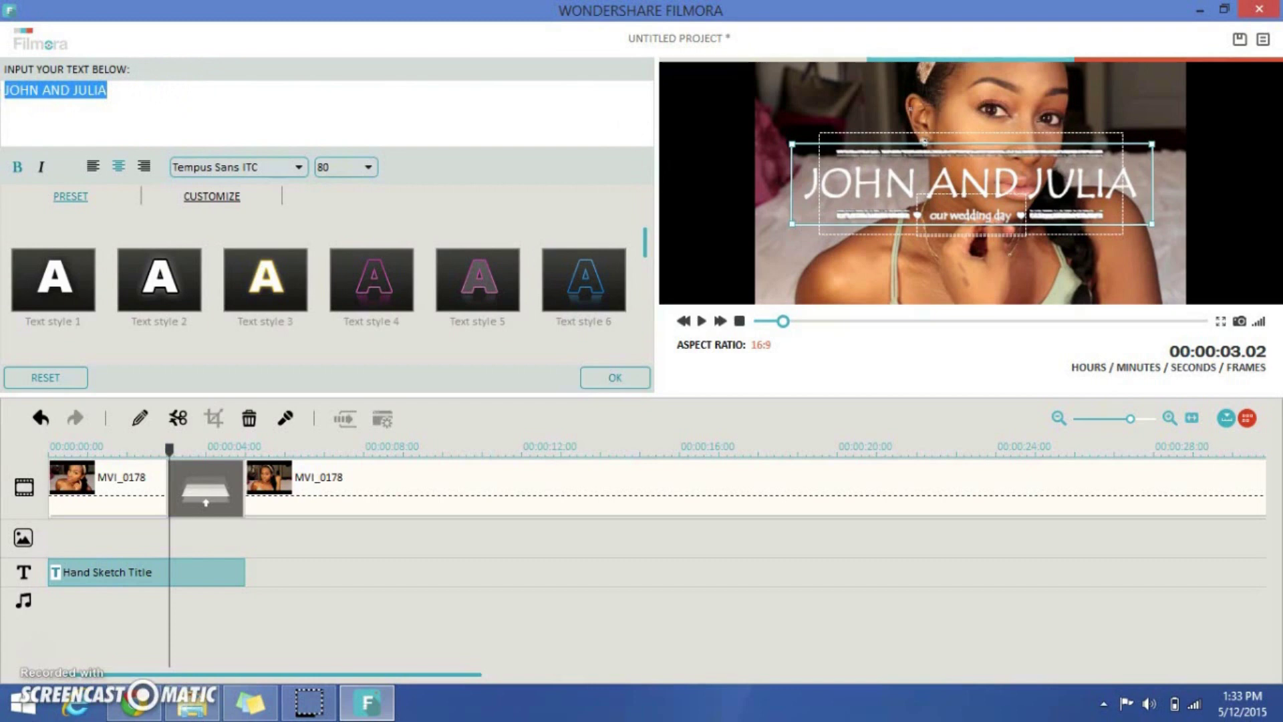
{"action": "type", "text": "Glowing s"}
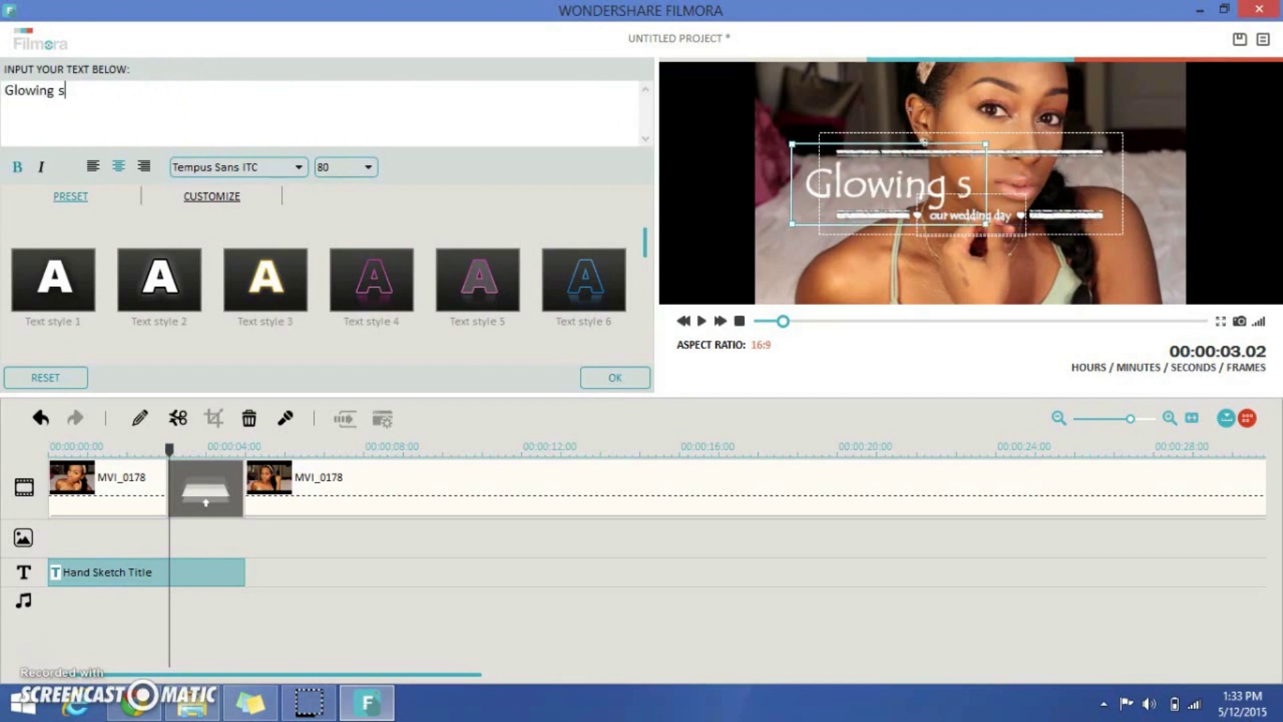
{"action": "type", "text": "kin"}
{"action": "key", "text": "BackSpace"}
{"action": "key", "text": "BackSpace"}
{"action": "key", "text": "BackSpace"}
{"action": "key", "text": "BackSpace"}
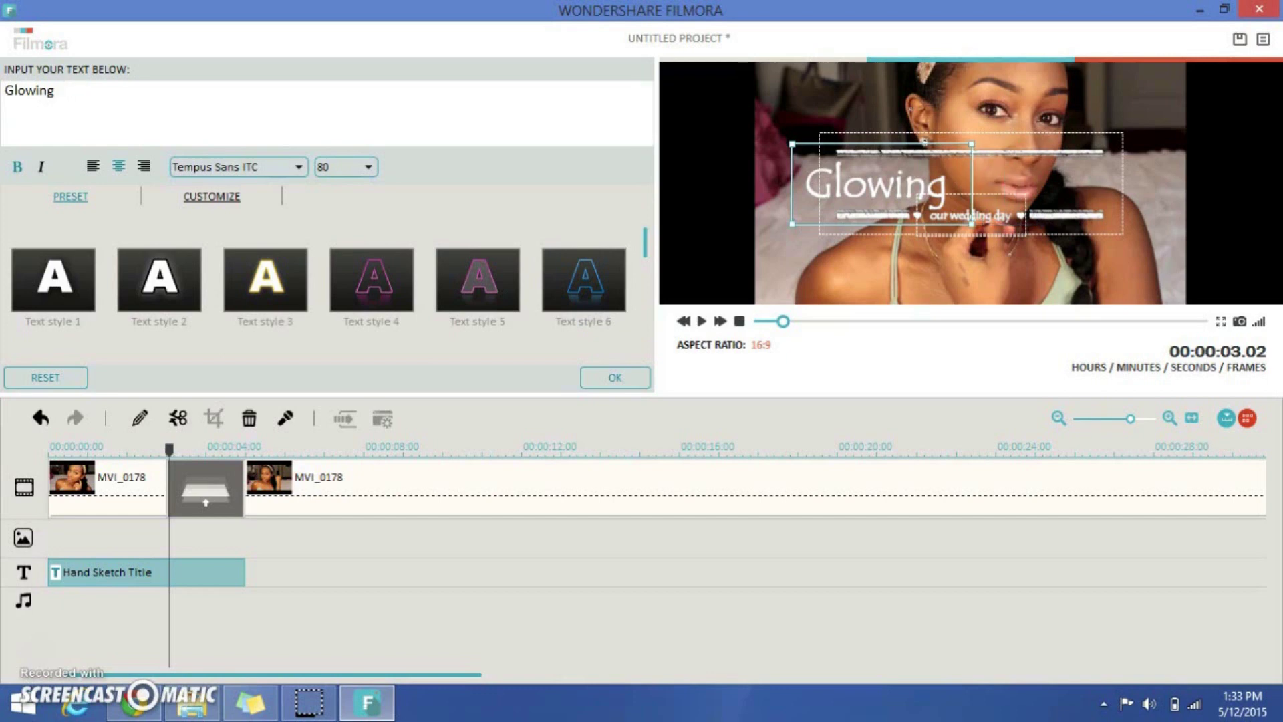
{"action": "type", "text": "Skin"}
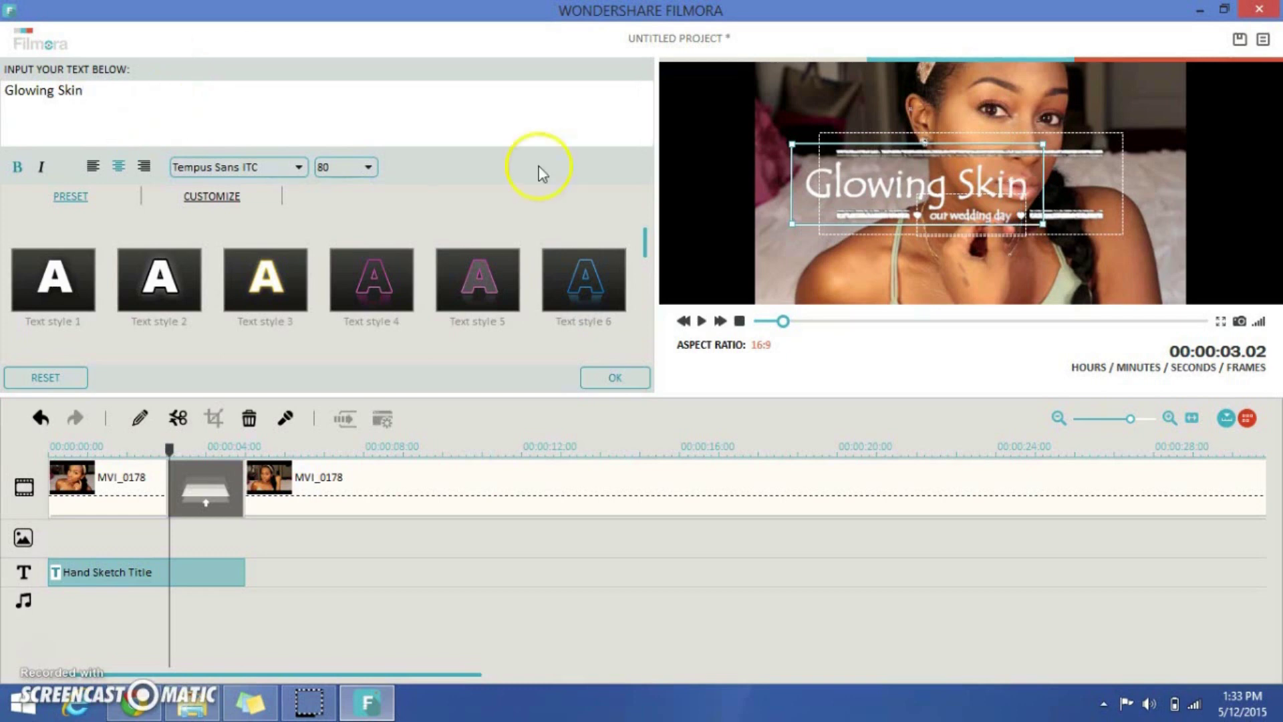
{"action": "left_click_drag", "start_coordinate": [868, 183], "coordinate": [916, 183]}
- Replace the title's subtitle with "By:" and the creator's name, centre it between the hearts, and apply the edits
{"action": "left_click", "coordinate": [981, 223]}
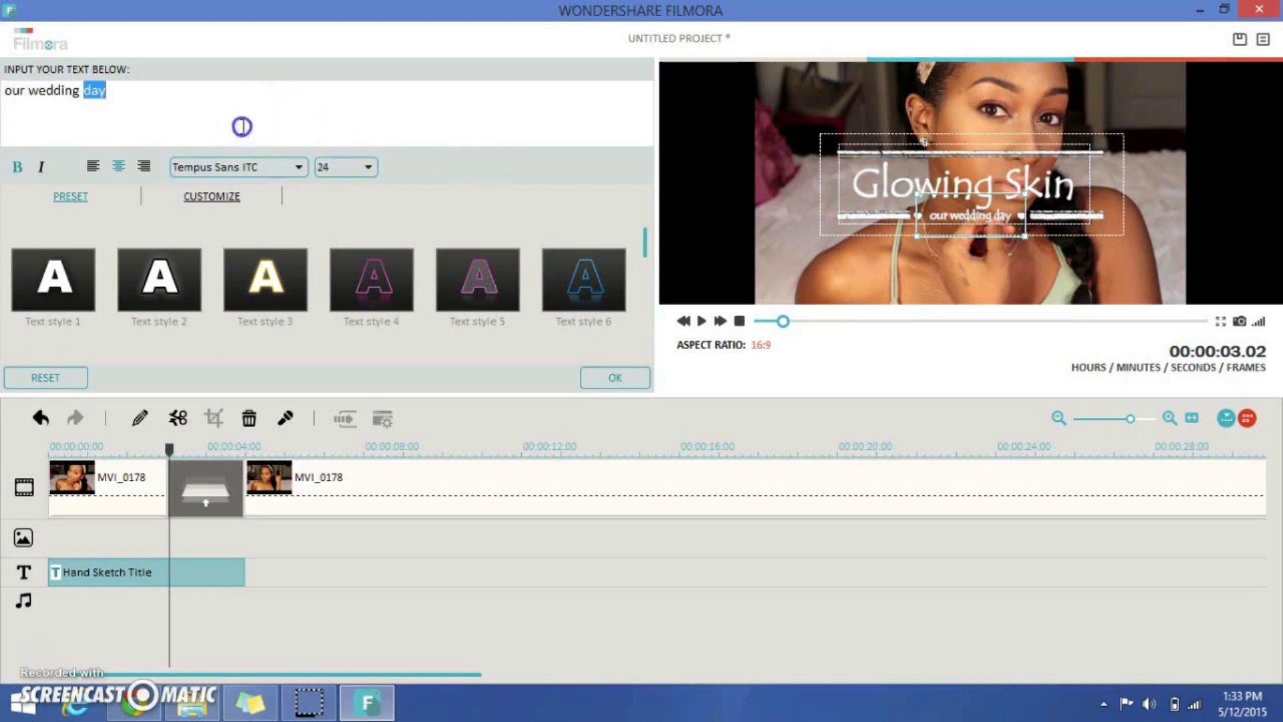
{"action": "key", "text": "ctrl+a"}
{"action": "type", "text": "Ke"}
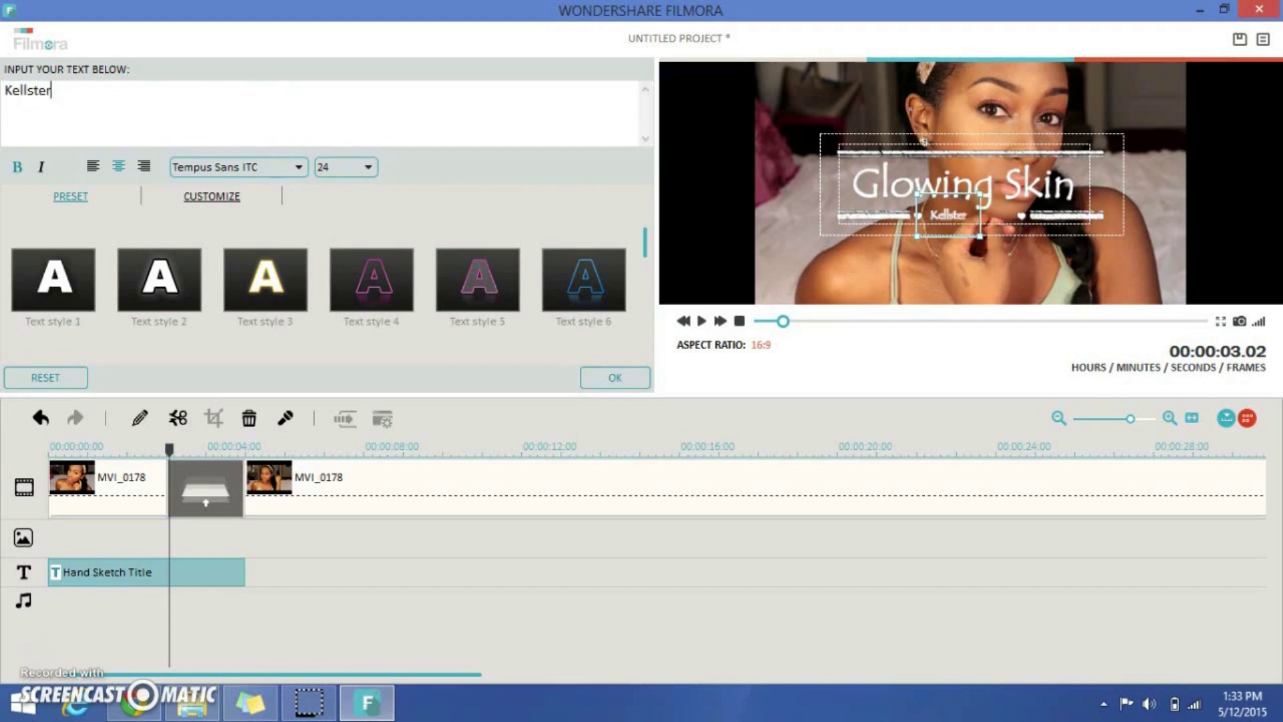
{"action": "mouse_move", "coordinate": [946, 213]}
{"action": "left_mouse_down"}
{"action": "mouse_move", "coordinate": [982, 227]}
{"action": "mouse_move", "coordinate": [968, 213]}
{"action": "left_mouse_up"}
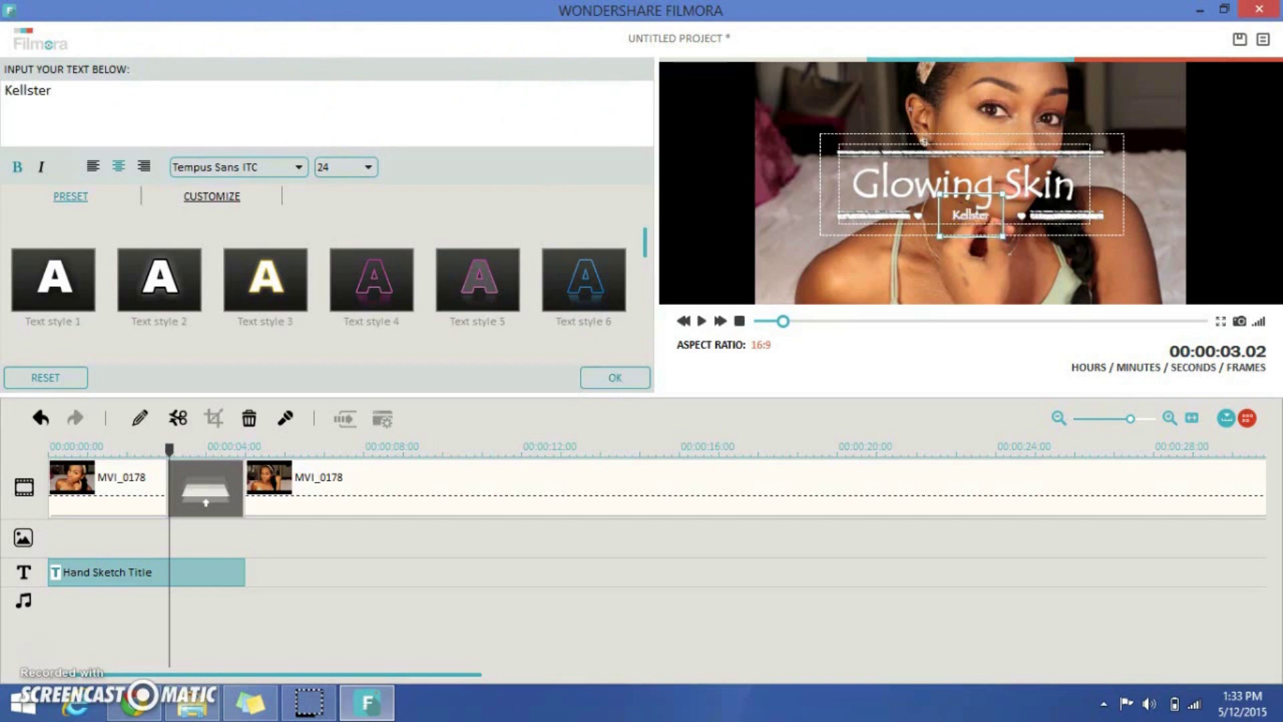
{"action": "type", "text": "By:"}
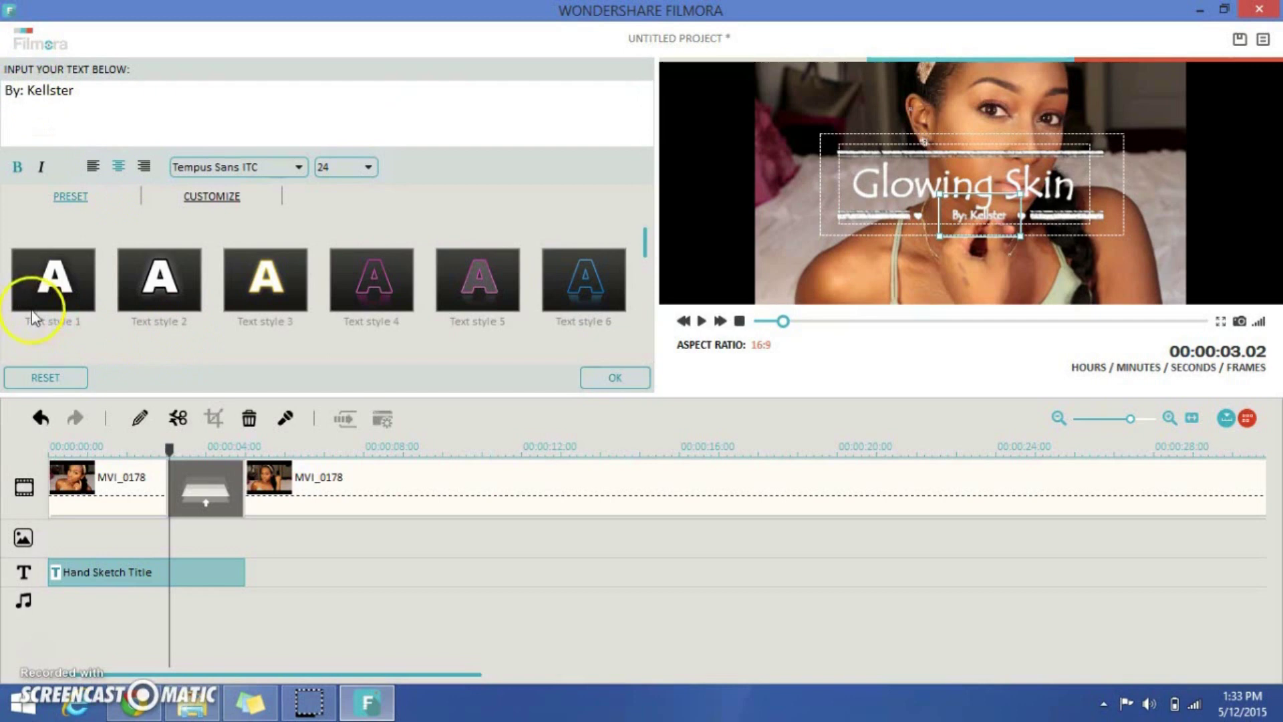
{"action": "left_click_drag", "start_coordinate": [992, 224], "coordinate": [985, 226]}
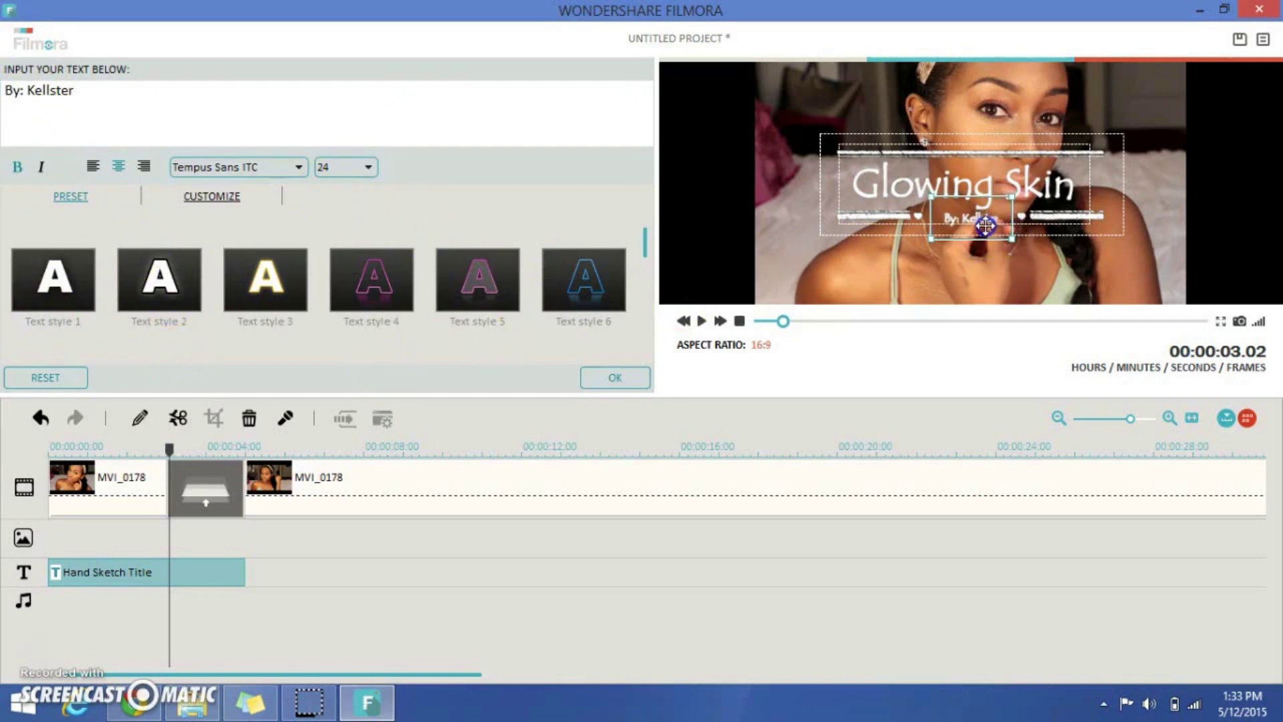
{"action": "left_click", "coordinate": [600, 387]}
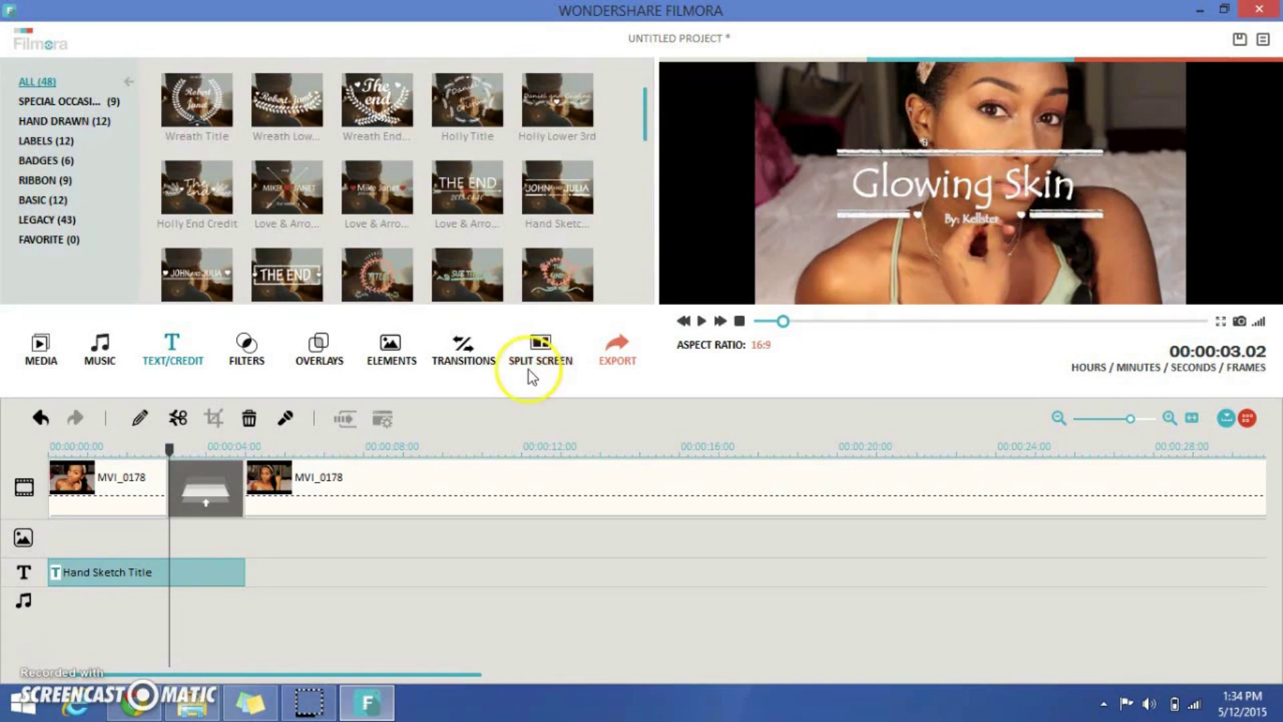
- Play the video back from the beginning to review the edited title
{"action": "left_click_drag", "start_coordinate": [170, 454], "coordinate": [49, 449]}
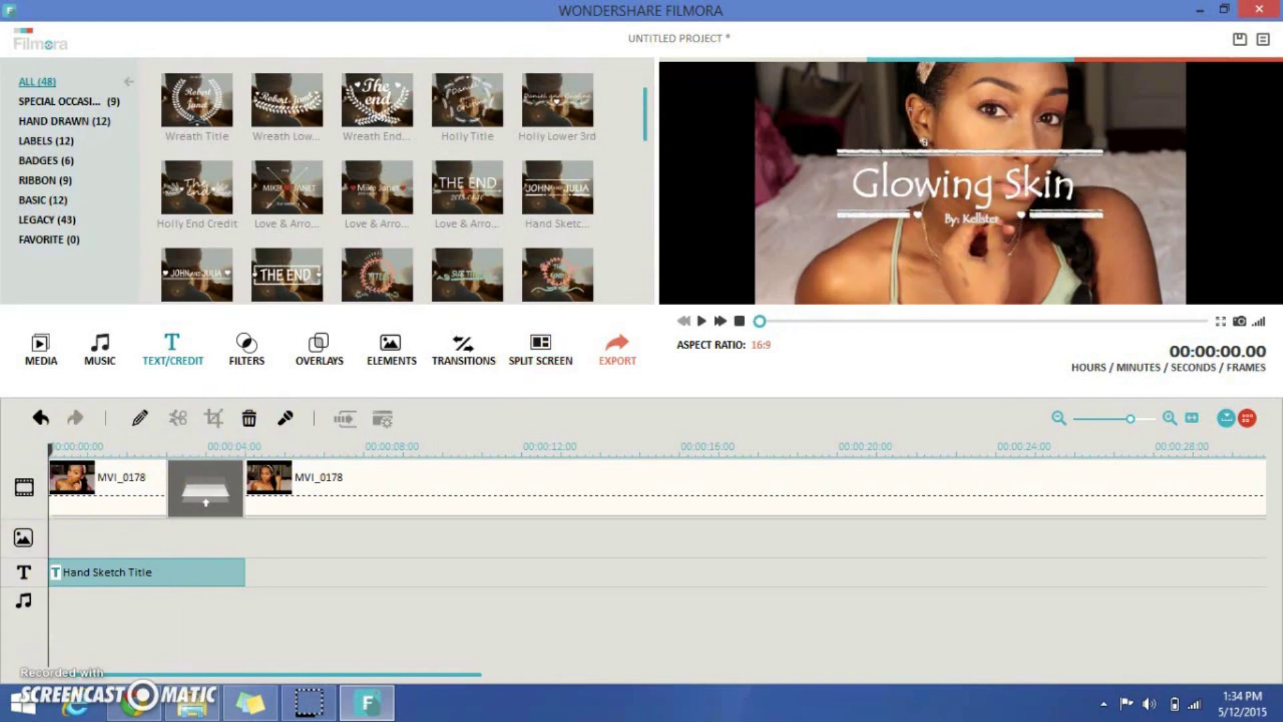
{"action": "left_click", "coordinate": [701, 322]}
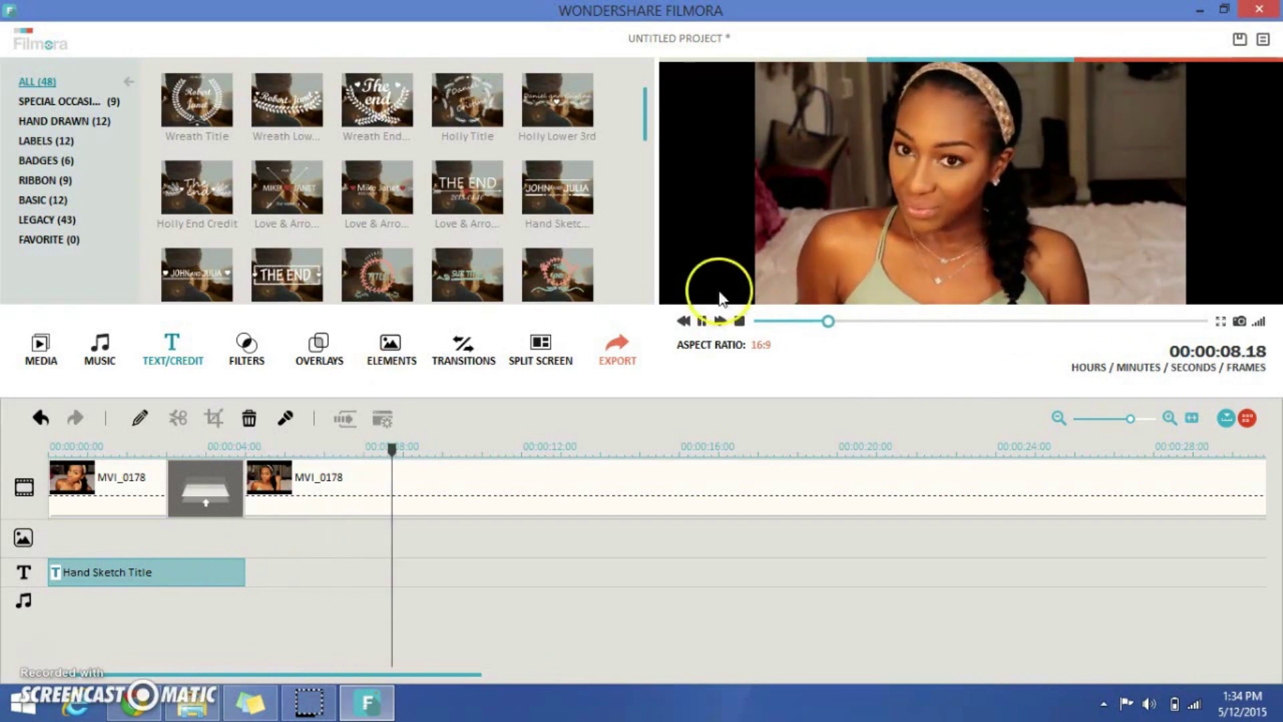
{"action": "left_click", "coordinate": [702, 322]}
- Add the Instagram-like Sierra filter at the start of the timeline and play the video back from the beginning
{"action": "left_click", "coordinate": [245, 357]}
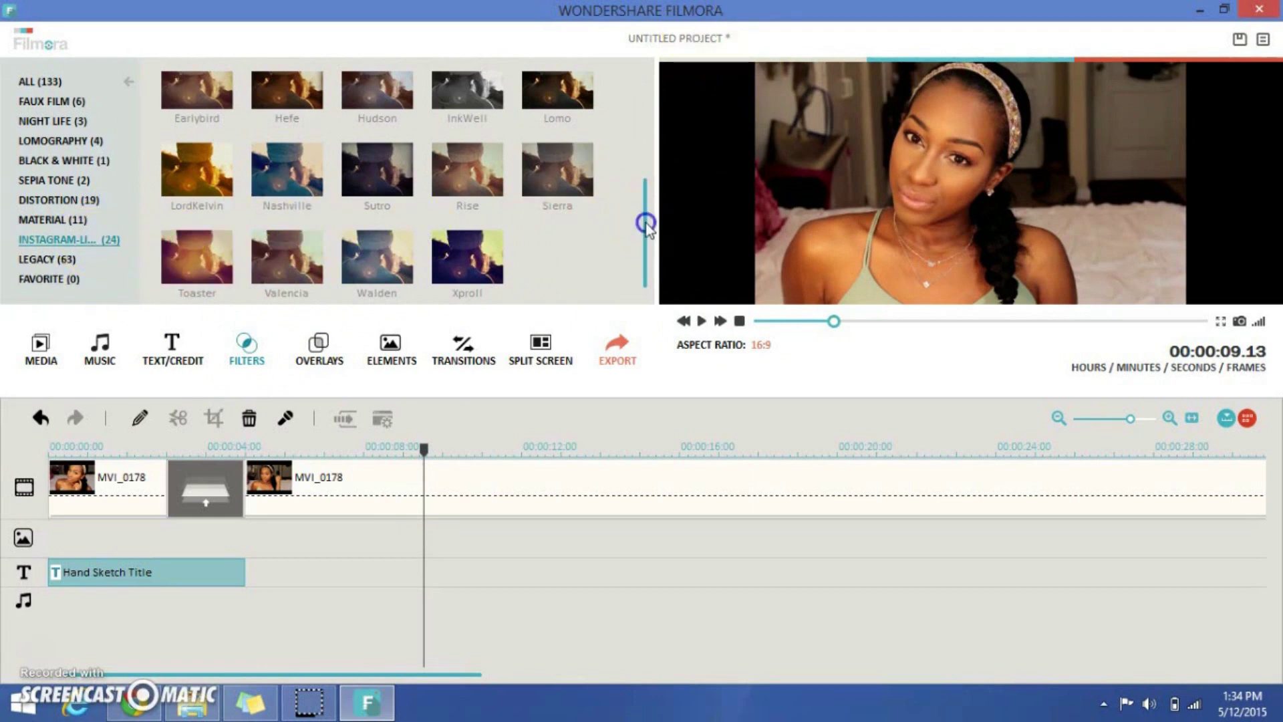
{"action": "left_click_drag", "start_coordinate": [645, 224], "coordinate": [649, 99]}
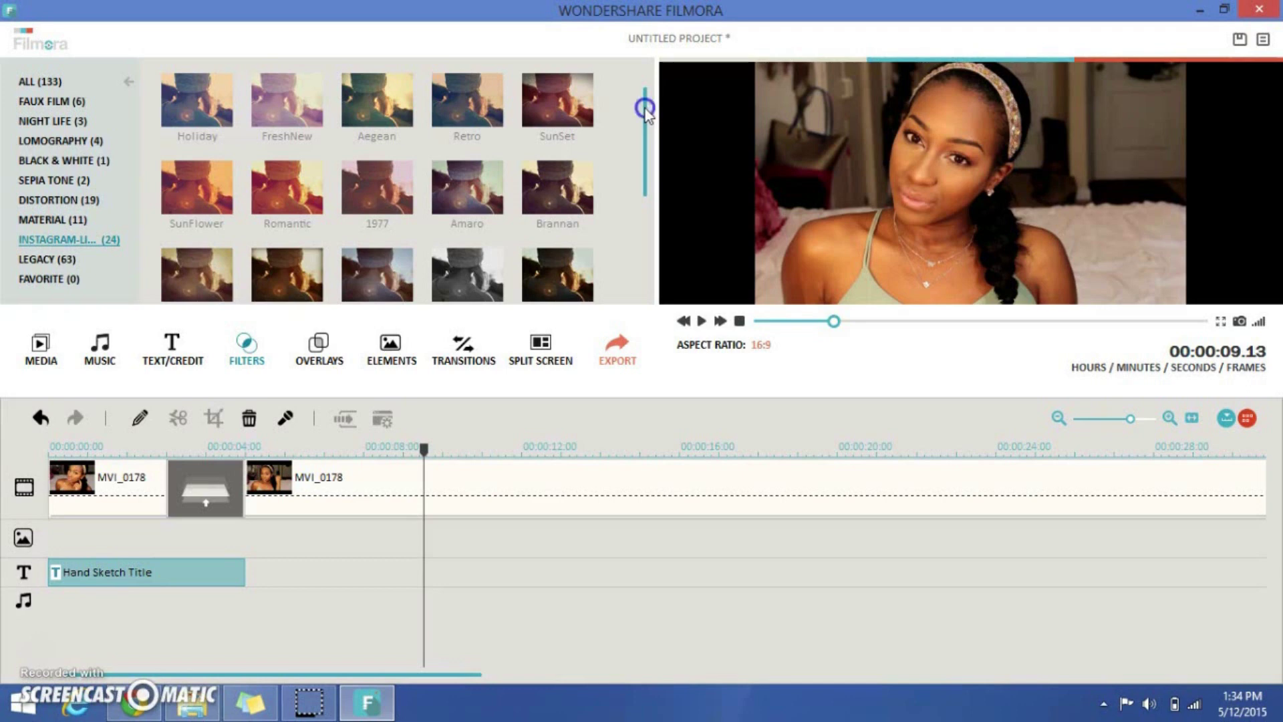
{"action": "left_click_drag", "start_coordinate": [646, 109], "coordinate": [629, 181]}
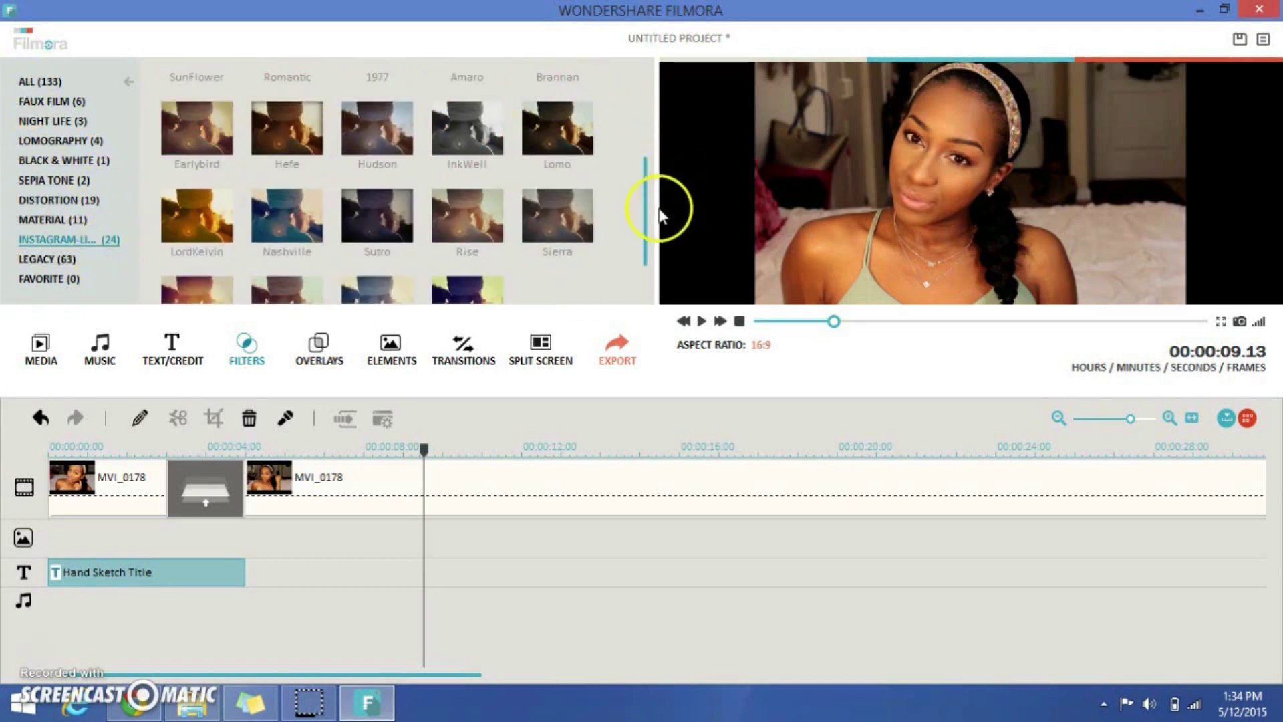
{"action": "left_click_drag", "start_coordinate": [644, 224], "coordinate": [644, 246]}
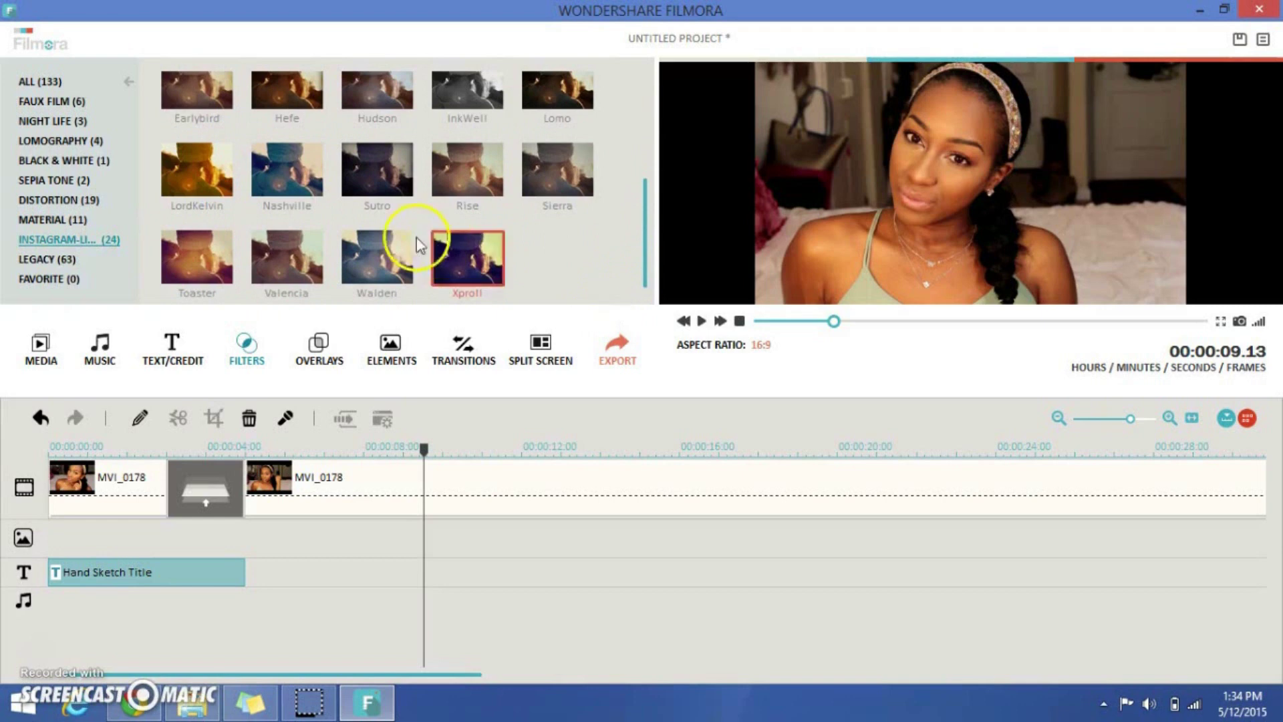
{"action": "left_click", "coordinate": [304, 252]}
{"action": "left_click_drag", "start_coordinate": [559, 158], "coordinate": [547, 191]}
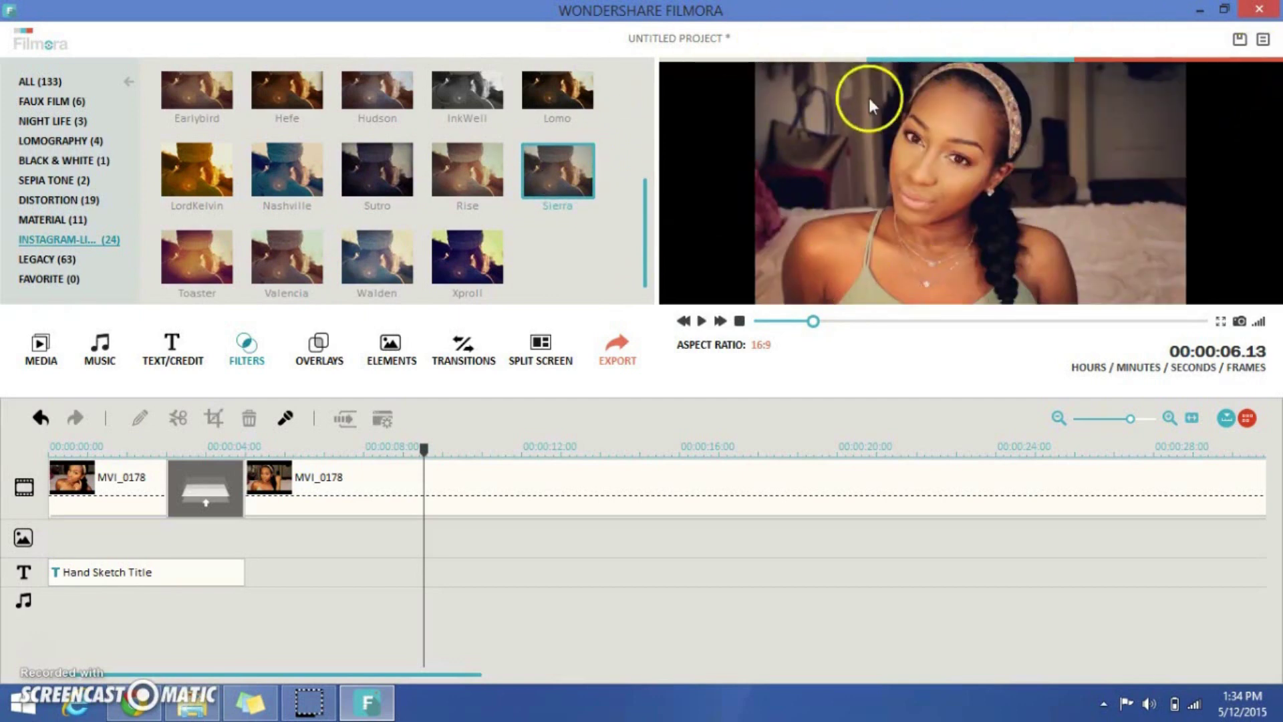
{"action": "left_click_drag", "start_coordinate": [483, 162], "coordinate": [56, 539]}
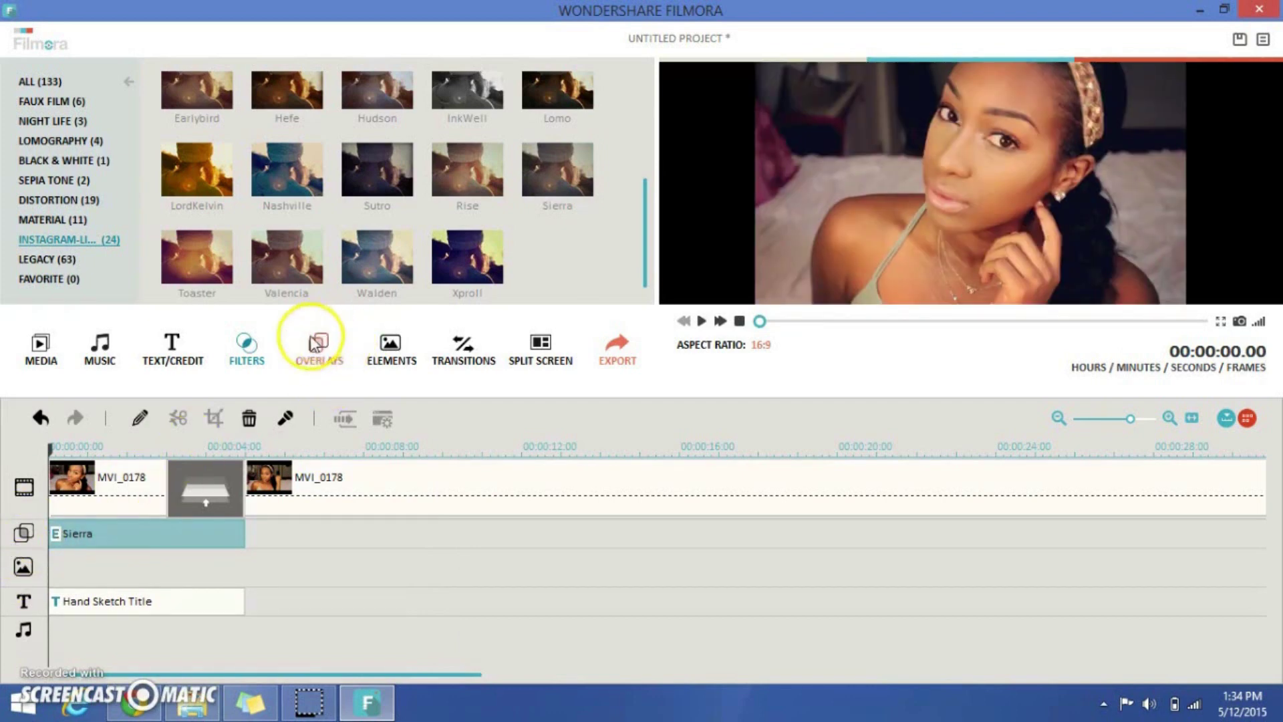
{"action": "left_click_drag", "start_coordinate": [100, 535], "coordinate": [70, 537]}
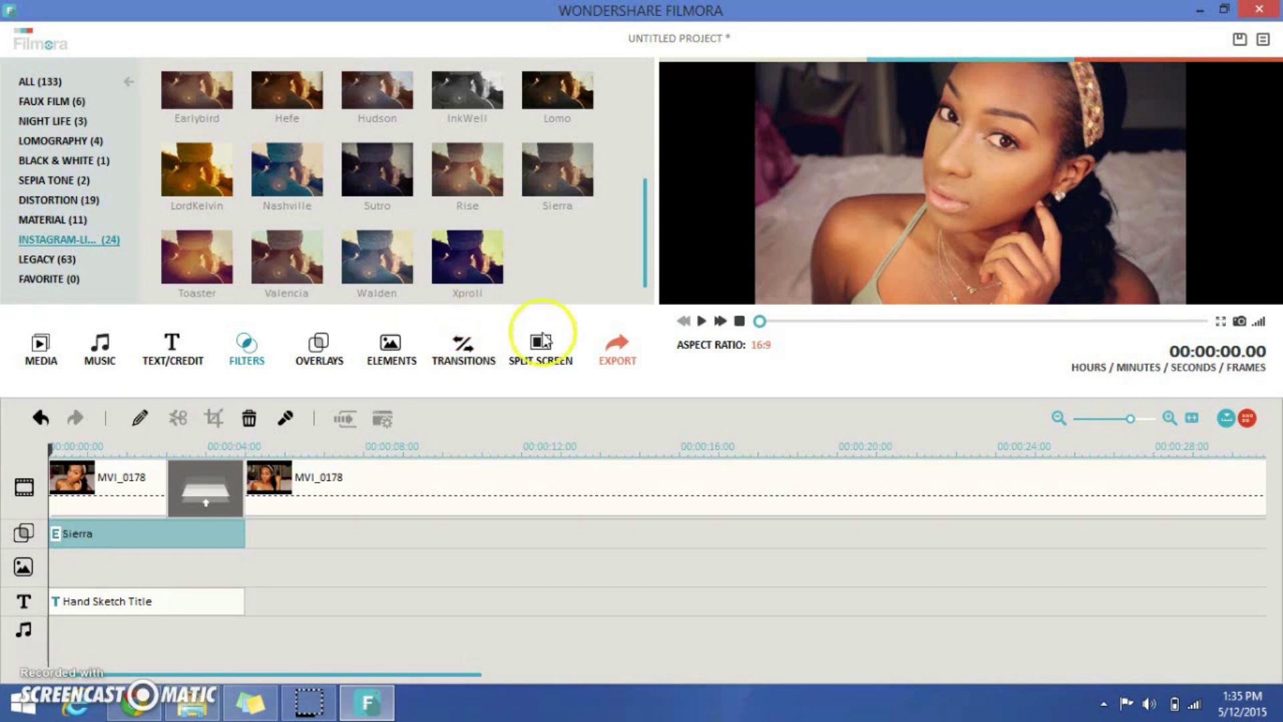
{"action": "left_click", "coordinate": [701, 322]}
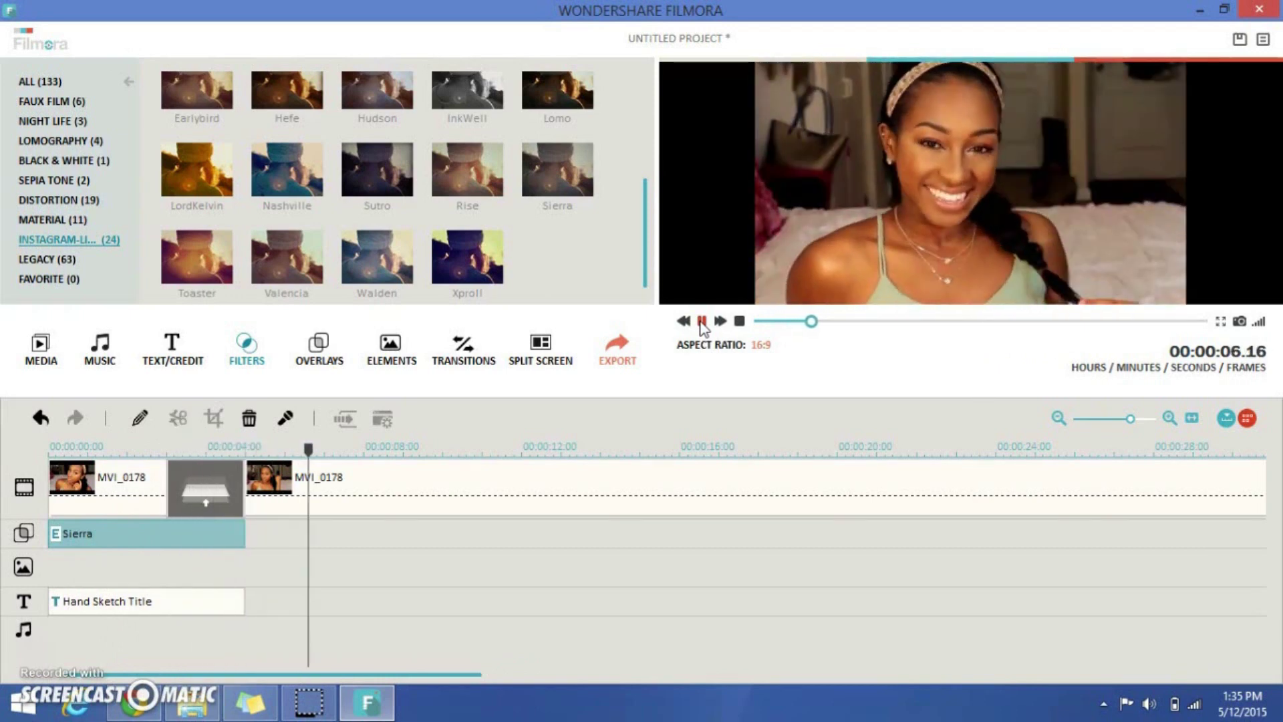
{"action": "left_click", "coordinate": [700, 322]}
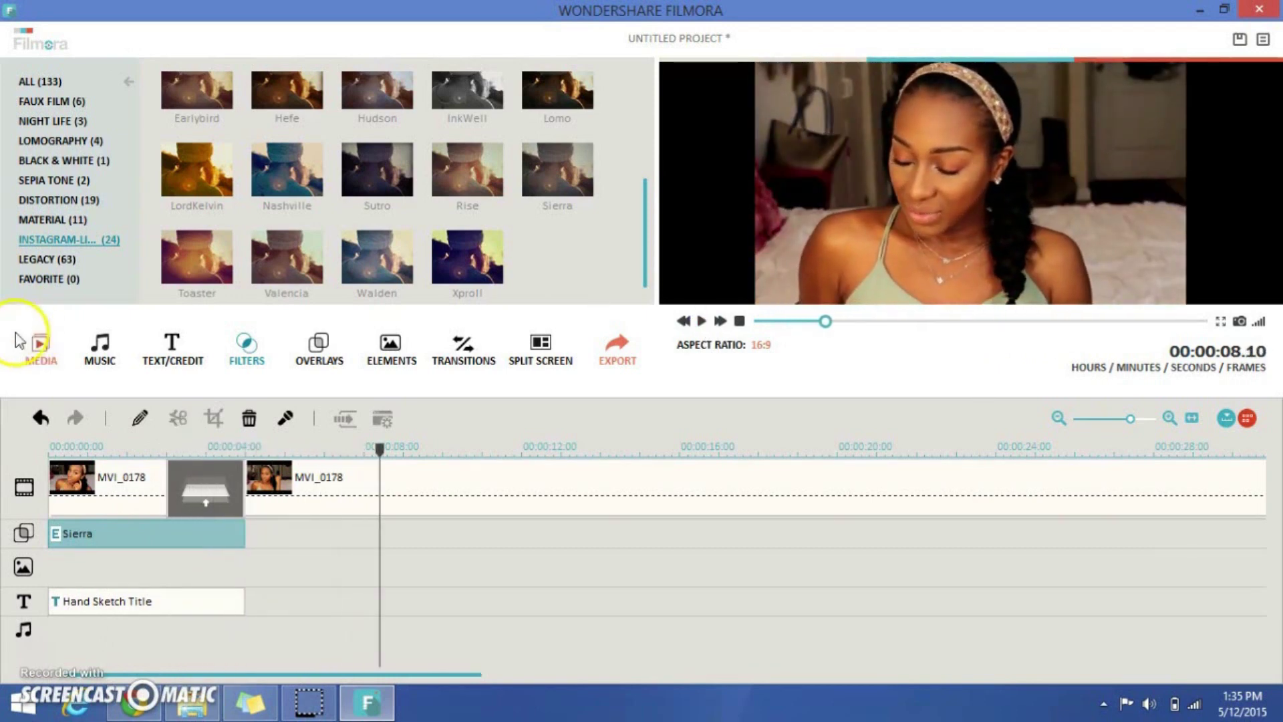
- Add the hand-drawn SUN 1 element at the very start of the timeline and play the video back
{"action": "left_click", "coordinate": [393, 346]}
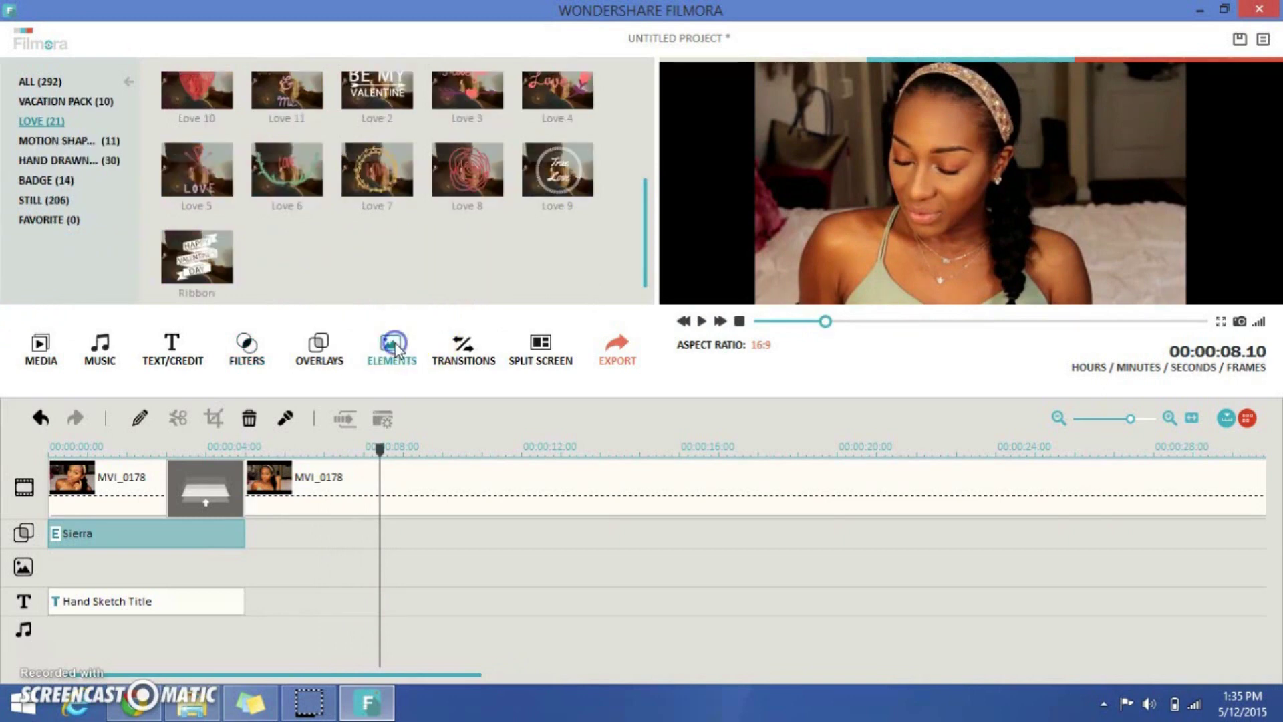
{"action": "left_click_drag", "start_coordinate": [639, 252], "coordinate": [662, 40]}
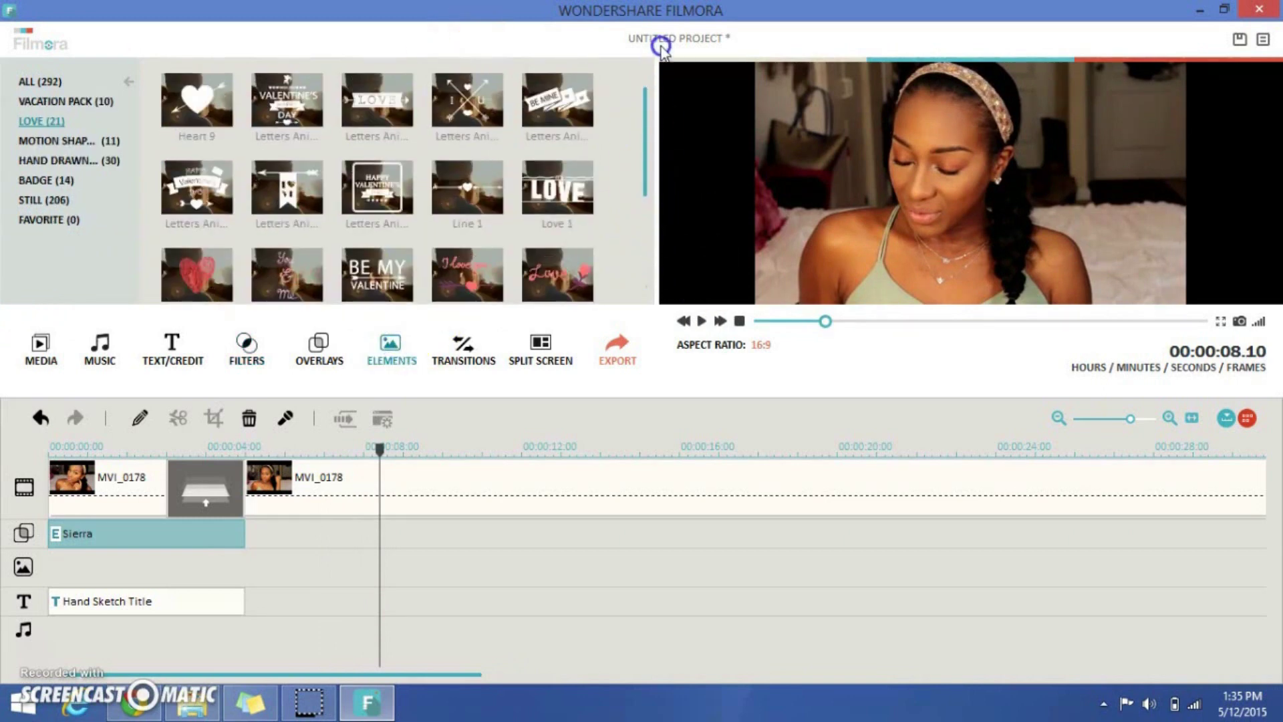
{"action": "left_click", "coordinate": [80, 162]}
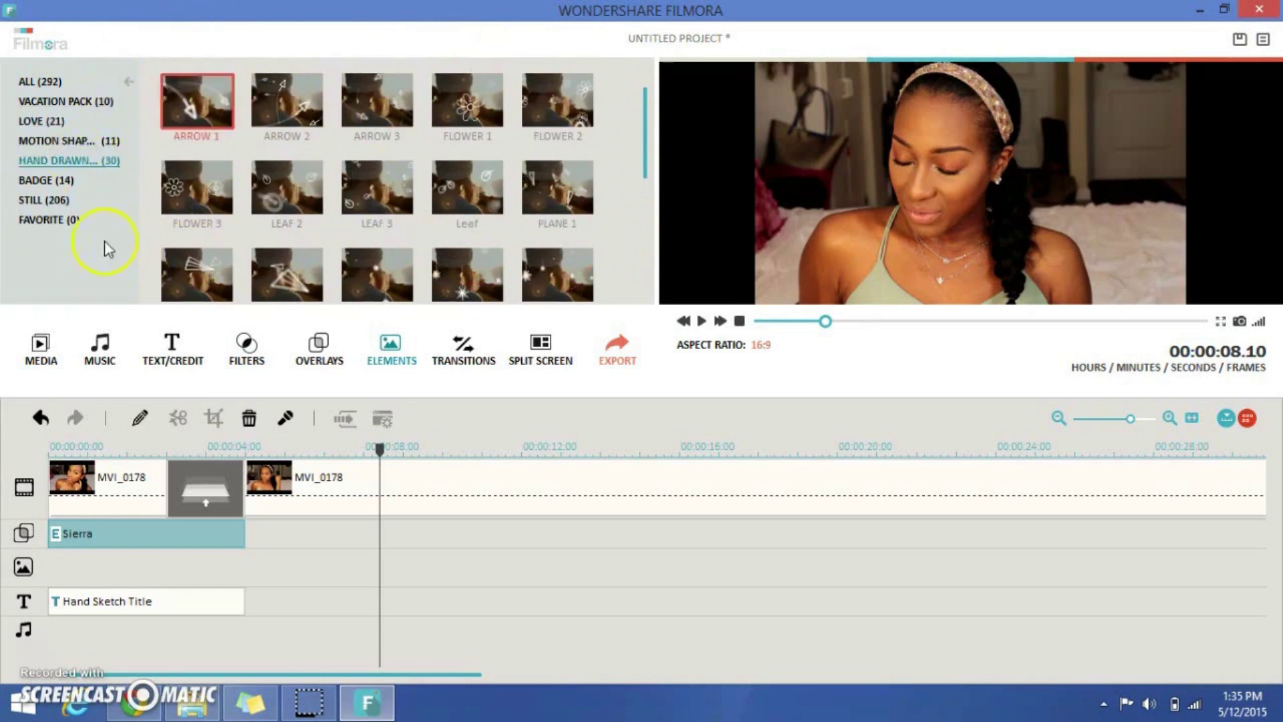
{"action": "left_click_drag", "start_coordinate": [644, 138], "coordinate": [624, 253]}
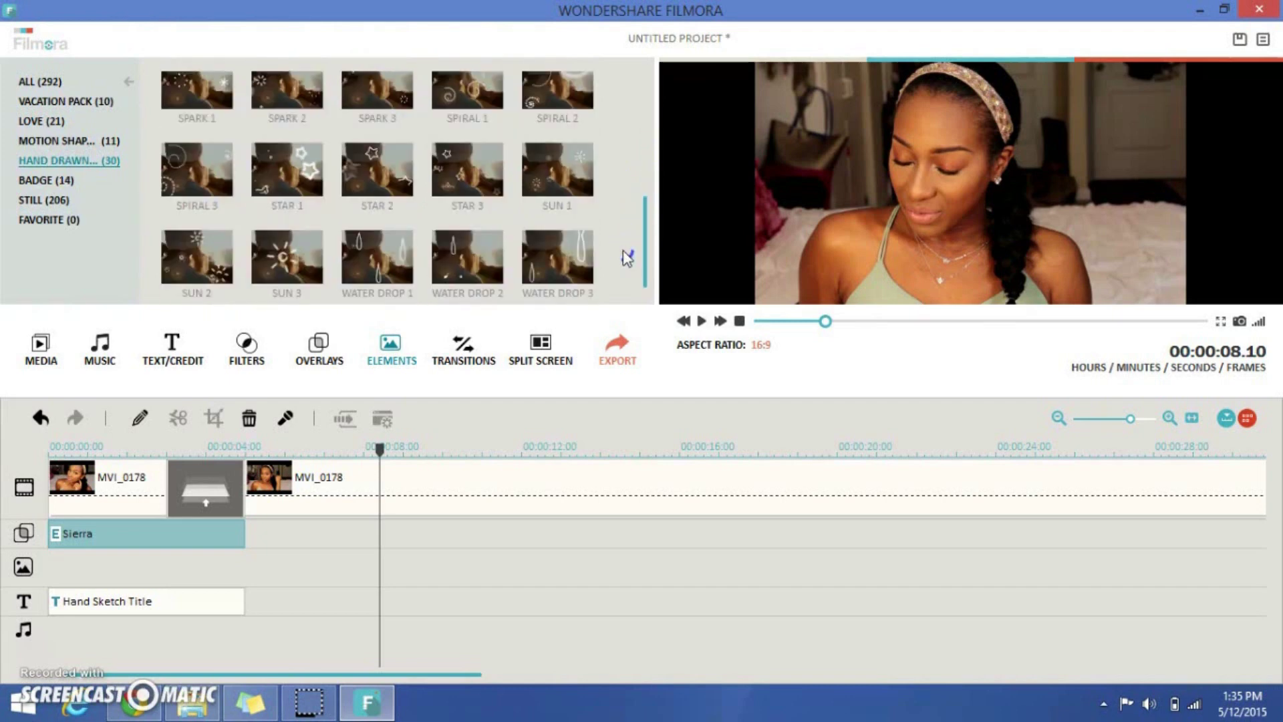
{"action": "left_click", "coordinate": [294, 158]}
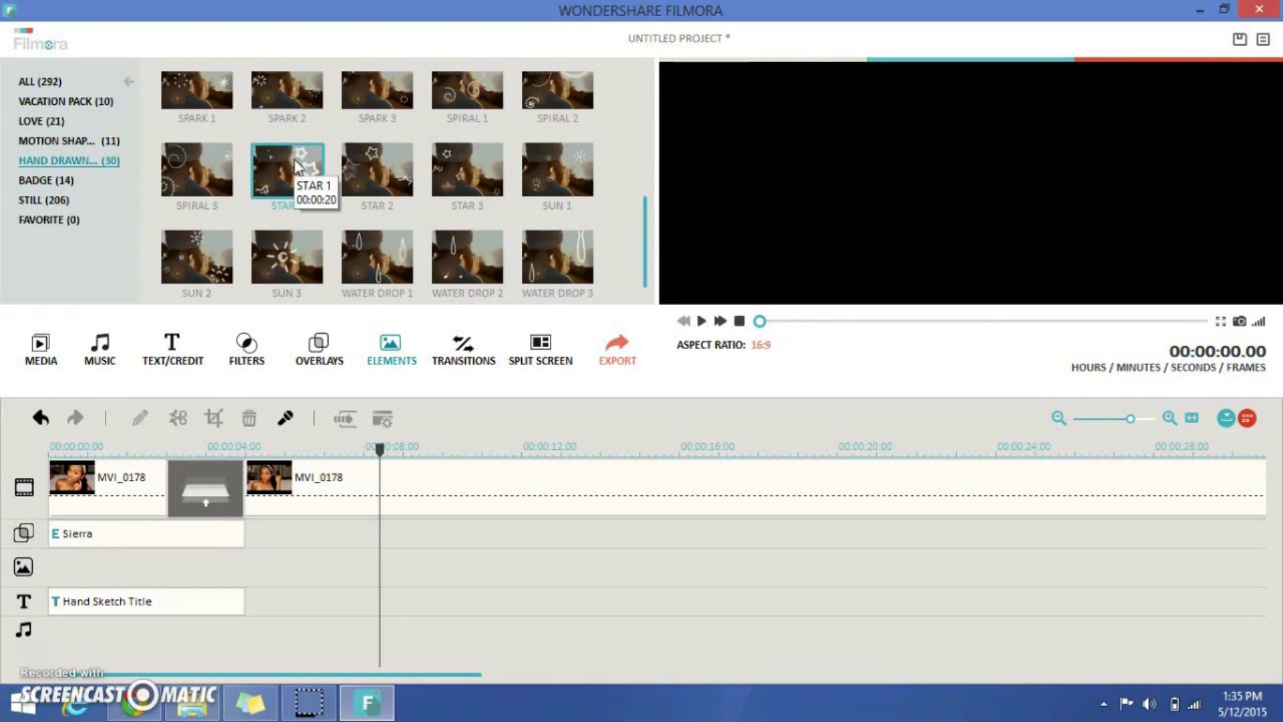
{"action": "left_click", "coordinate": [549, 173]}
{"action": "left_click_drag", "start_coordinate": [559, 175], "coordinate": [59, 560]}
{"action": "left_click_drag", "start_coordinate": [66, 559], "coordinate": [60, 560]}
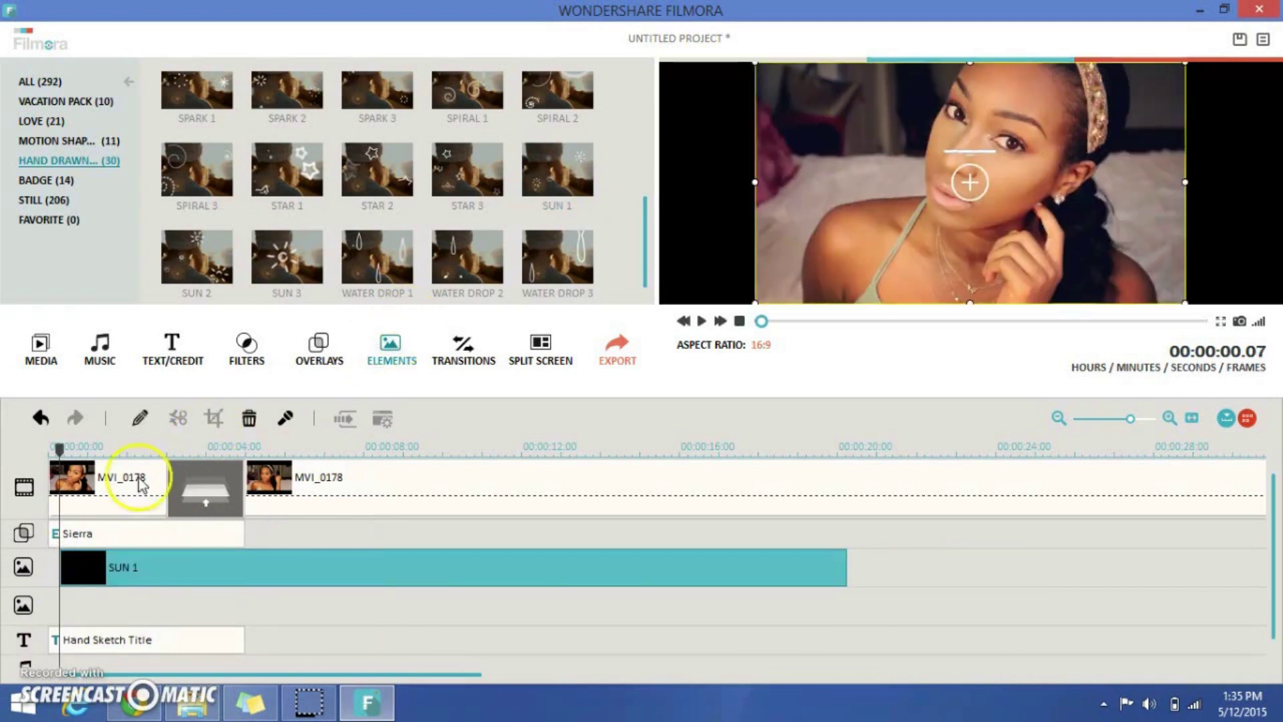
{"action": "left_click_drag", "start_coordinate": [99, 566], "coordinate": [55, 564]}
{"action": "left_click", "coordinate": [54, 552]}
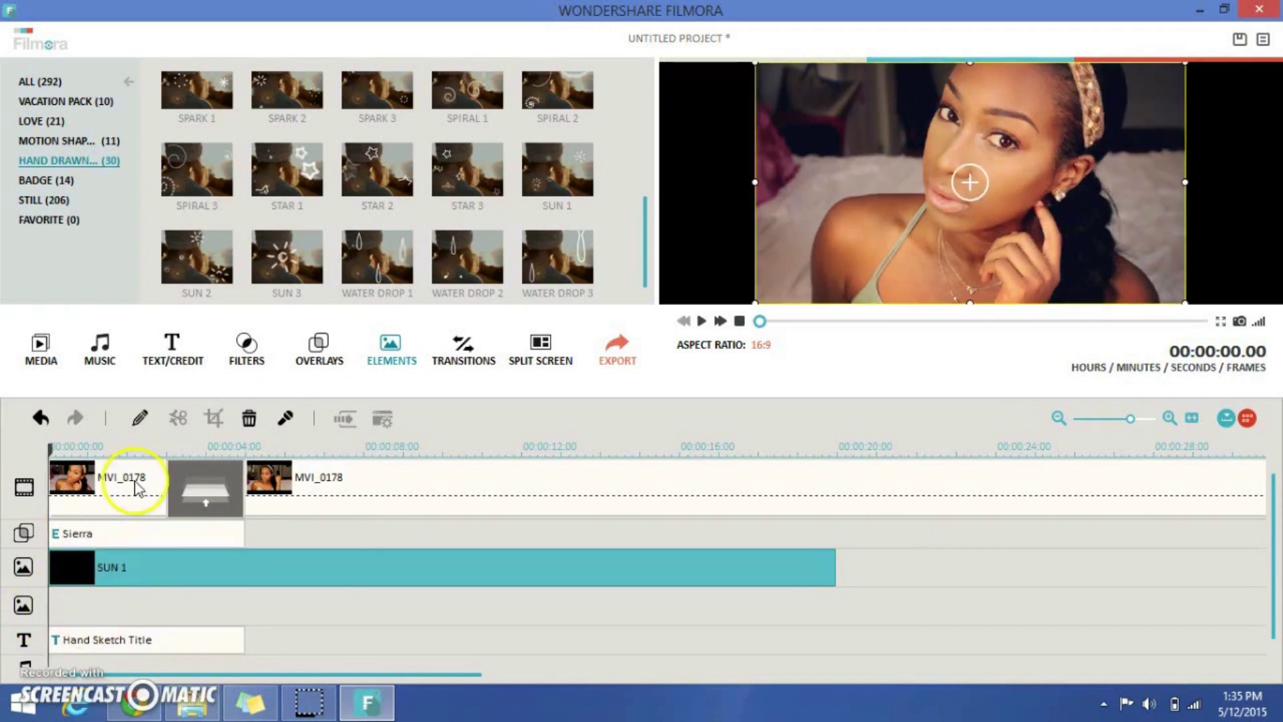
{"action": "left_click", "coordinate": [702, 321]}
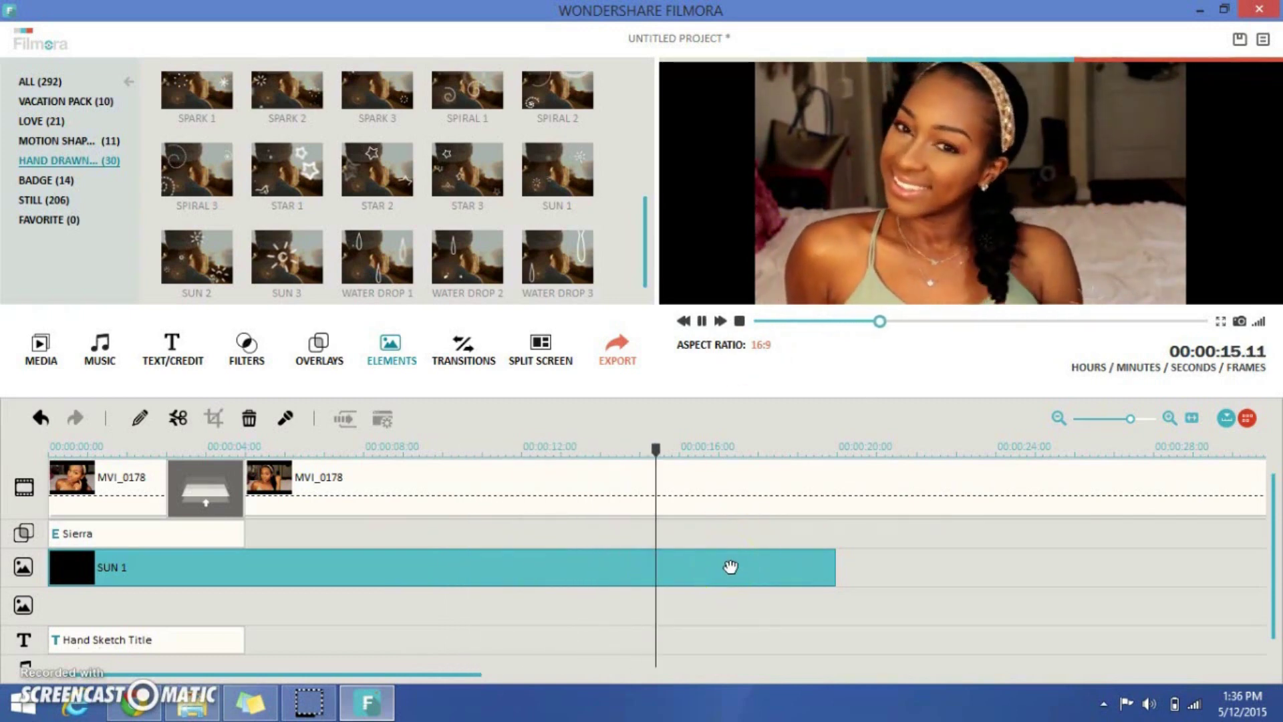
- Replace the SUN 1 element with the hand-drawn SPARK 1 at the start of the timeline and play the video back
{"action": "key", "text": "Delete"}
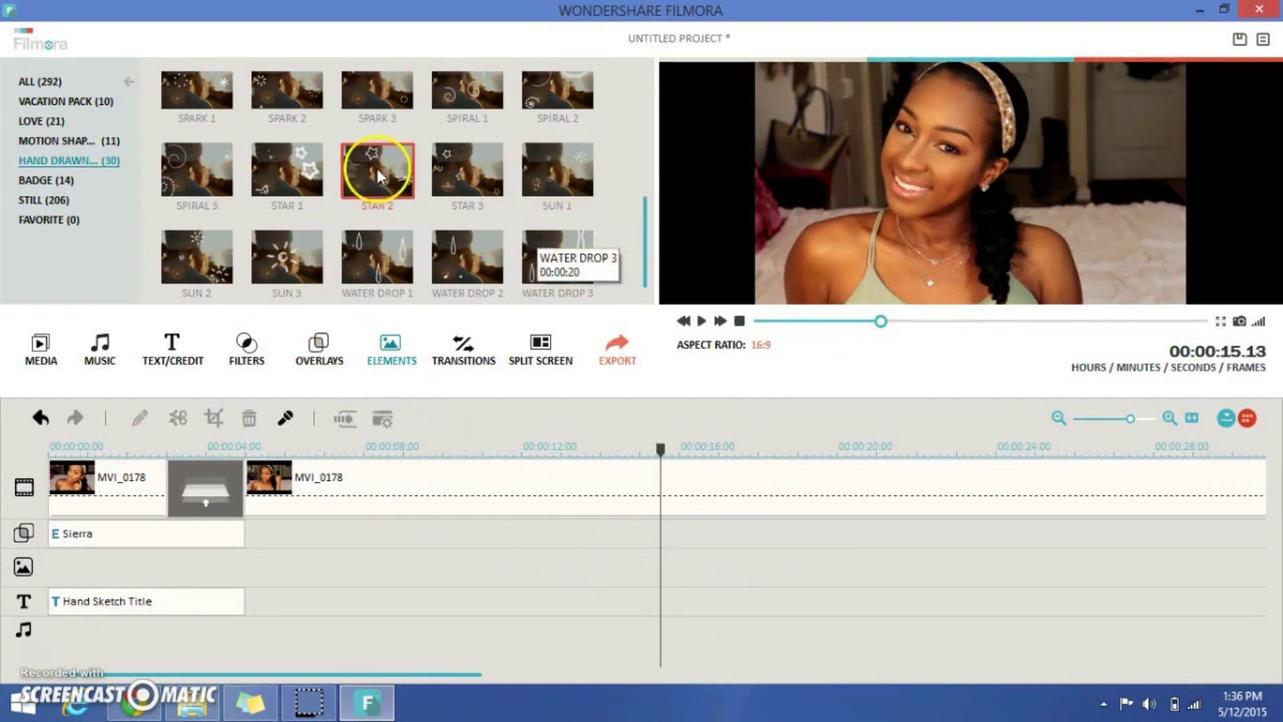
{"action": "left_click_drag", "start_coordinate": [183, 179], "coordinate": [90, 488]}
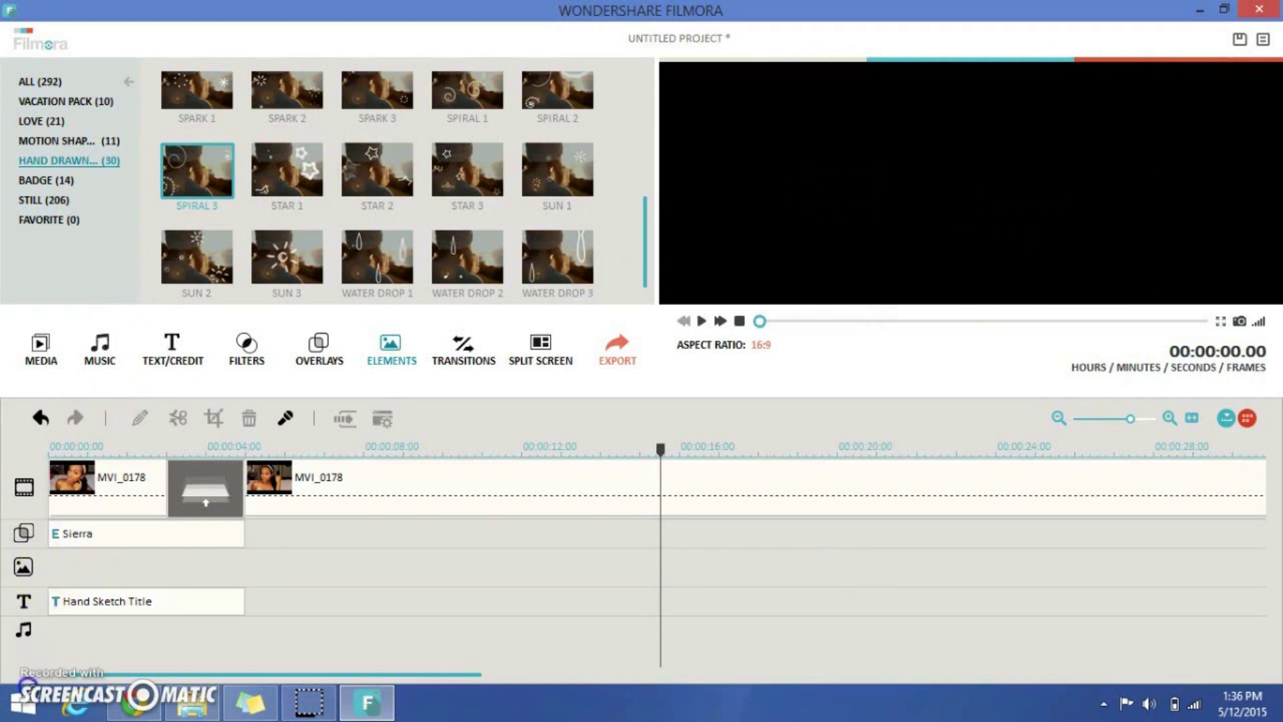
{"action": "mouse_move", "coordinate": [43, 574]}
{"action": "left_mouse_down"}
{"action": "mouse_move", "coordinate": [243, 209]}
{"action": "mouse_move", "coordinate": [214, 63]}
{"action": "mouse_move", "coordinate": [46, 598]}
{"action": "mouse_move", "coordinate": [55, 565]}
{"action": "left_mouse_up"}
{"action": "left_click", "coordinate": [701, 322]}
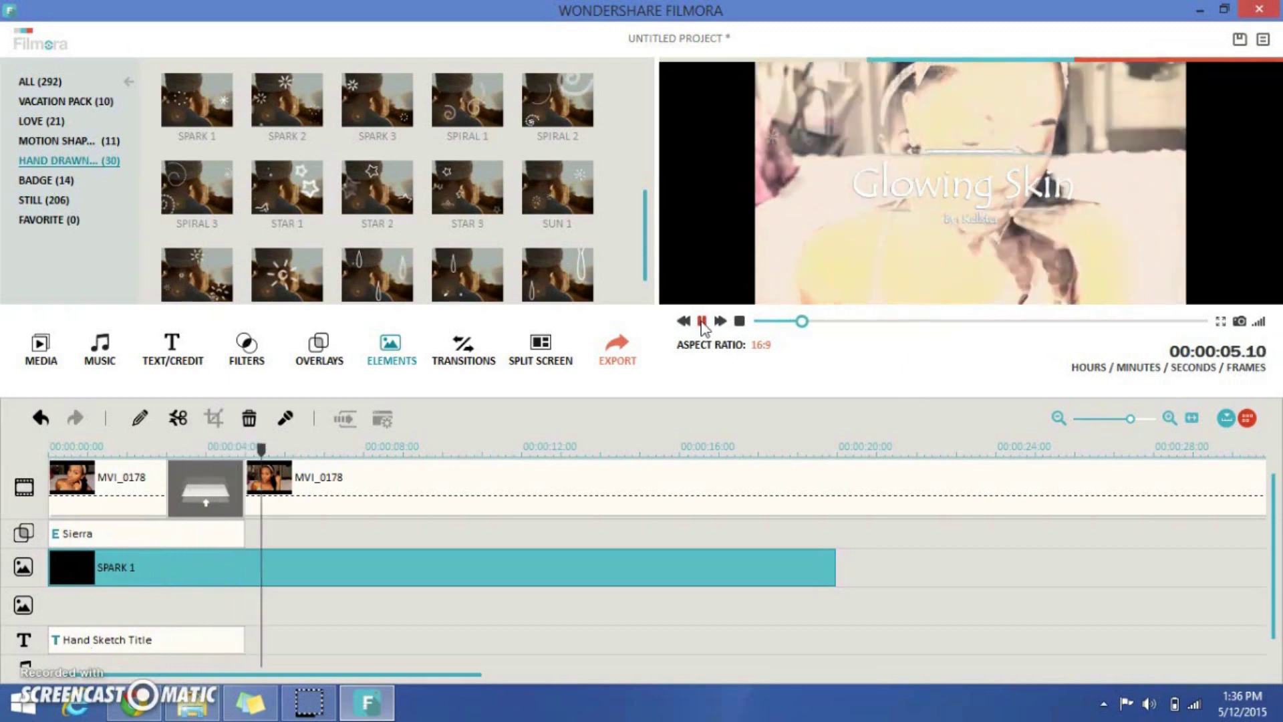
{"action": "left_click", "coordinate": [701, 322]}
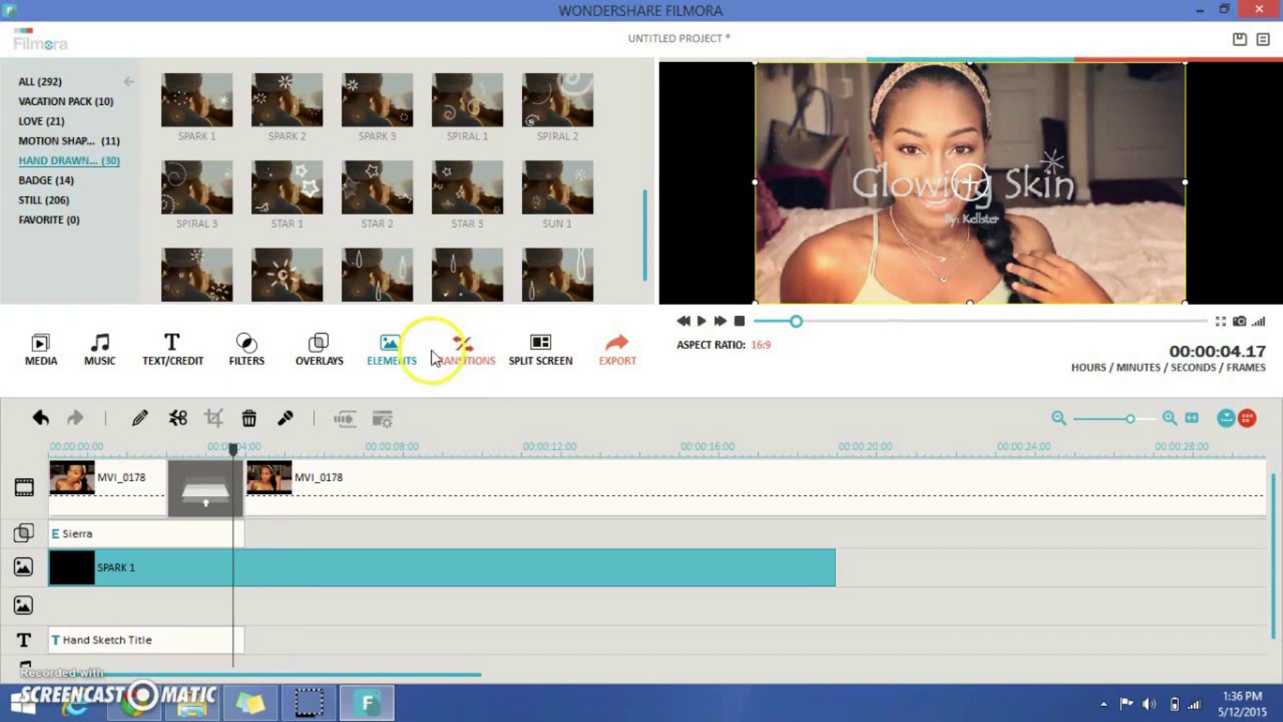
- Add the "I like" music track at the very start of the timeline and play the video back
{"action": "left_click", "coordinate": [100, 344]}
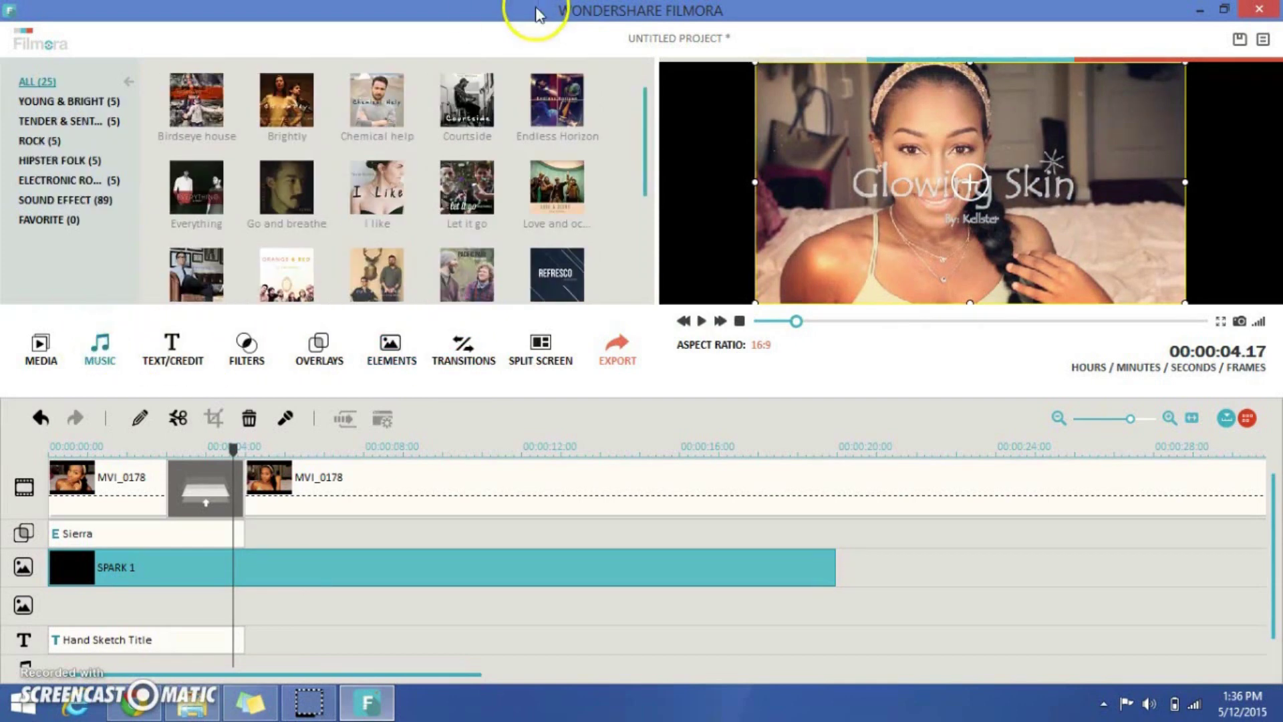
{"action": "left_click", "coordinate": [375, 187]}
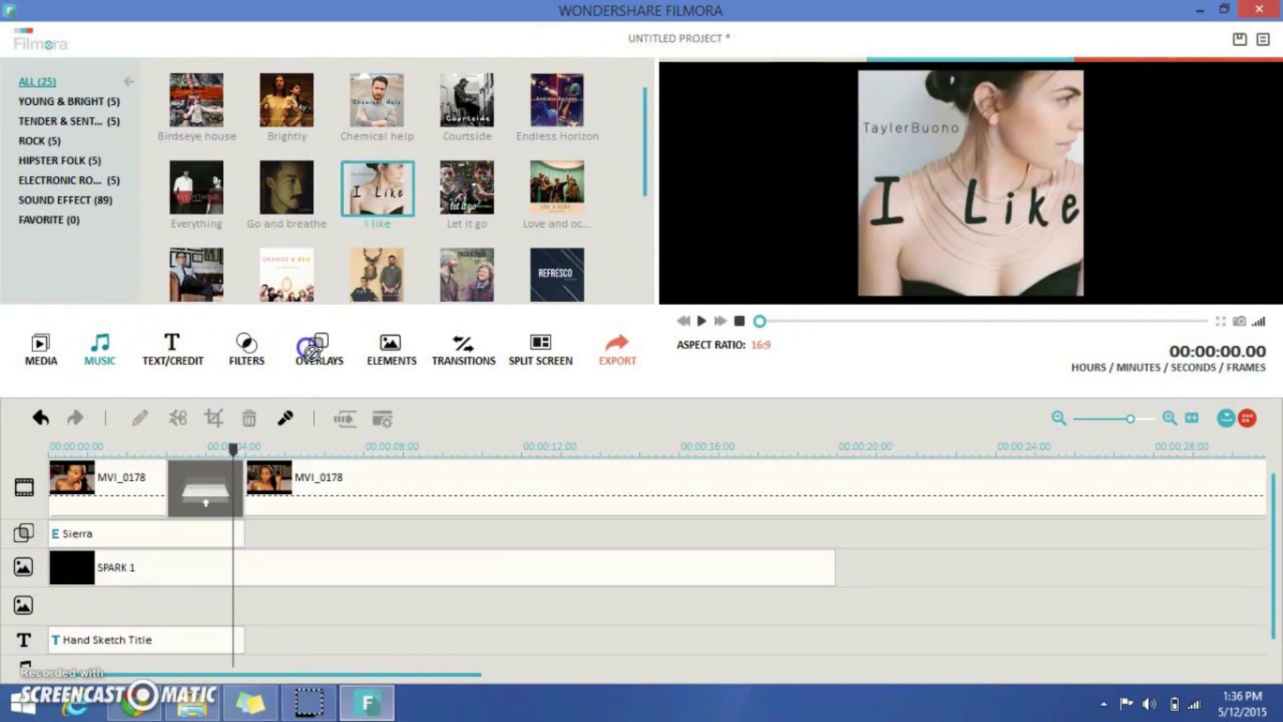
{"action": "scroll", "coordinate": [329, 287], "scroll_direction": "down", "scroll_amount": 1}
{"action": "scroll", "coordinate": [646, 189], "scroll_direction": "down", "scroll_amount": 5}
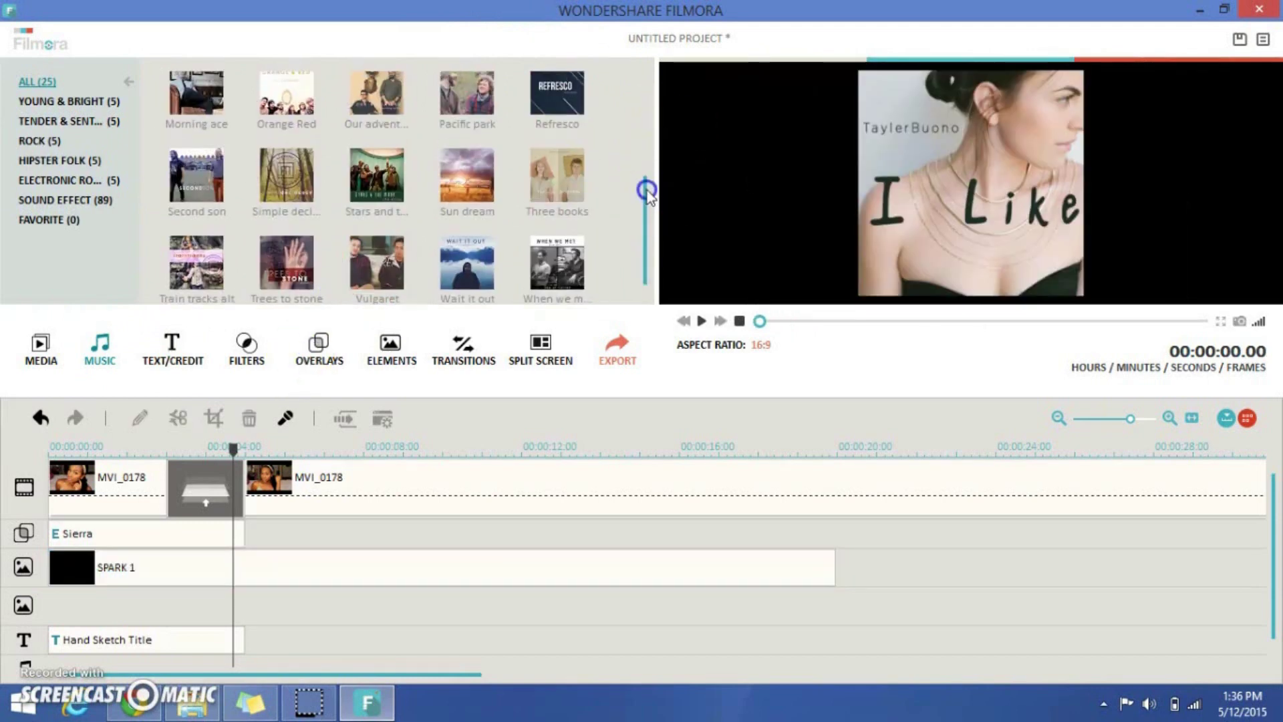
{"action": "left_click_drag", "start_coordinate": [646, 190], "coordinate": [663, 115]}
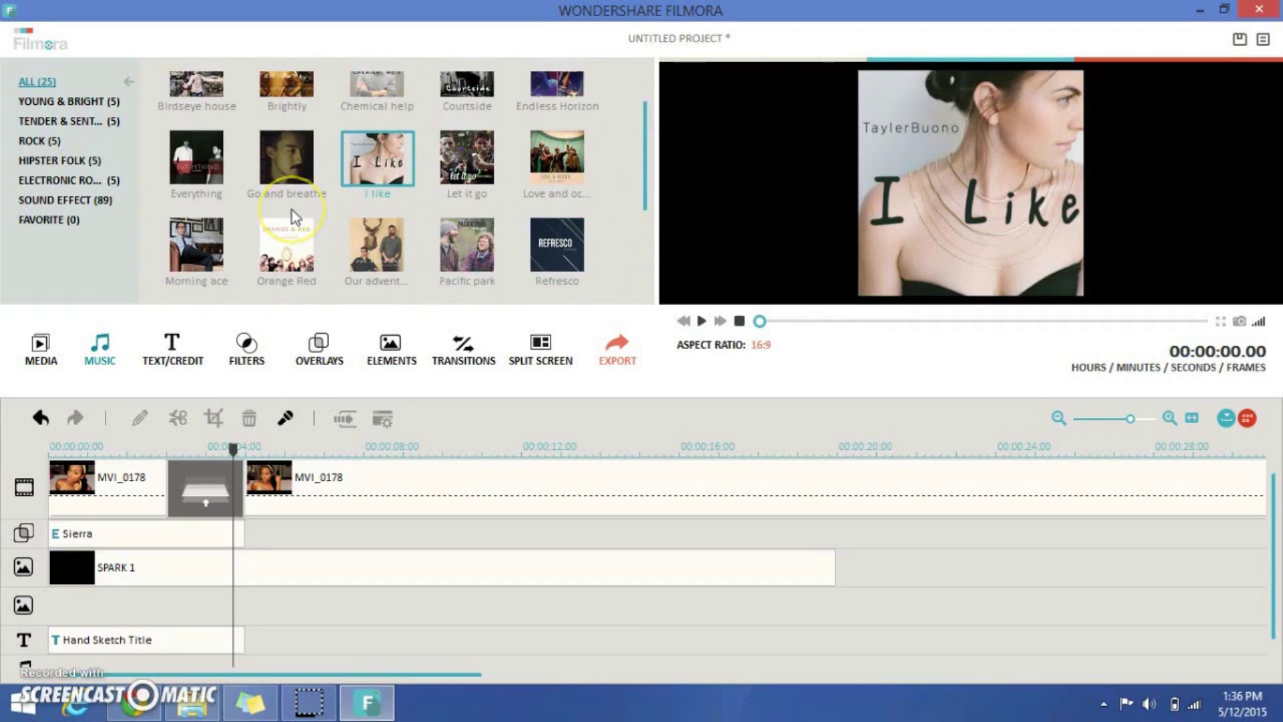
{"action": "left_click_drag", "start_coordinate": [381, 162], "coordinate": [74, 643]}
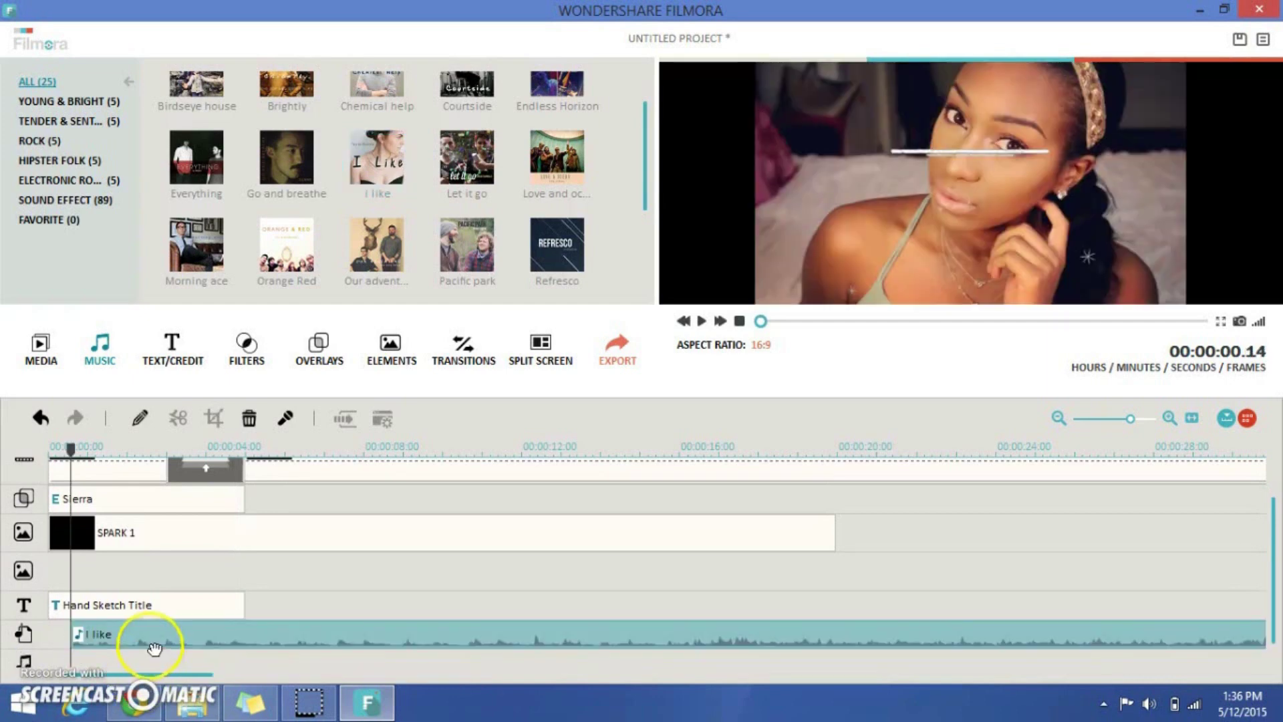
{"action": "left_click", "coordinate": [98, 642]}
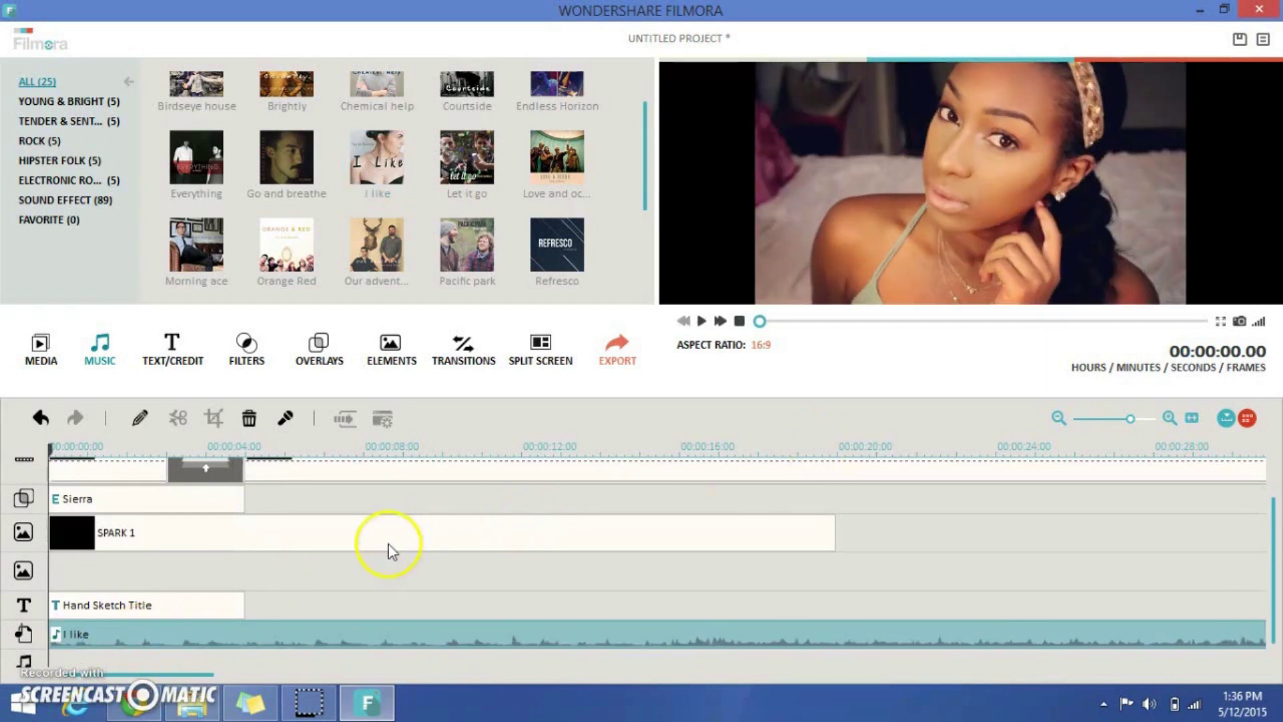
{"action": "left_click", "coordinate": [702, 324]}
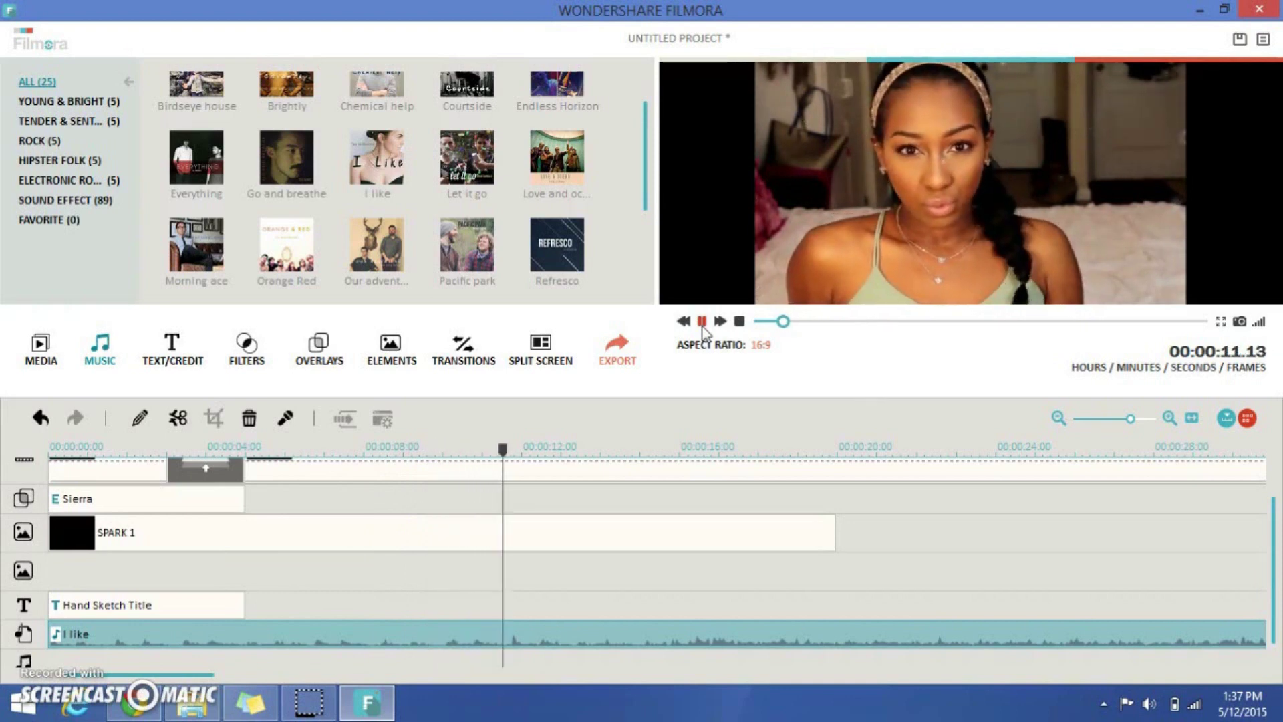
{"action": "left_click", "coordinate": [702, 321]}
- Lower the volume of the "I like" music track to 3 and play part of the video to hear it
{"action": "double_click", "coordinate": [493, 640]}
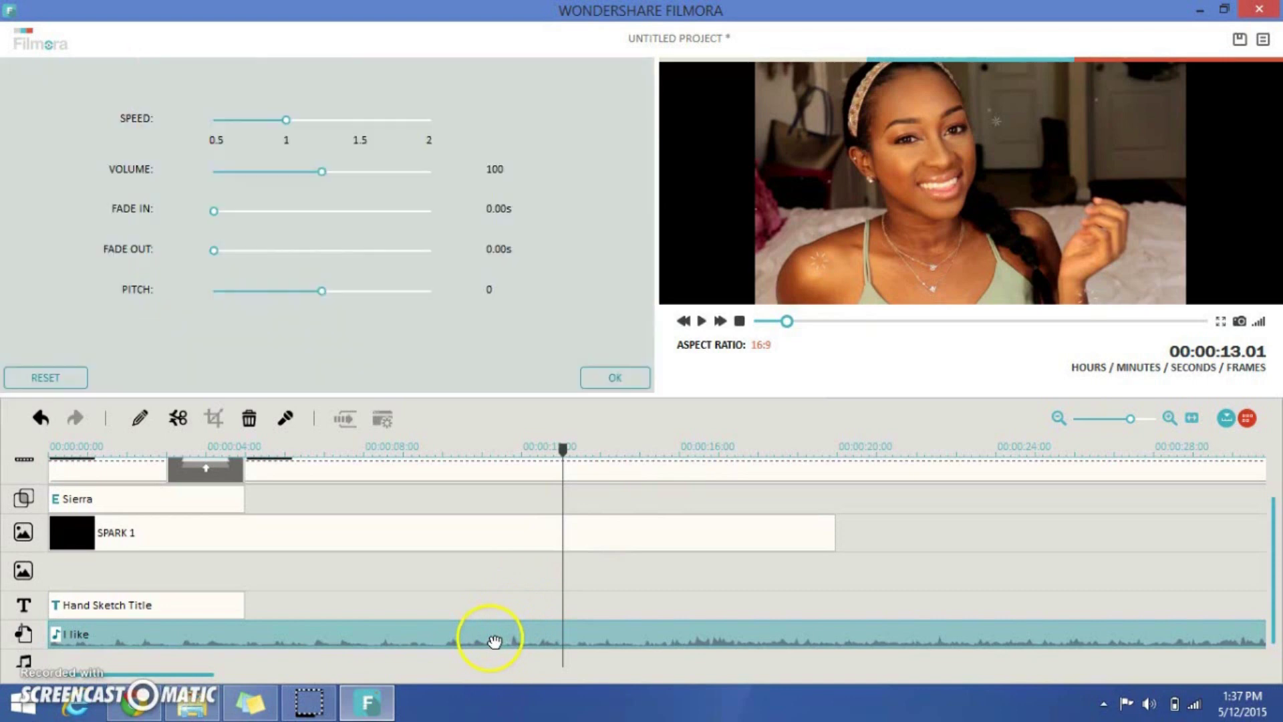
{"action": "left_click", "coordinate": [615, 378]}
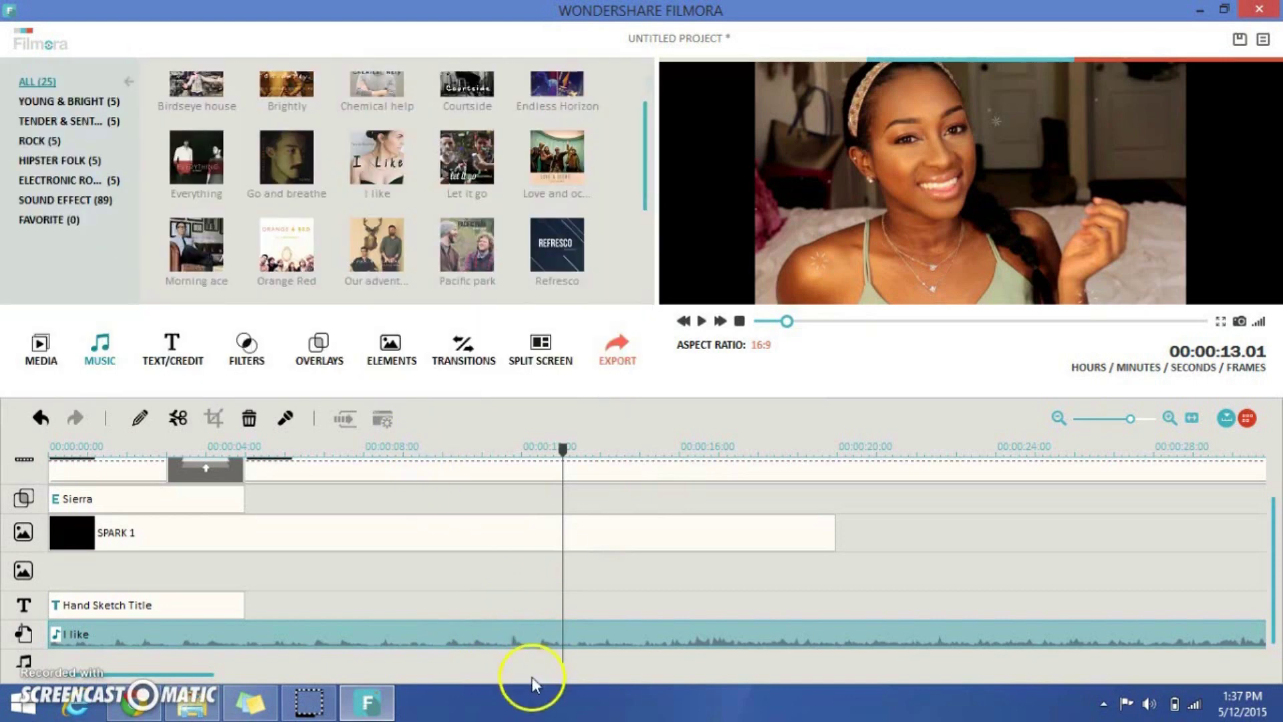
{"action": "double_click", "coordinate": [571, 629]}
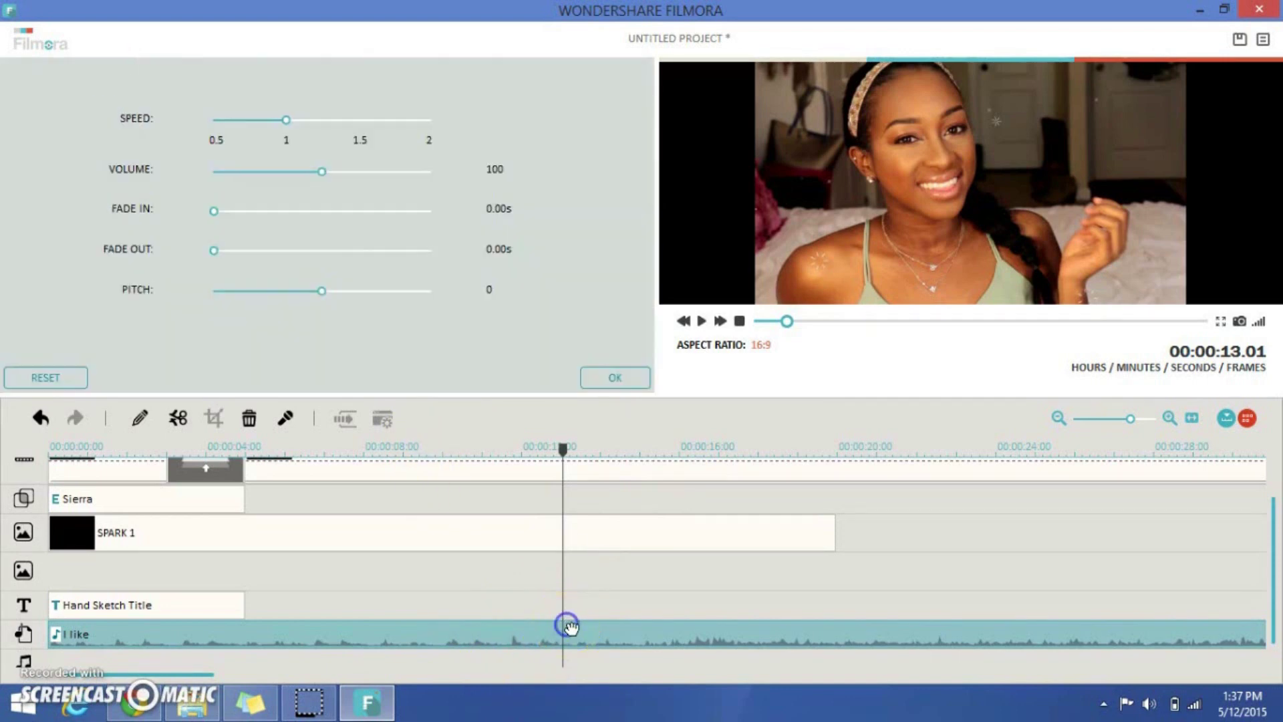
{"action": "left_click", "coordinate": [326, 173]}
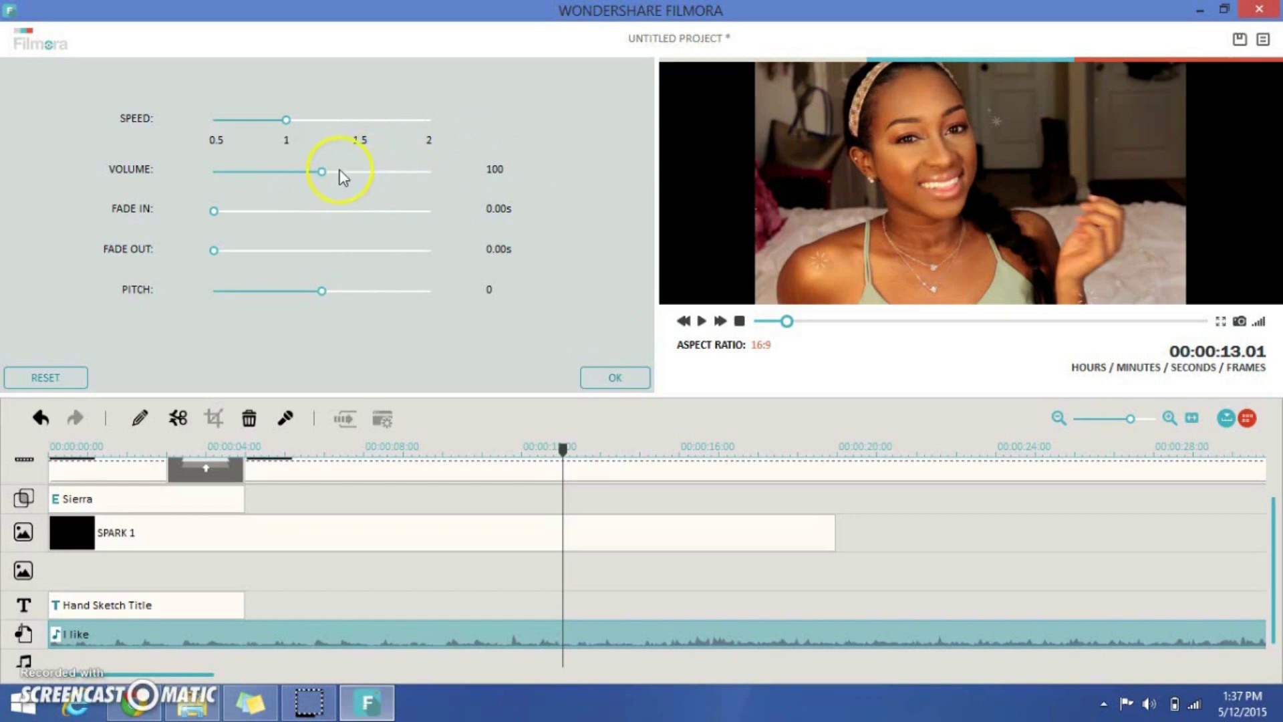
{"action": "left_click_drag", "start_coordinate": [327, 171], "coordinate": [215, 171]}
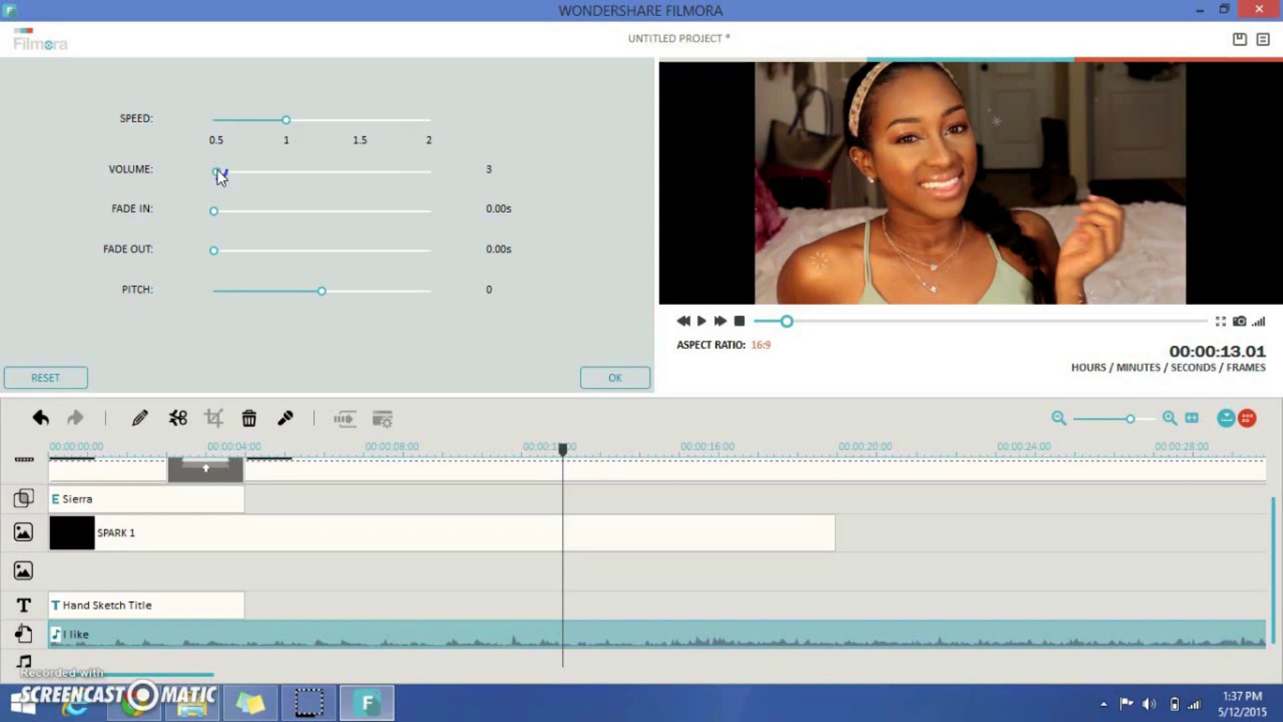
{"action": "left_click", "coordinate": [702, 321]}
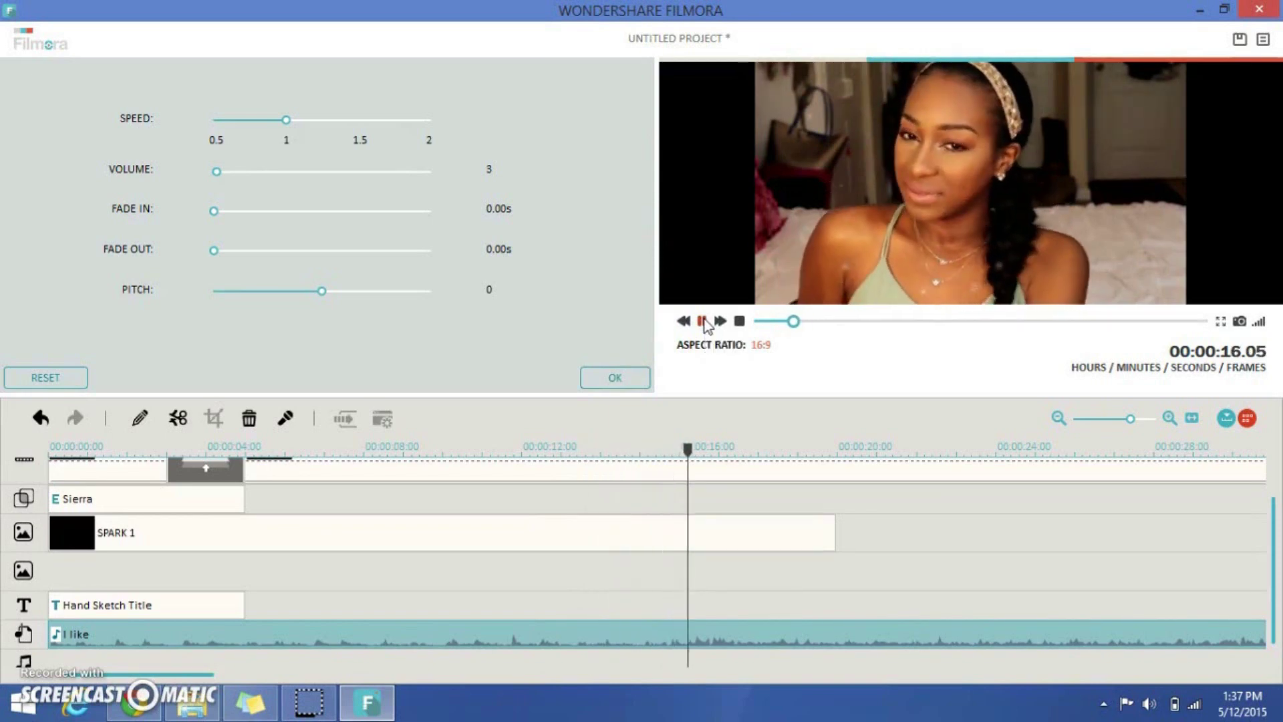
{"action": "left_click", "coordinate": [703, 322]}
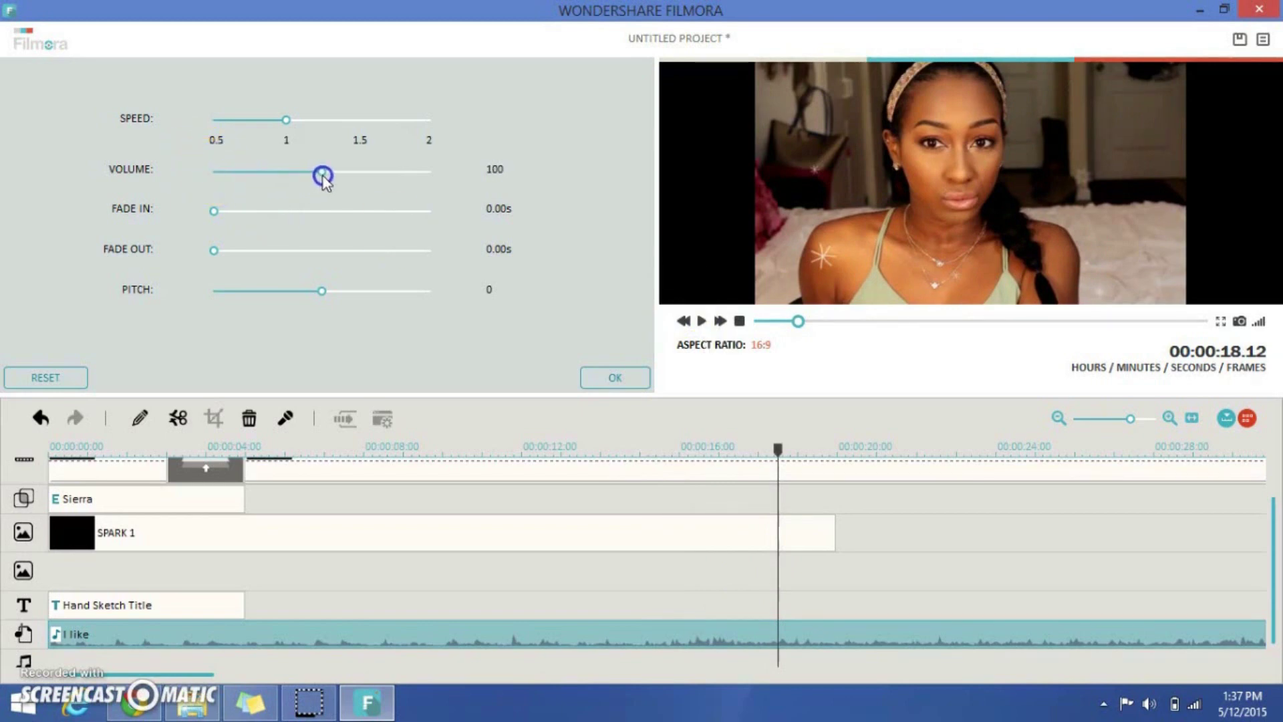
- Apply the music track's audio settings with the volume at 100 and play part of the video
{"action": "left_click", "coordinate": [615, 378]}
{"action": "left_click", "coordinate": [701, 322]}
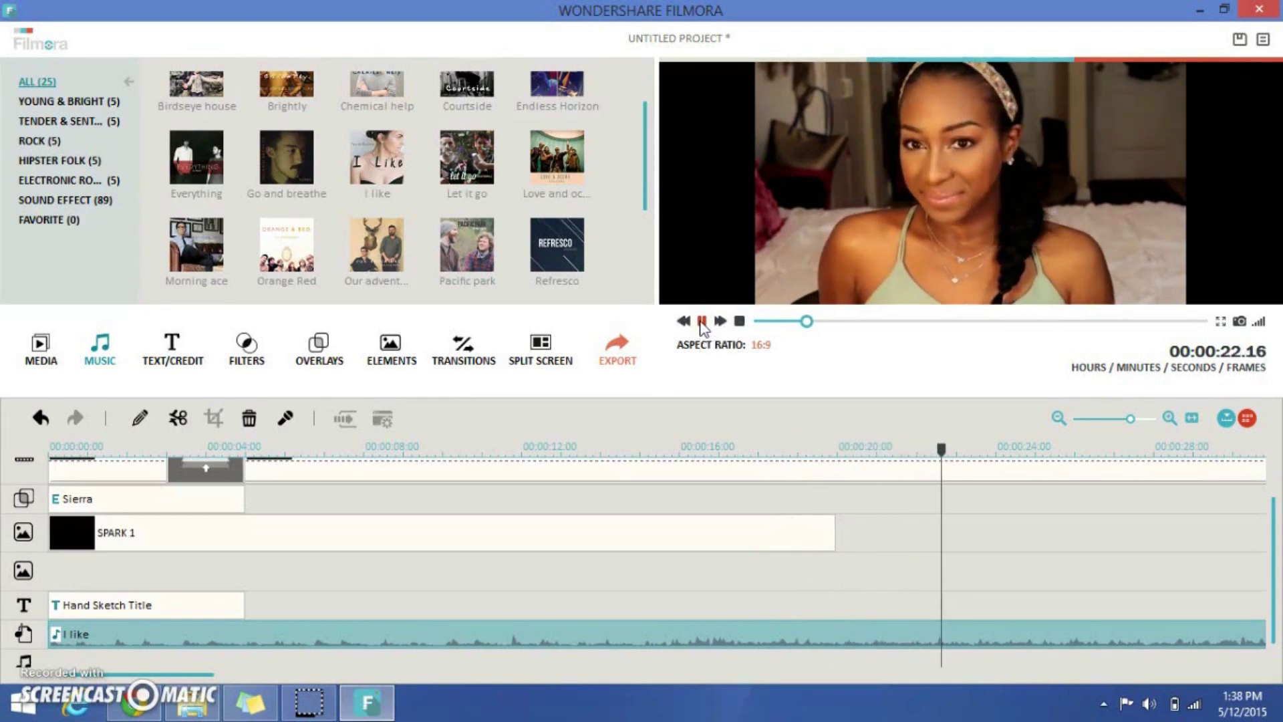
{"action": "left_click", "coordinate": [701, 322]}
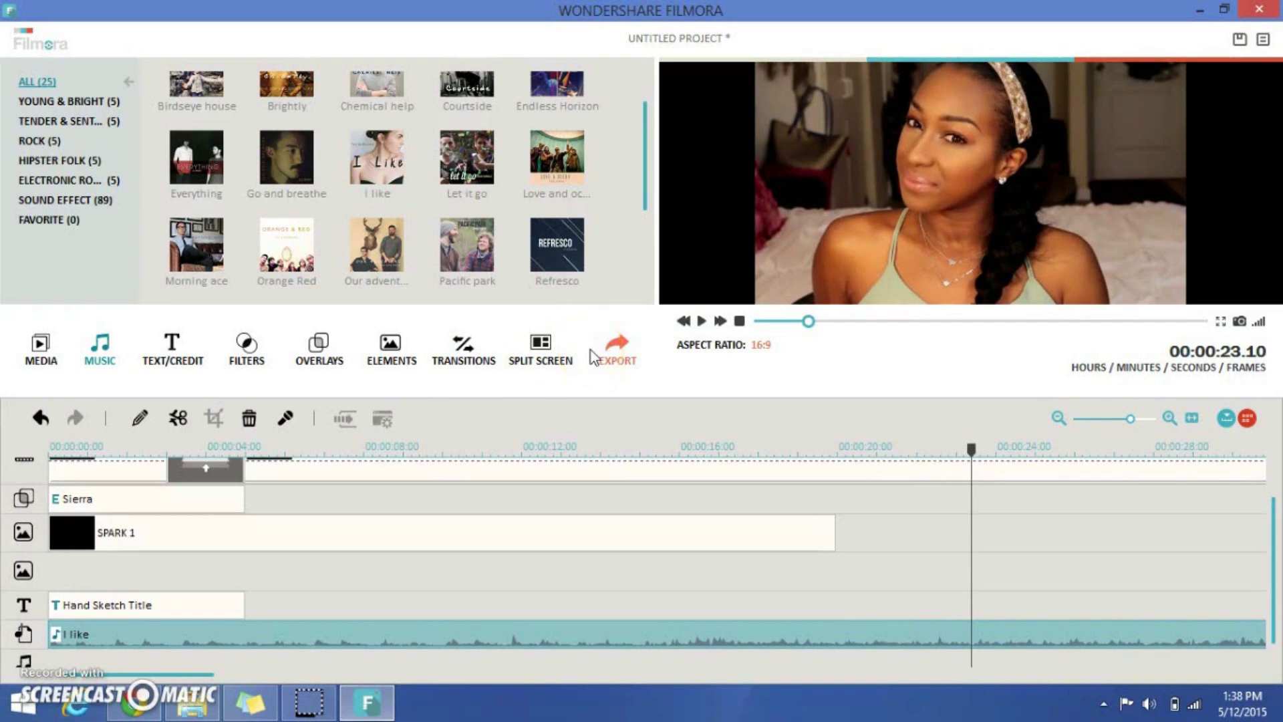
- Add the 2 Screen A split screen directly after the MVI_0178 clip and open it for editing
{"action": "left_click", "coordinate": [35, 354]}
{"action": "left_click", "coordinate": [540, 195]}
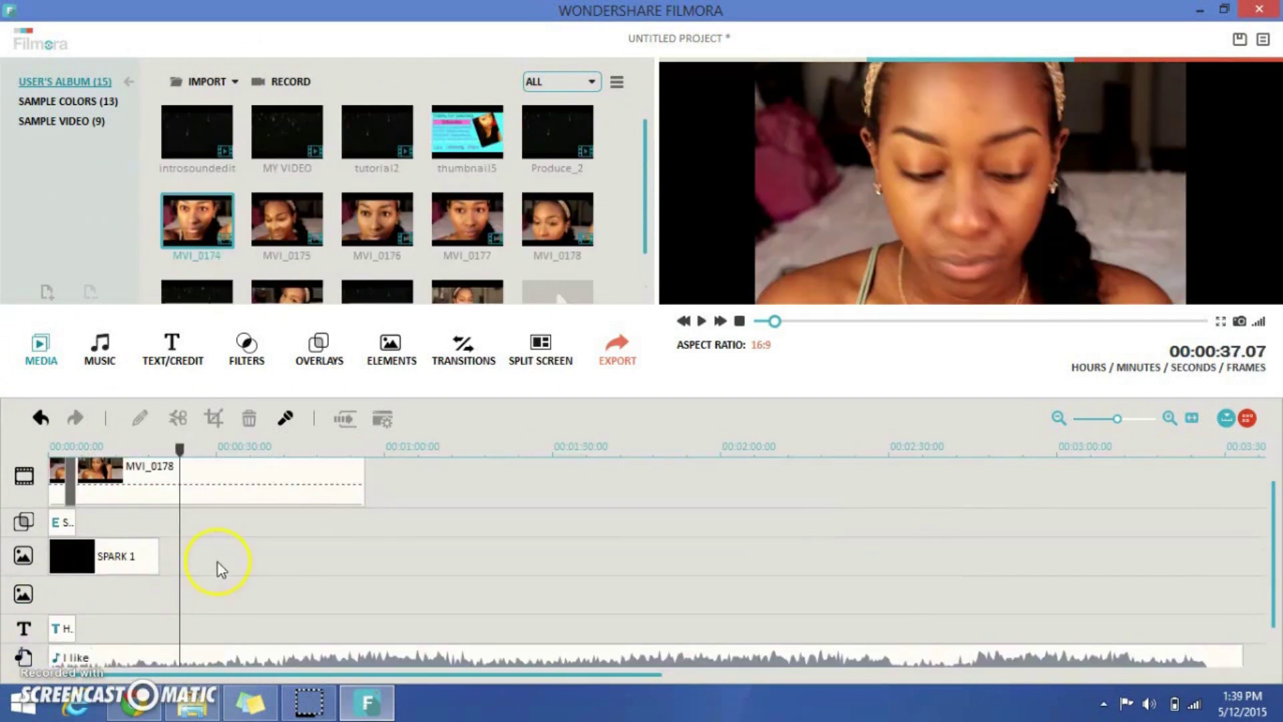
{"action": "left_click", "coordinate": [540, 344]}
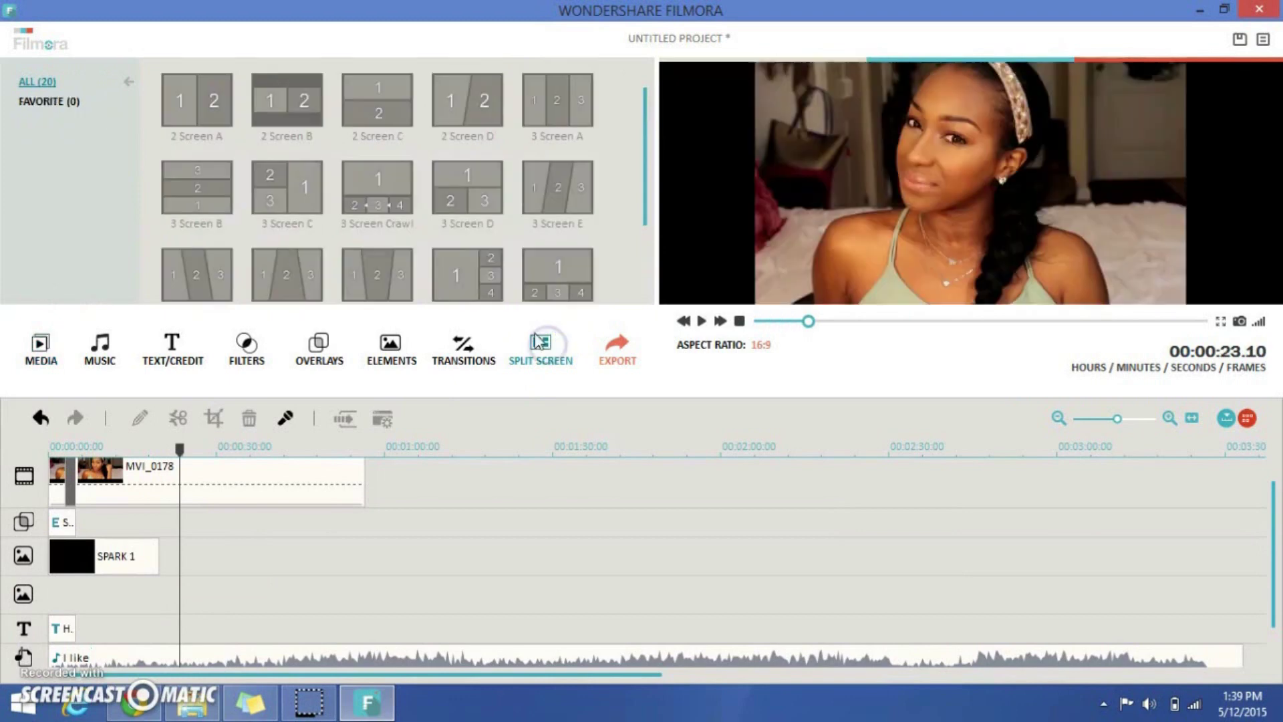
{"action": "left_click_drag", "start_coordinate": [166, 99], "coordinate": [435, 488]}
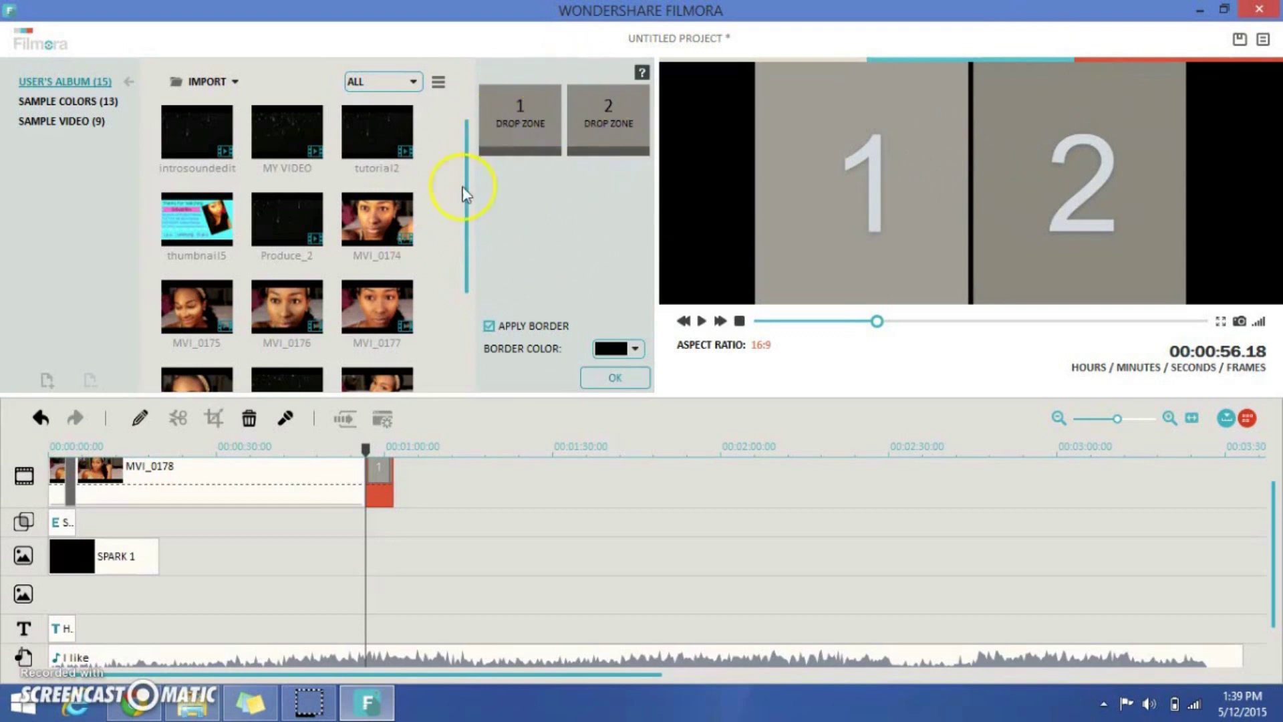
- Place the MVI_0174 clip in drop zone 1 of the split screen and adjust its start point
{"action": "left_click_drag", "start_coordinate": [467, 188], "coordinate": [501, 163]}
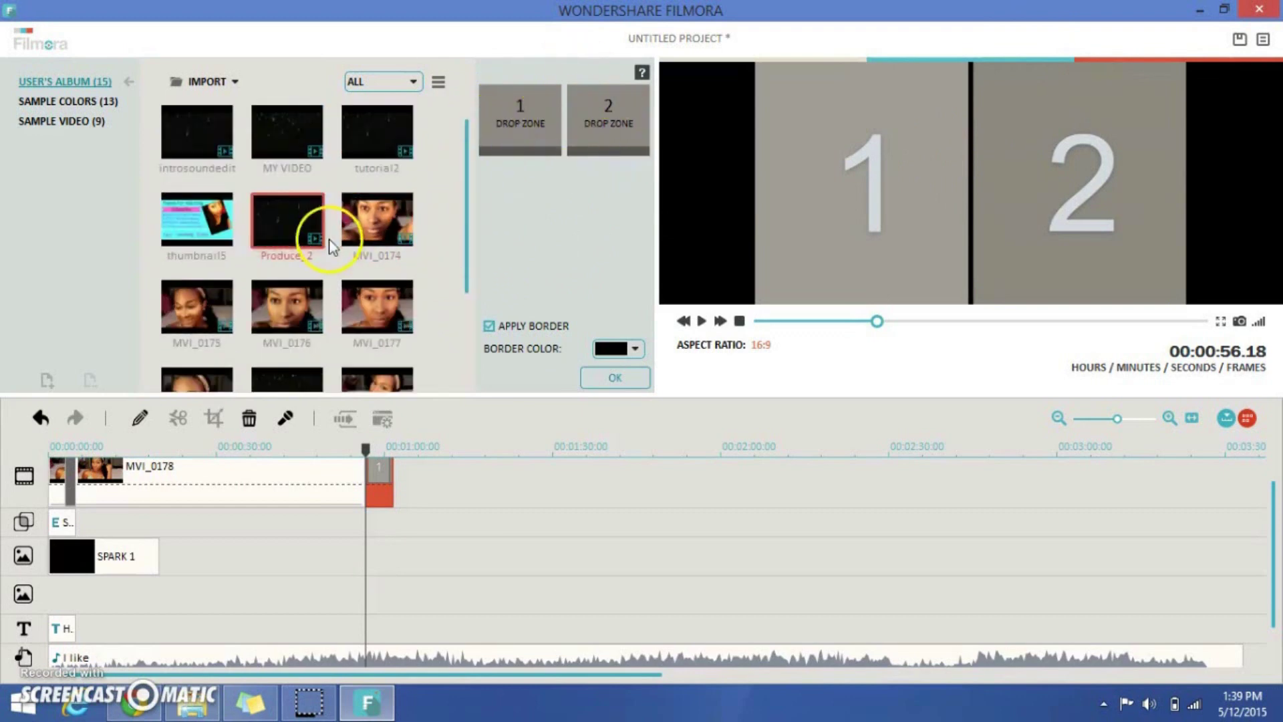
{"action": "left_click_drag", "start_coordinate": [467, 195], "coordinate": [465, 316]}
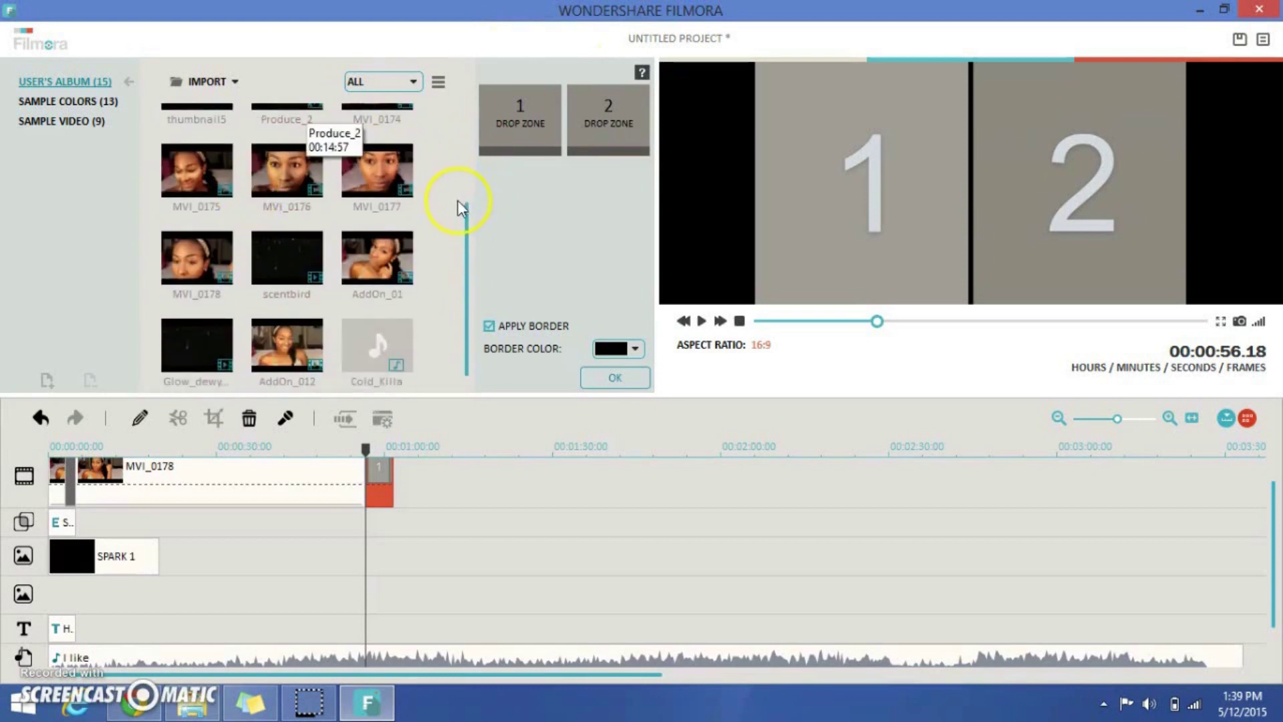
{"action": "left_click_drag", "start_coordinate": [465, 224], "coordinate": [461, 178]}
{"action": "left_click", "coordinate": [369, 147]}
{"action": "left_click_drag", "start_coordinate": [369, 147], "coordinate": [498, 138]}
{"action": "left_click_drag", "start_coordinate": [552, 106], "coordinate": [551, 105]}
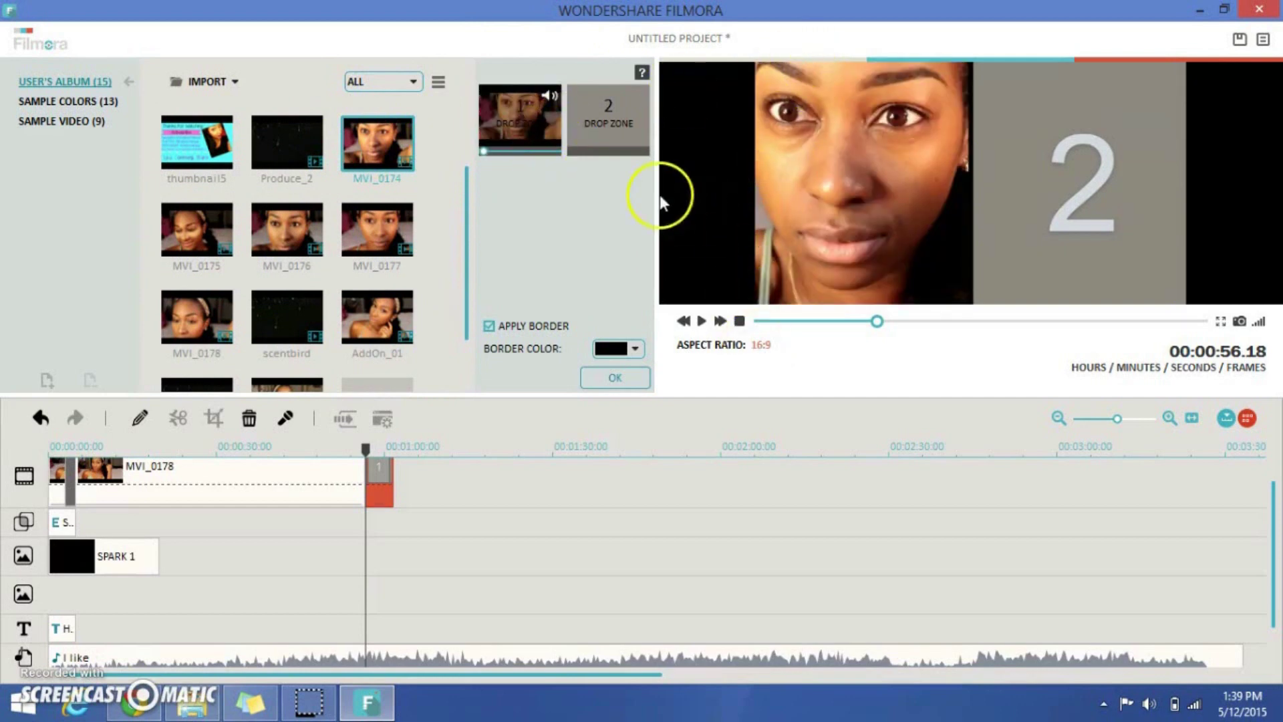
{"action": "mouse_move", "coordinate": [485, 154]}
{"action": "left_mouse_down"}
{"action": "mouse_move", "coordinate": [498, 154]}
{"action": "mouse_move", "coordinate": [483, 179]}
{"action": "left_mouse_up"}
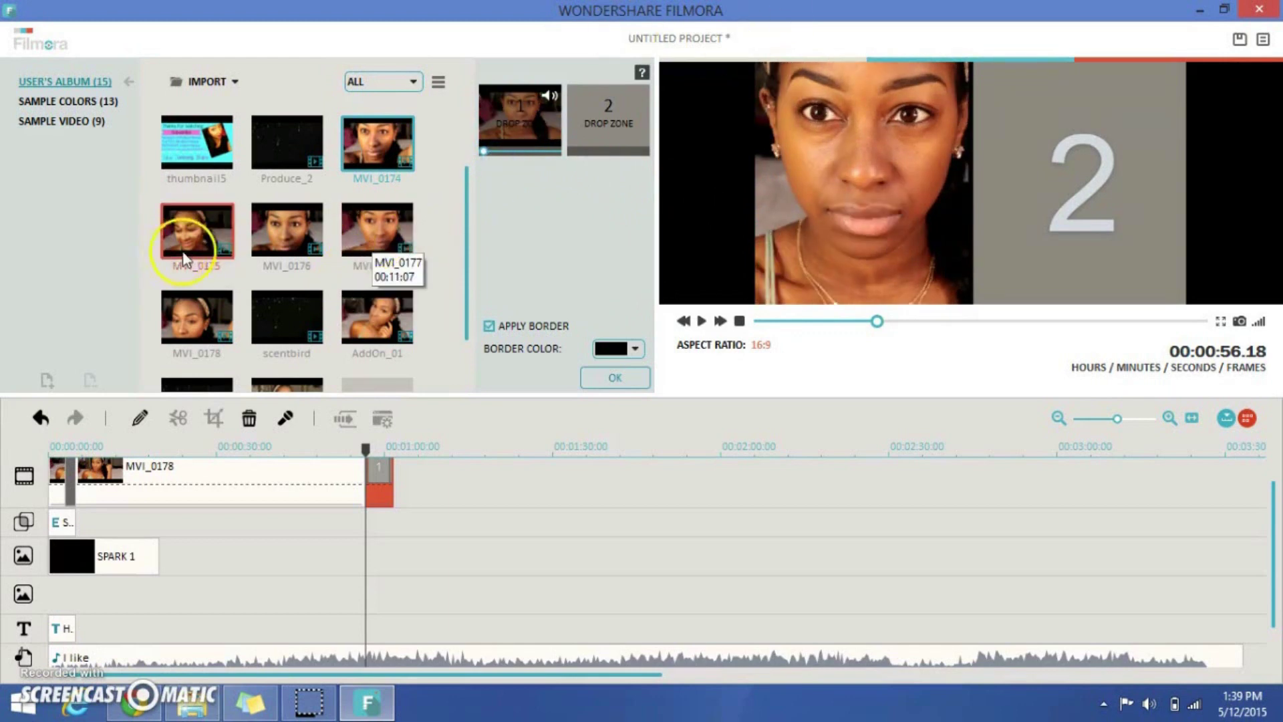
- Place the AddOn_01 clip in drop zone 2, mute both drop zones, preview the split screen and apply it
{"action": "left_click_drag", "start_coordinate": [393, 312], "coordinate": [457, 280]}
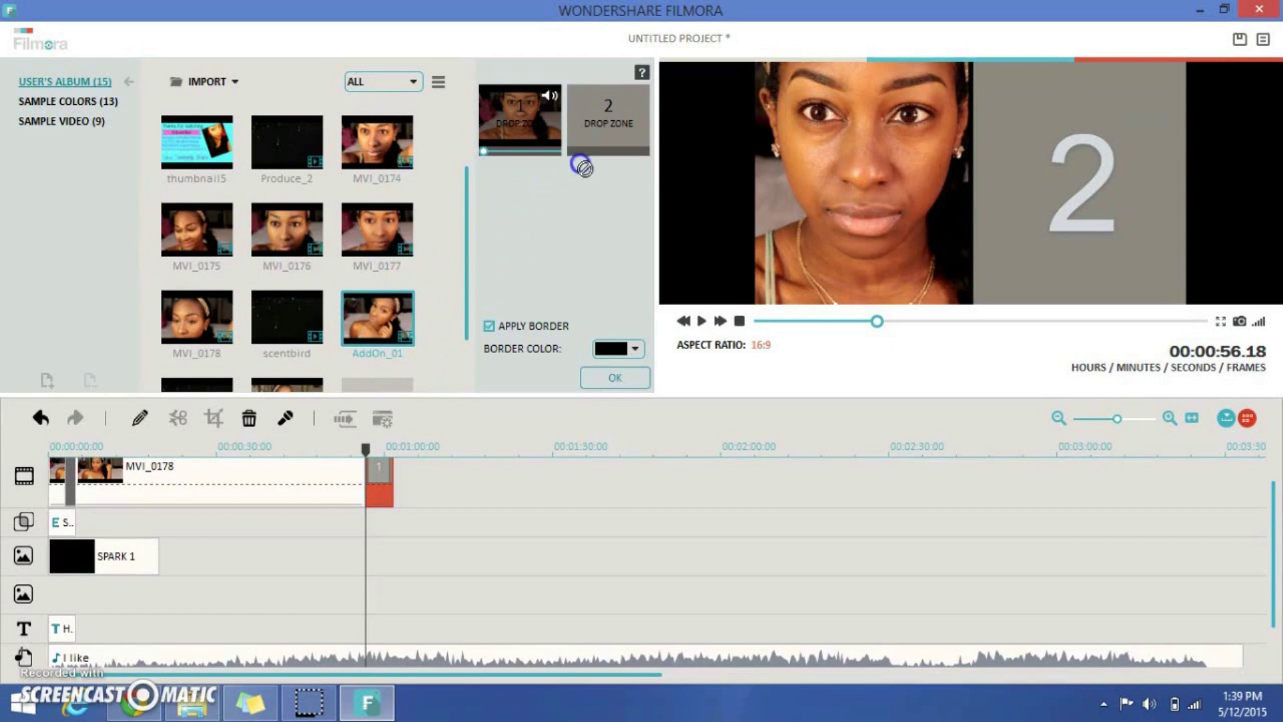
{"action": "left_click_drag", "start_coordinate": [614, 109], "coordinate": [449, 277]}
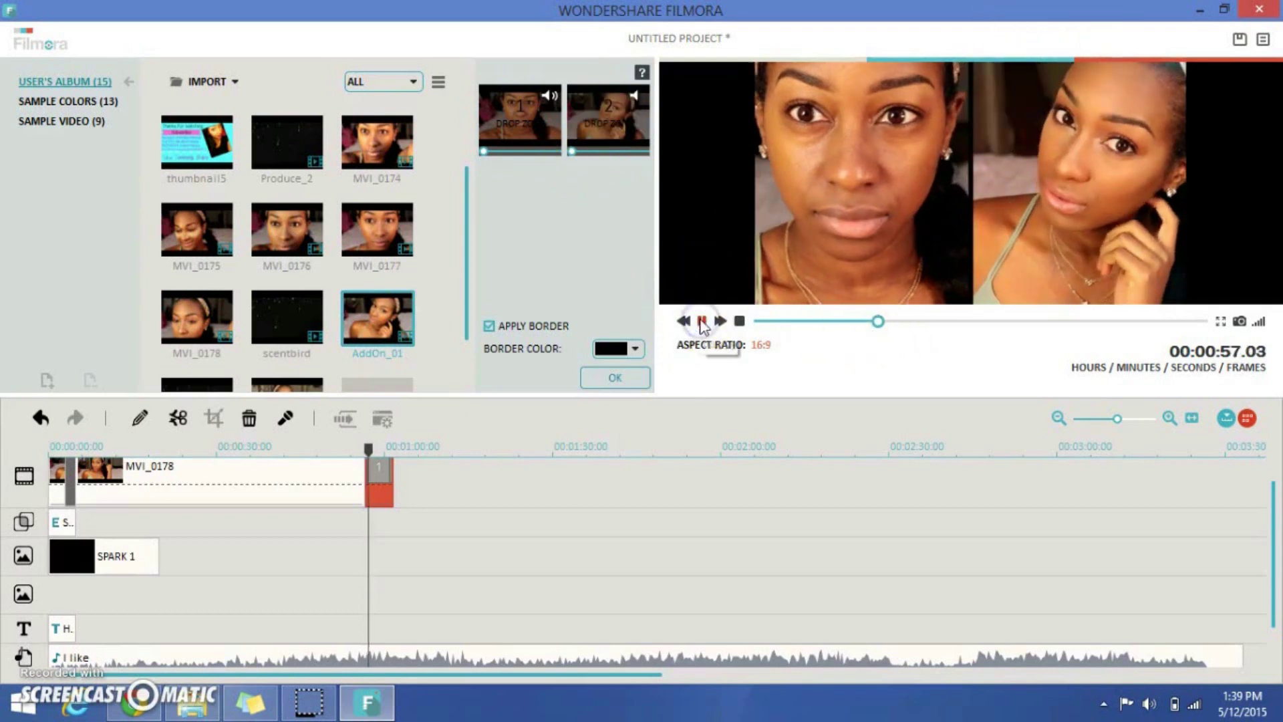
{"action": "left_click", "coordinate": [701, 322]}
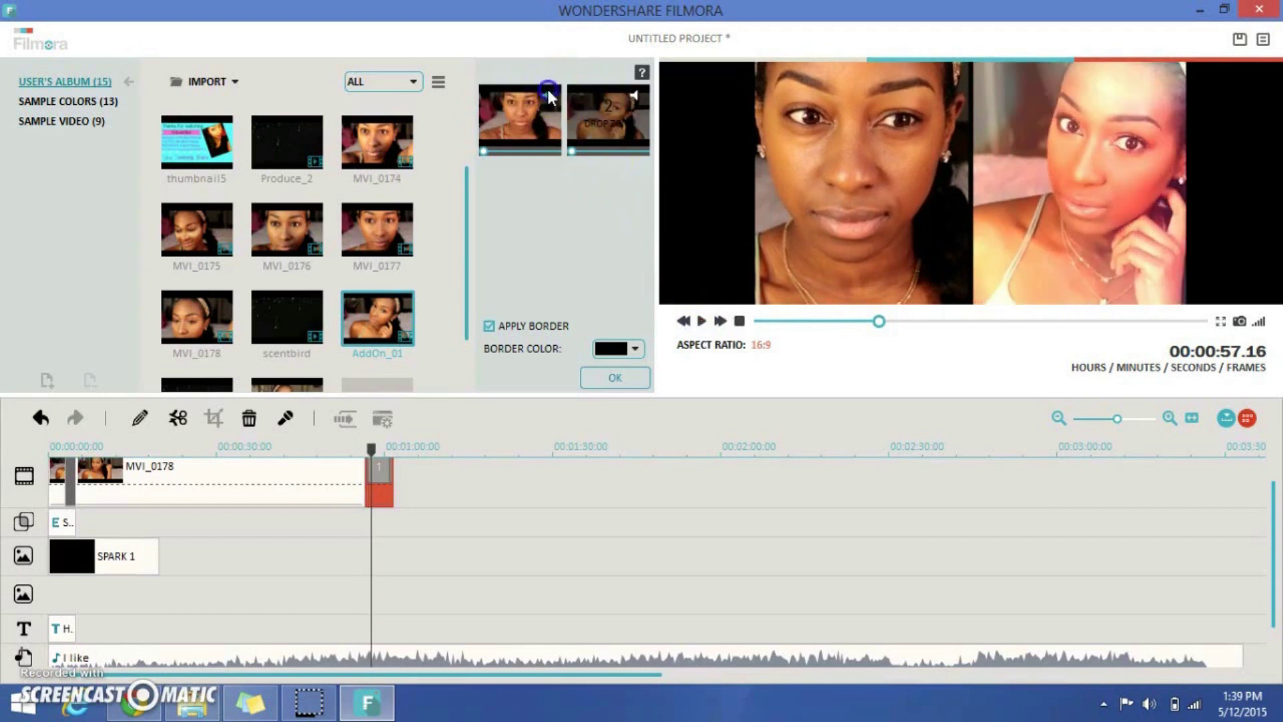
{"action": "left_click", "coordinate": [702, 321]}
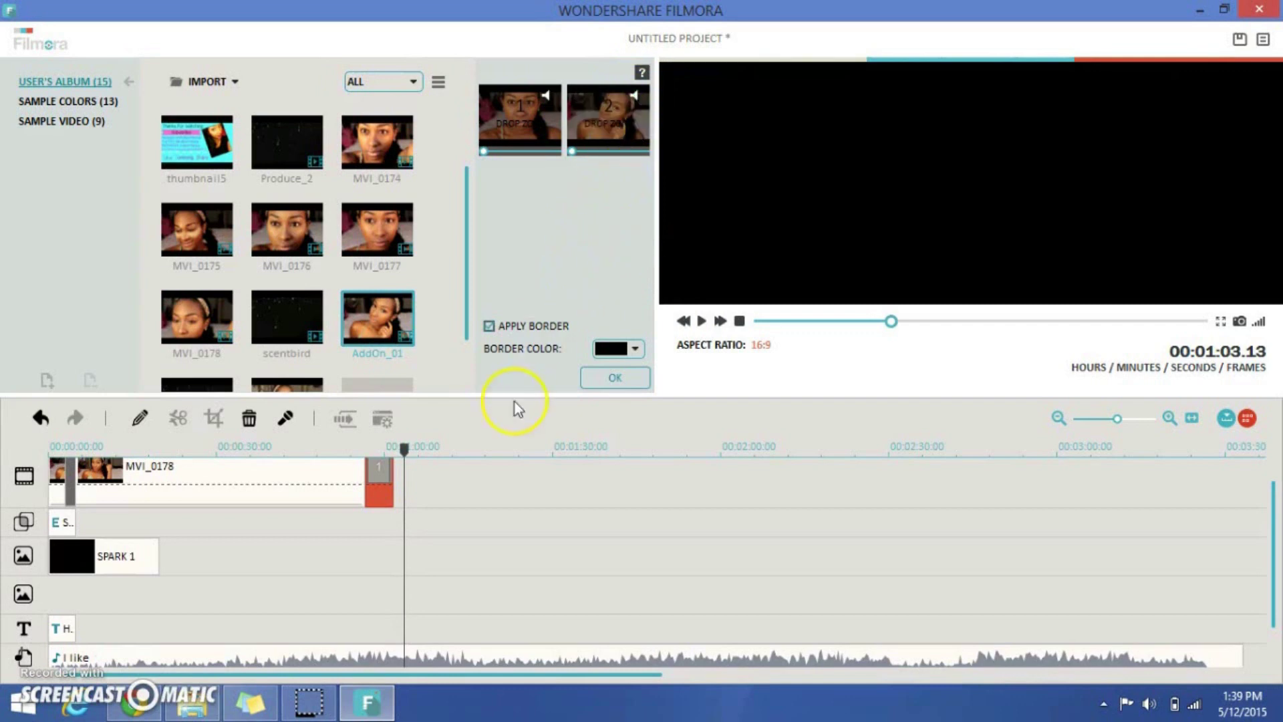
{"action": "left_click", "coordinate": [614, 378]}
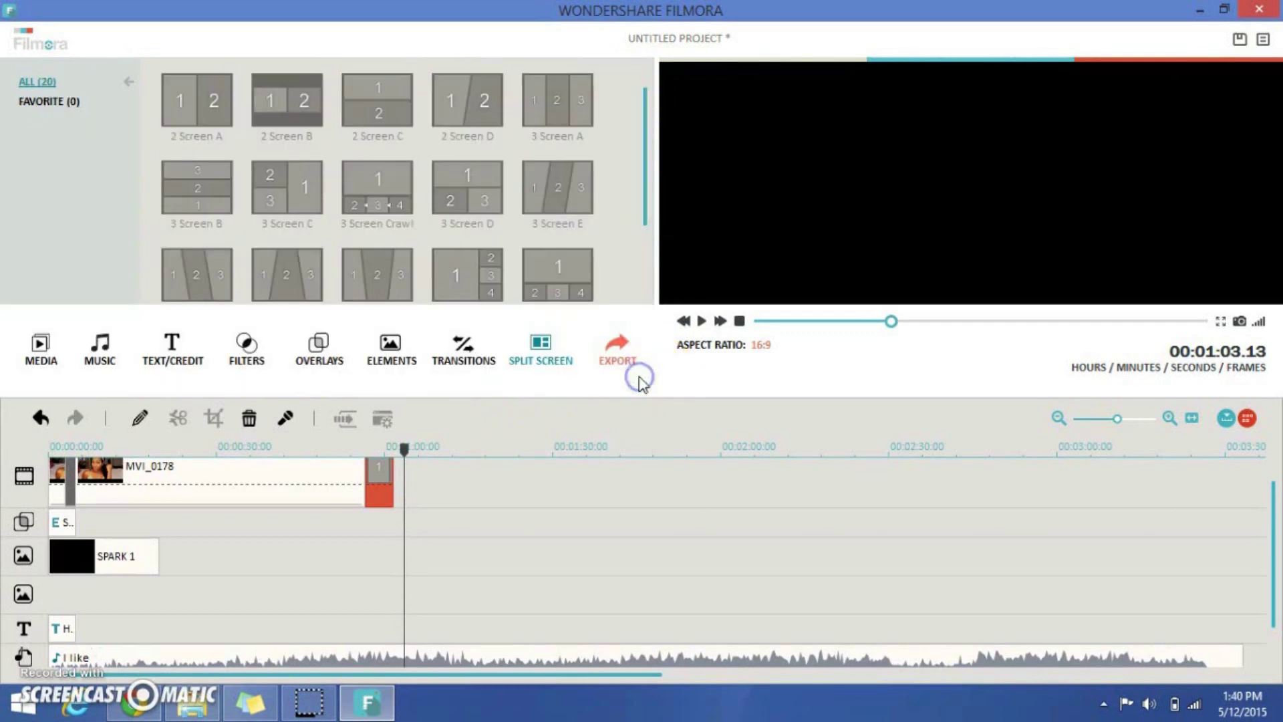
- Preview the finished split screen on the timeline and move it to the very beginning of the video track
{"action": "left_click_drag", "start_coordinate": [403, 449], "coordinate": [366, 452]}
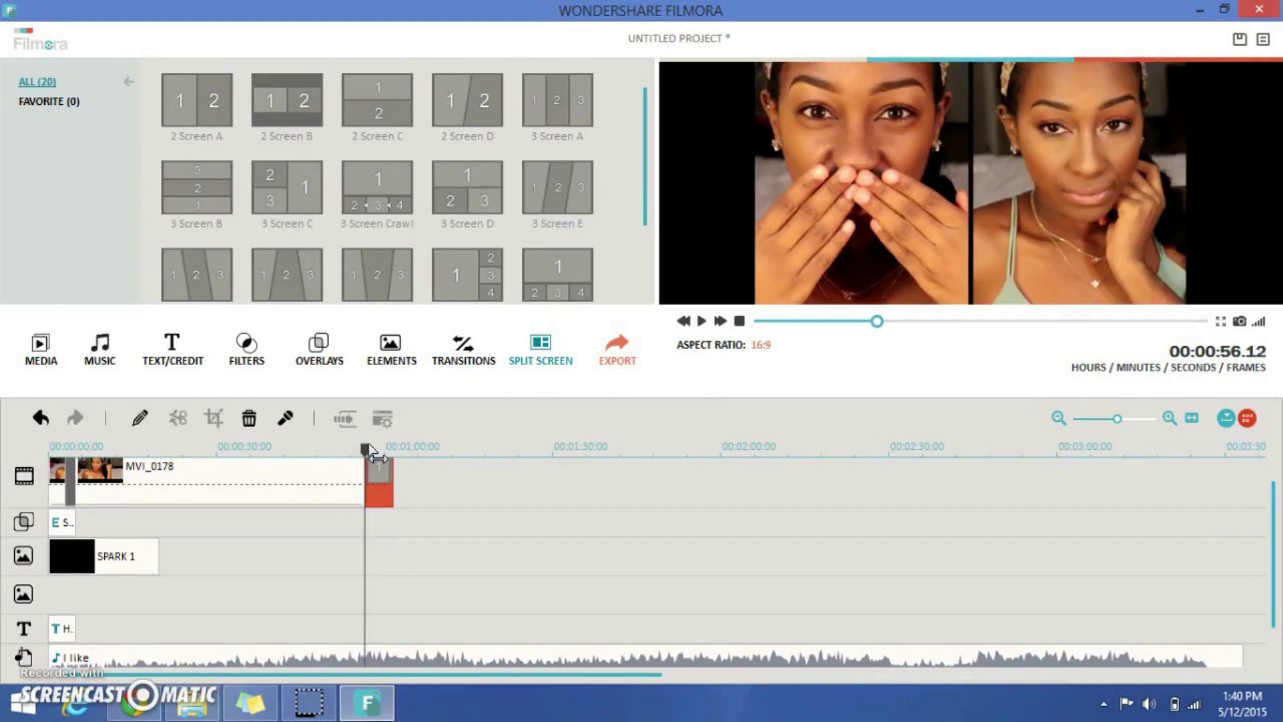
{"action": "left_click", "coordinate": [377, 473]}
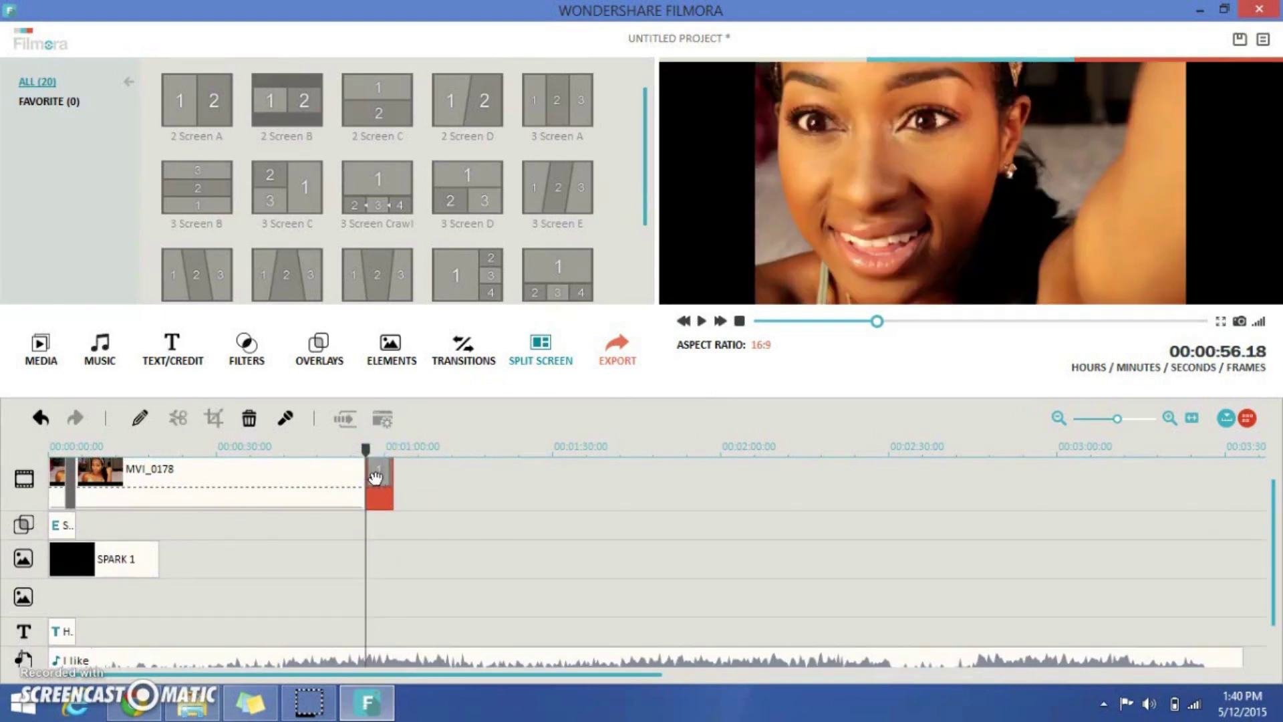
{"action": "left_click_drag", "start_coordinate": [376, 477], "coordinate": [15, 502]}
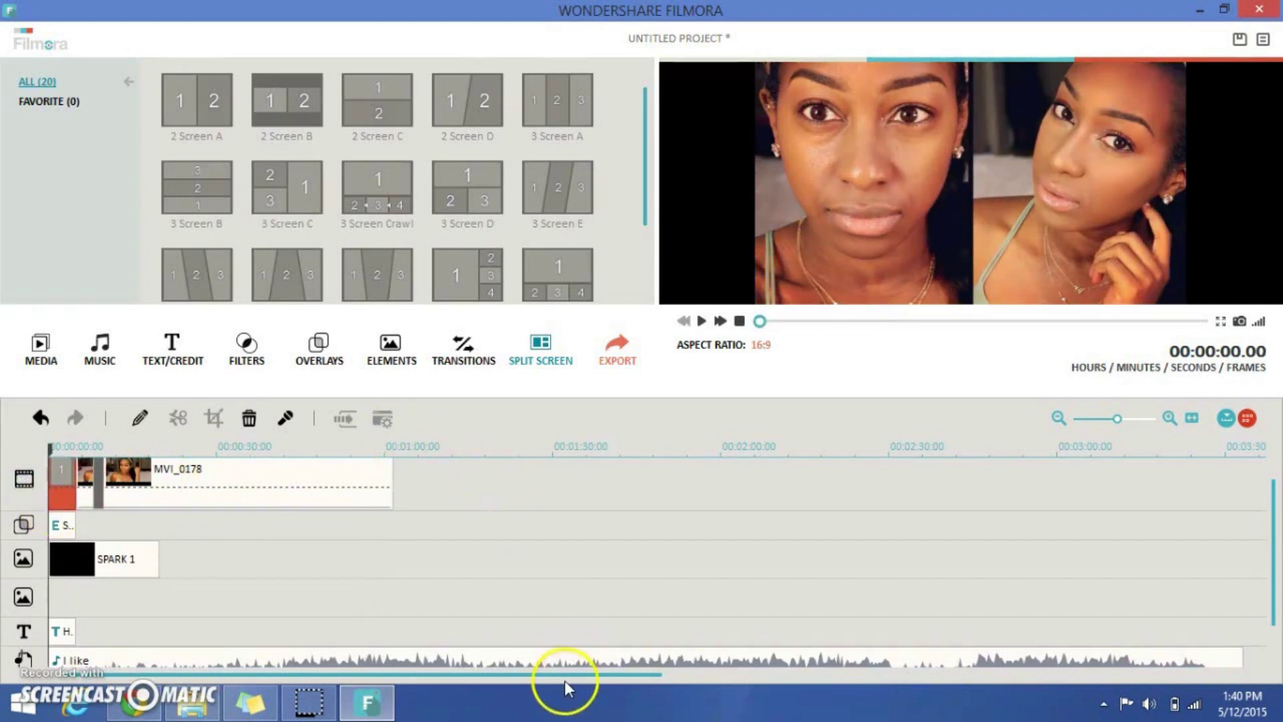
- Shift the Sierra filter, SPARK 1 element and Hand Sketch Title to start at 5 seconds, where the split screen ends
{"action": "left_click", "coordinate": [502, 682]}
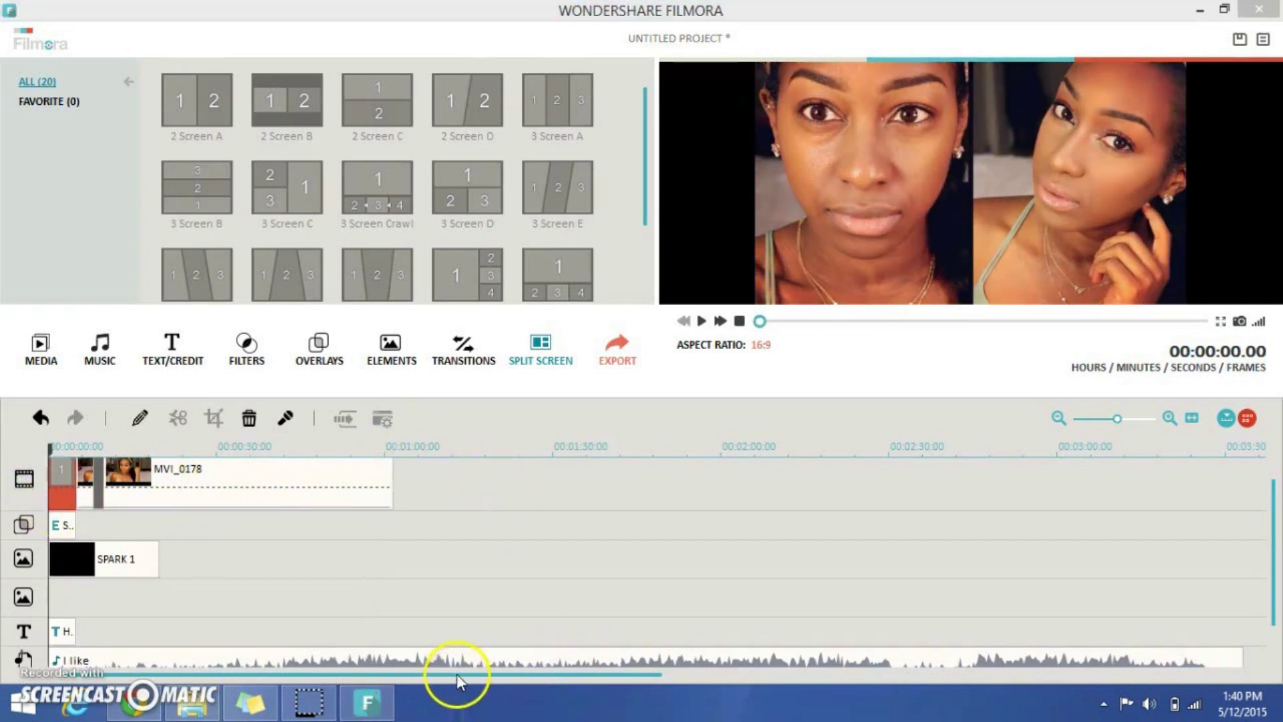
{"action": "left_click_drag", "start_coordinate": [1125, 415], "coordinate": [1133, 423]}
{"action": "left_click_drag", "start_coordinate": [249, 528], "coordinate": [546, 536]}
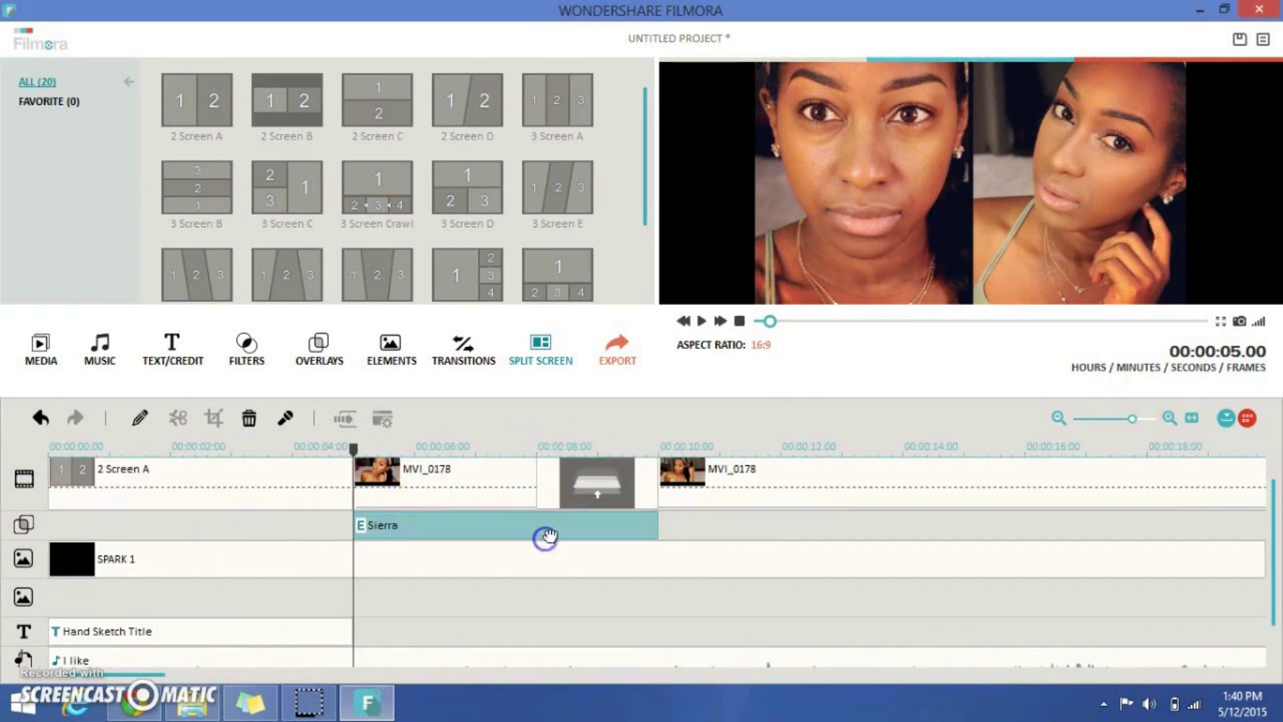
{"action": "left_click_drag", "start_coordinate": [423, 561], "coordinate": [727, 548]}
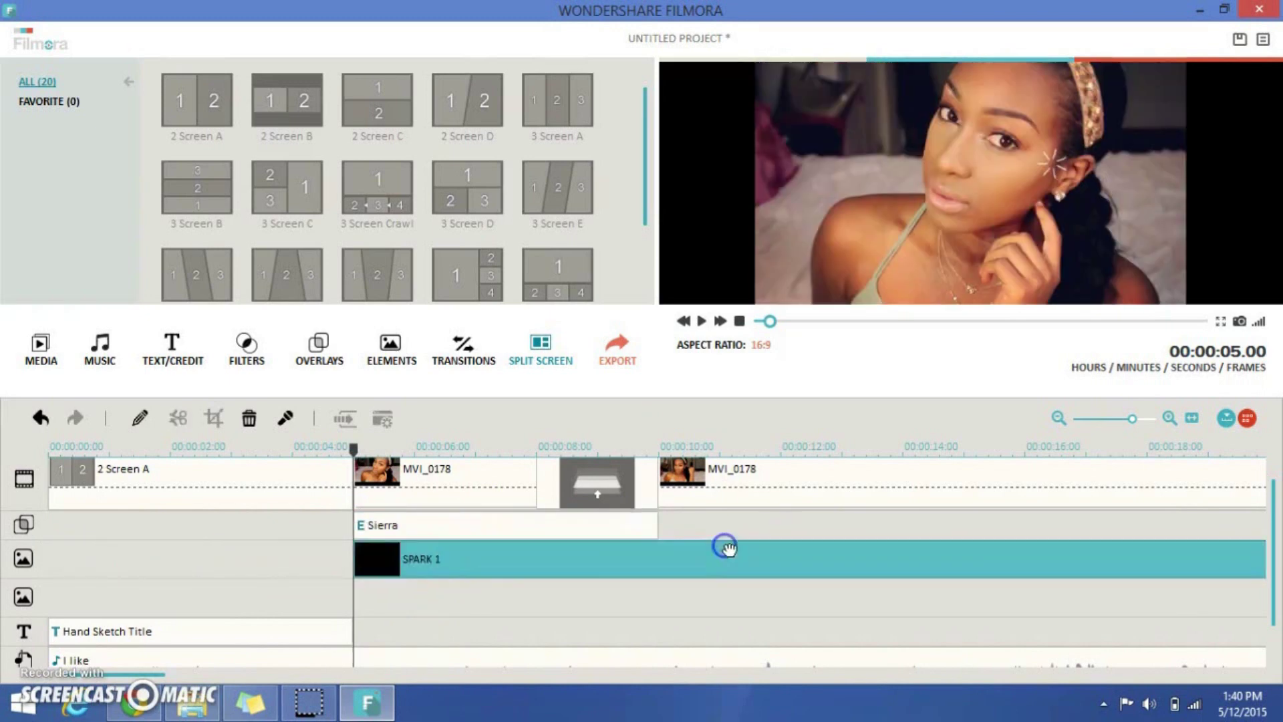
{"action": "mouse_move", "coordinate": [278, 628]}
{"action": "left_mouse_down"}
{"action": "mouse_move", "coordinate": [523, 635]}
{"action": "mouse_move", "coordinate": [604, 608]}
{"action": "mouse_move", "coordinate": [578, 613]}
{"action": "left_mouse_up"}
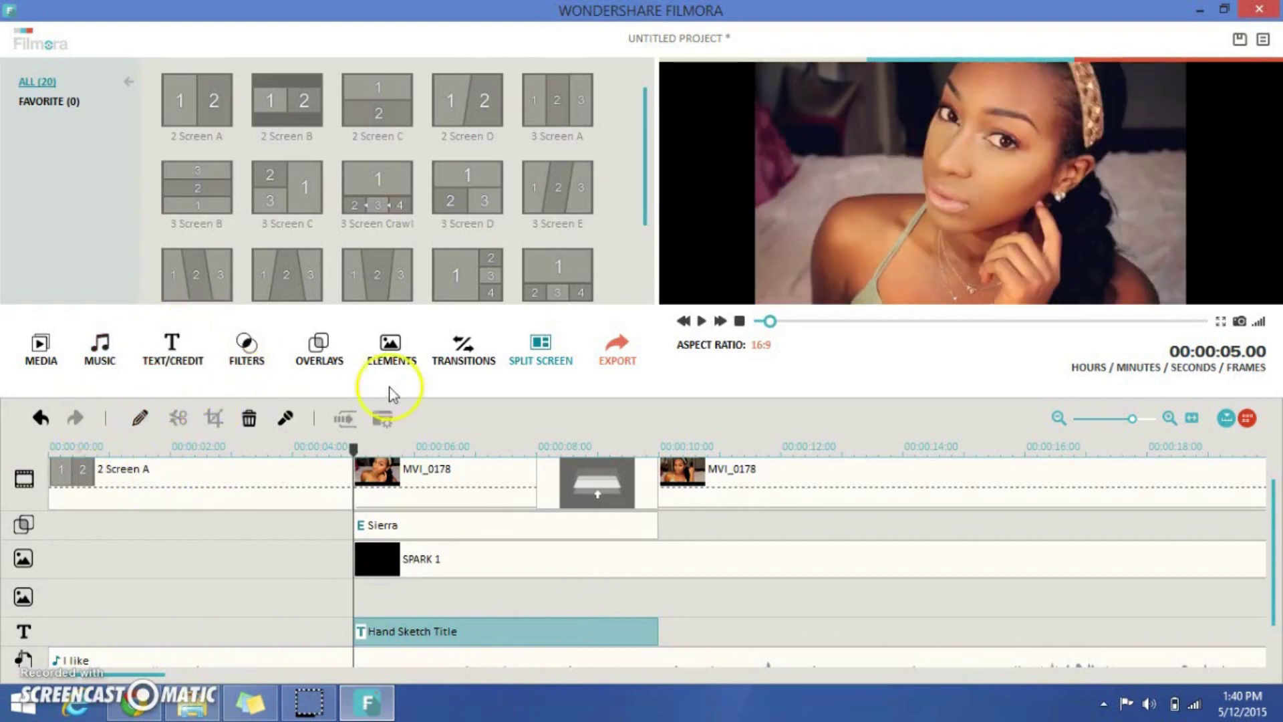
- Play the video from the beginning through the split screen, title, filter and transition
{"action": "left_click_drag", "start_coordinate": [354, 449], "coordinate": [51, 449]}
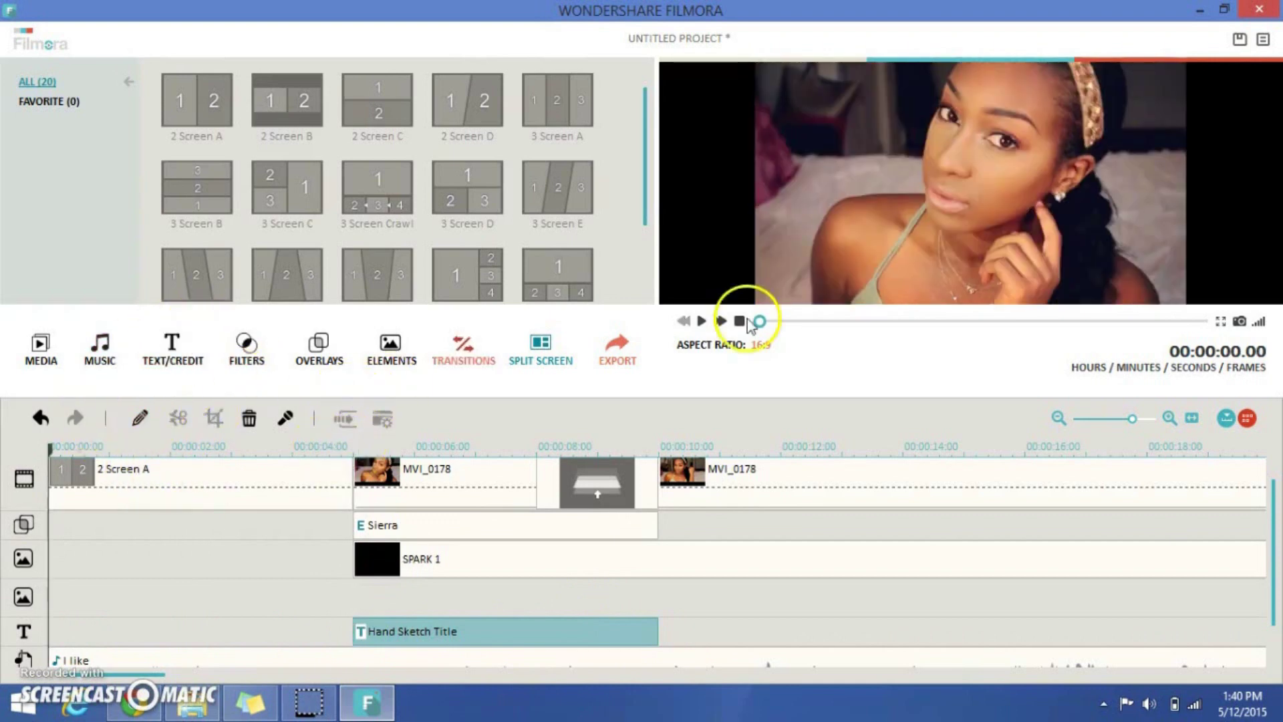
{"action": "left_click", "coordinate": [699, 322]}
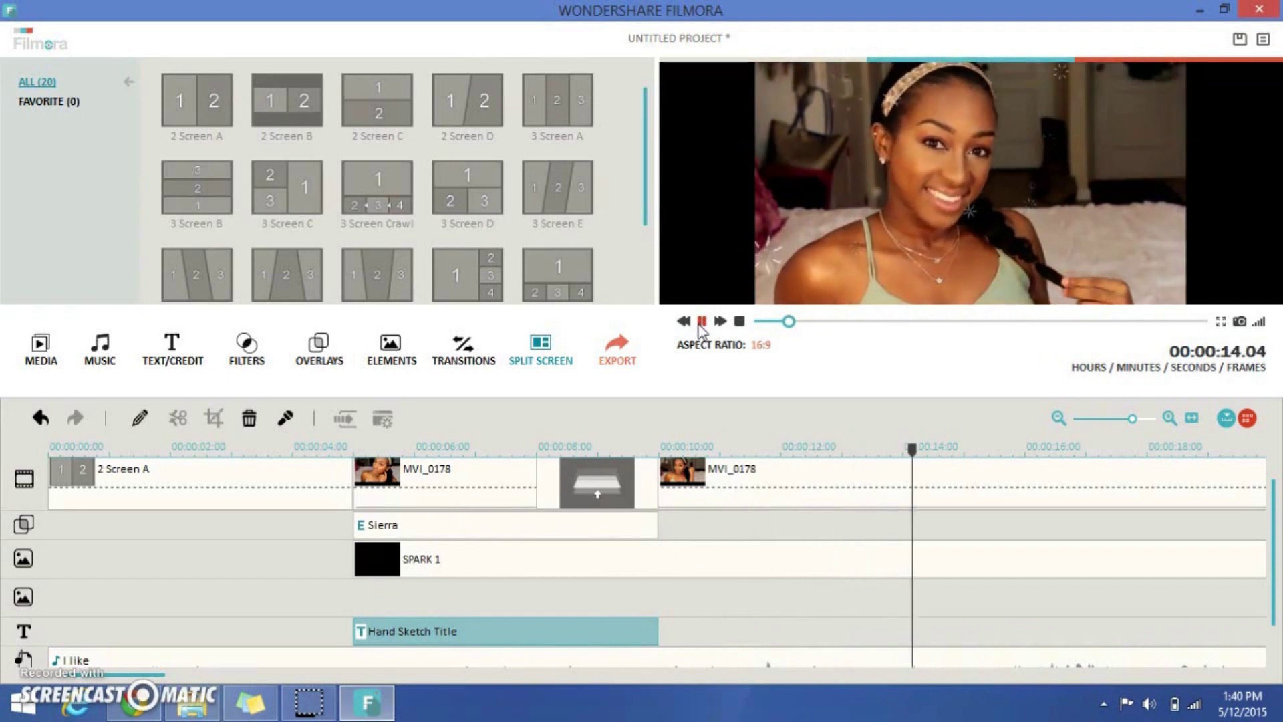
{"action": "left_click", "coordinate": [700, 323]}
- Look through the export options for file formats, devices and YouTube upload, and close them without signing in or exporting
{"action": "left_click", "coordinate": [618, 354]}
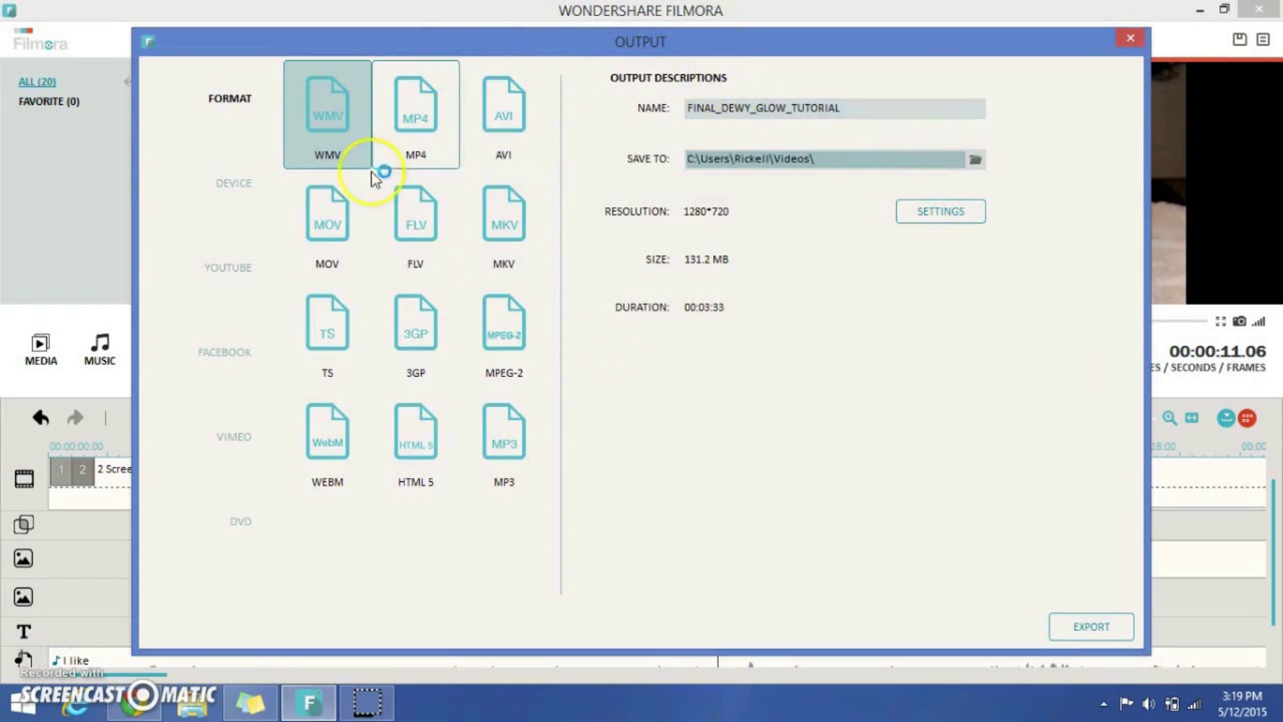
{"action": "left_click", "coordinate": [233, 202]}
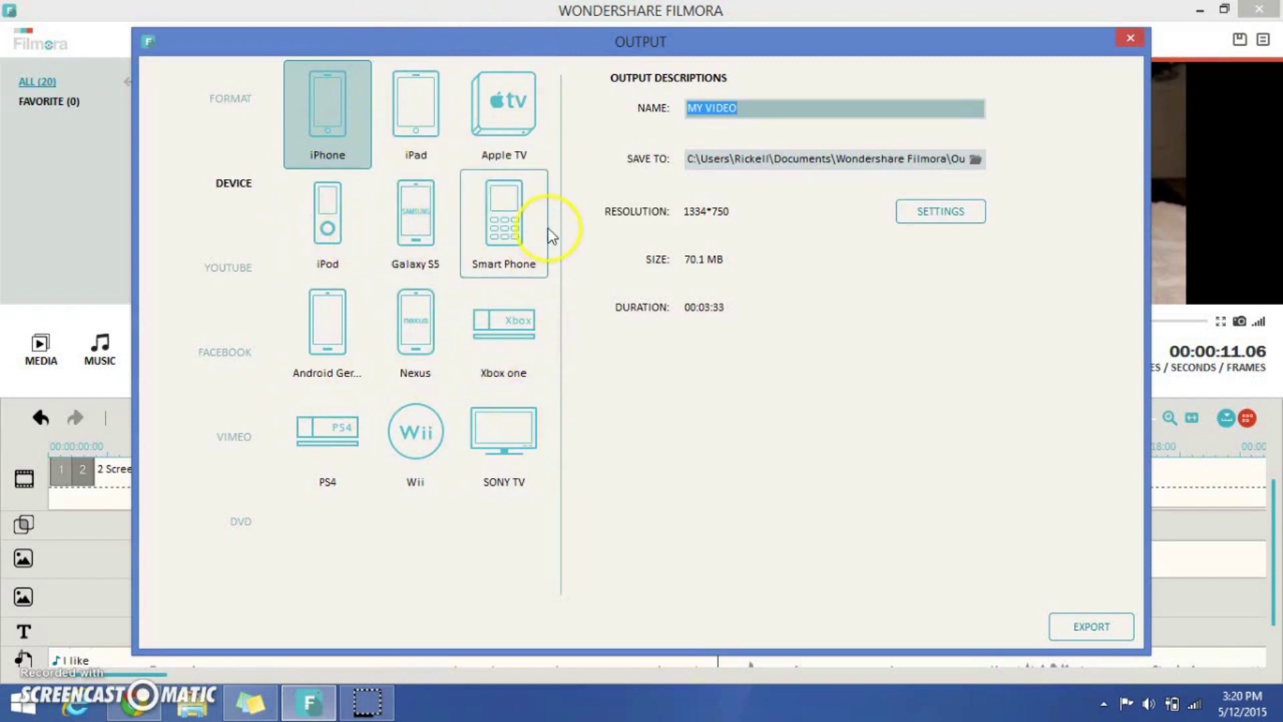
{"action": "left_click", "coordinate": [267, 284]}
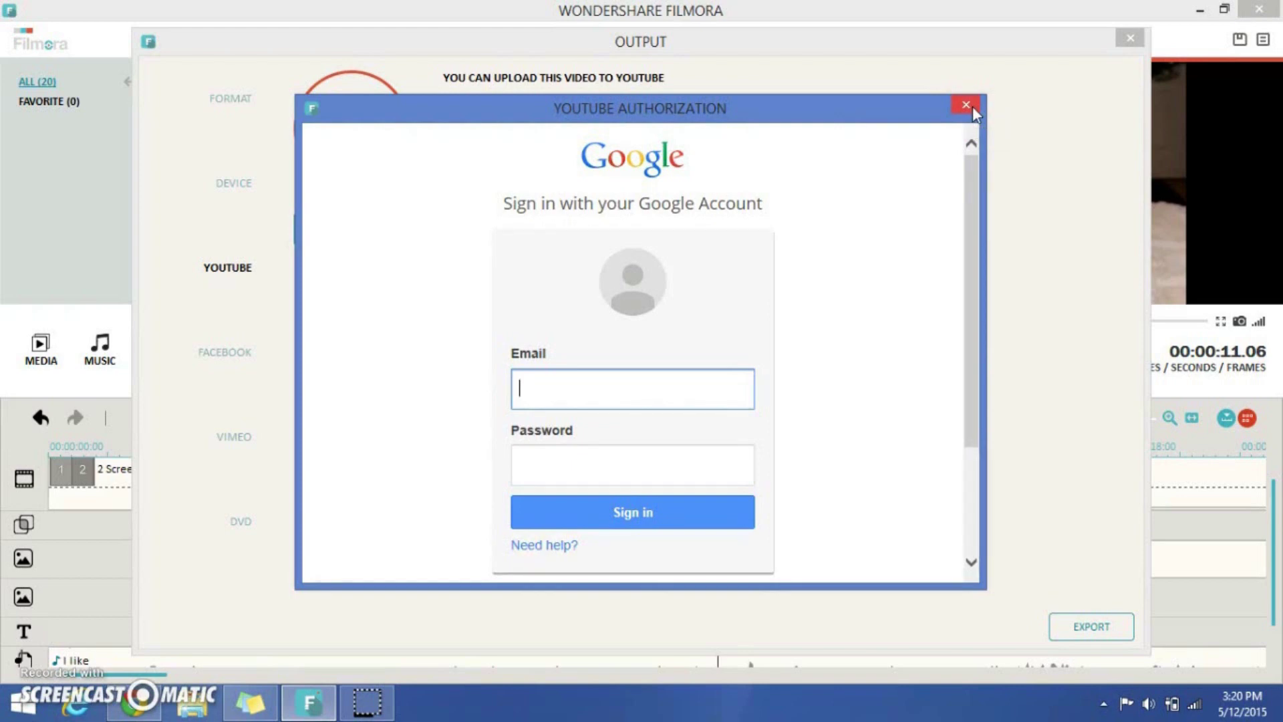
{"action": "left_click", "coordinate": [967, 106]}
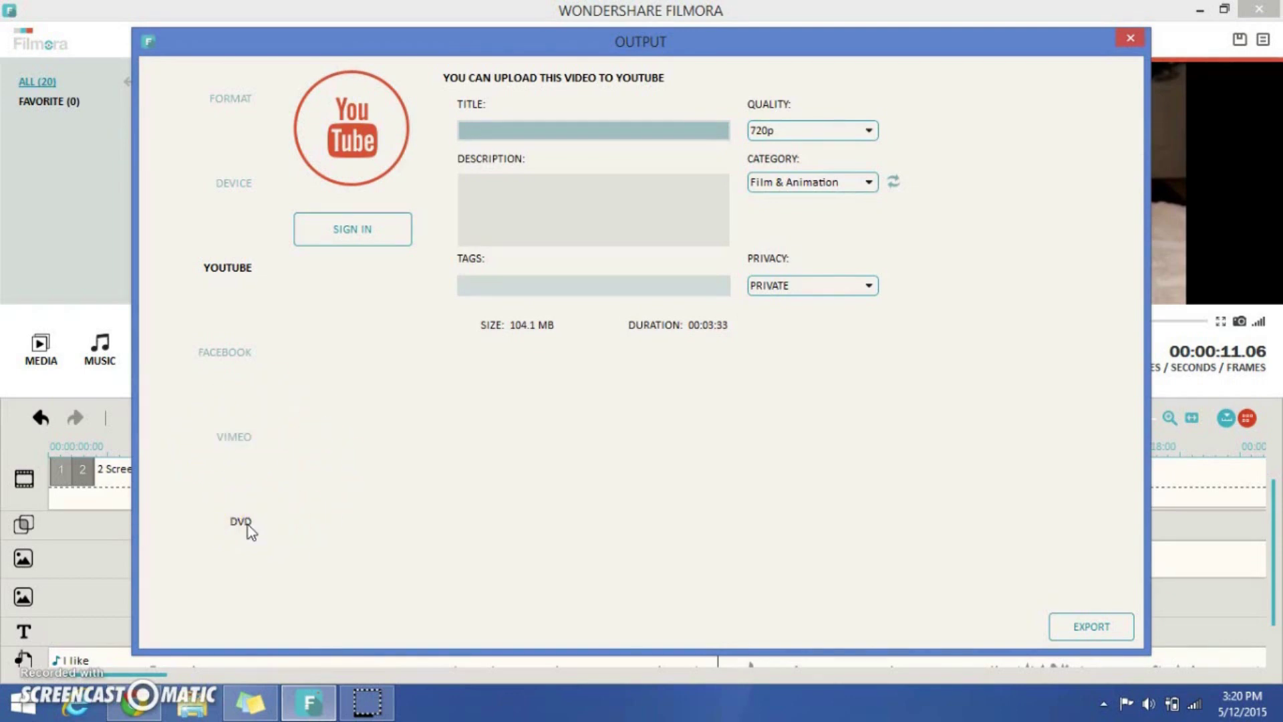
{"action": "left_click", "coordinate": [1131, 38]}
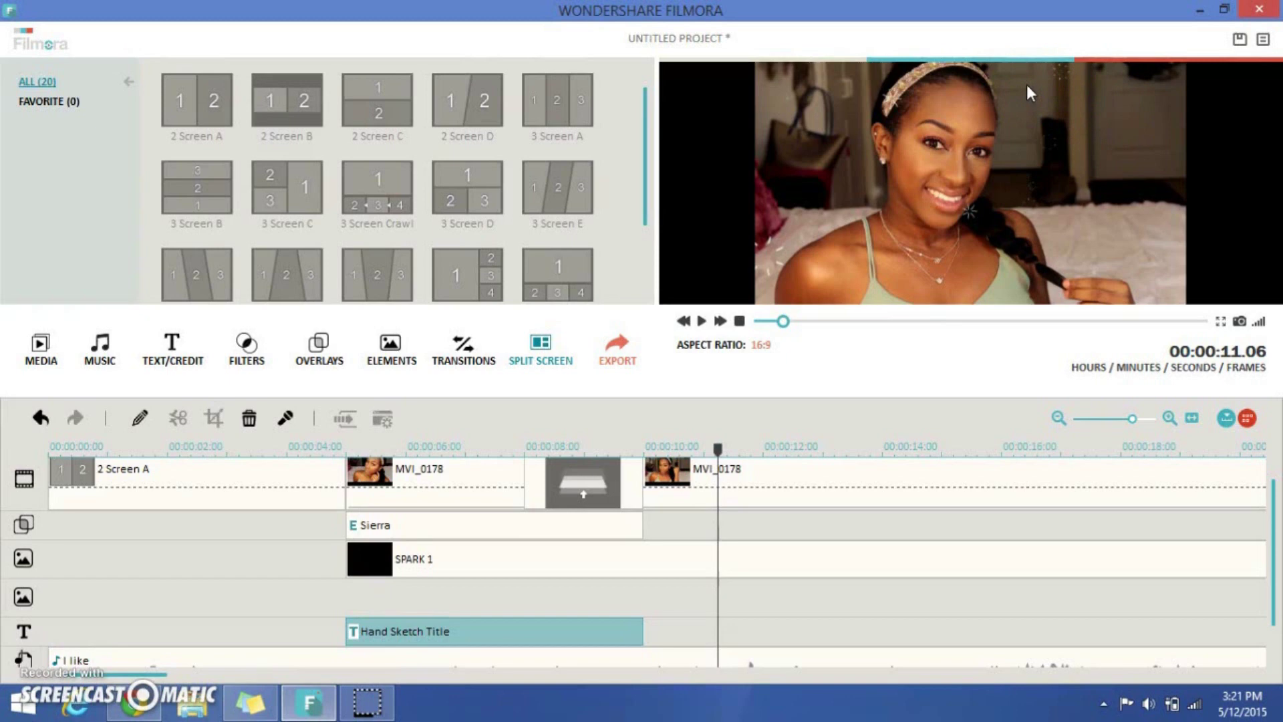
{"action": "left_click", "coordinate": [1025, 51]}
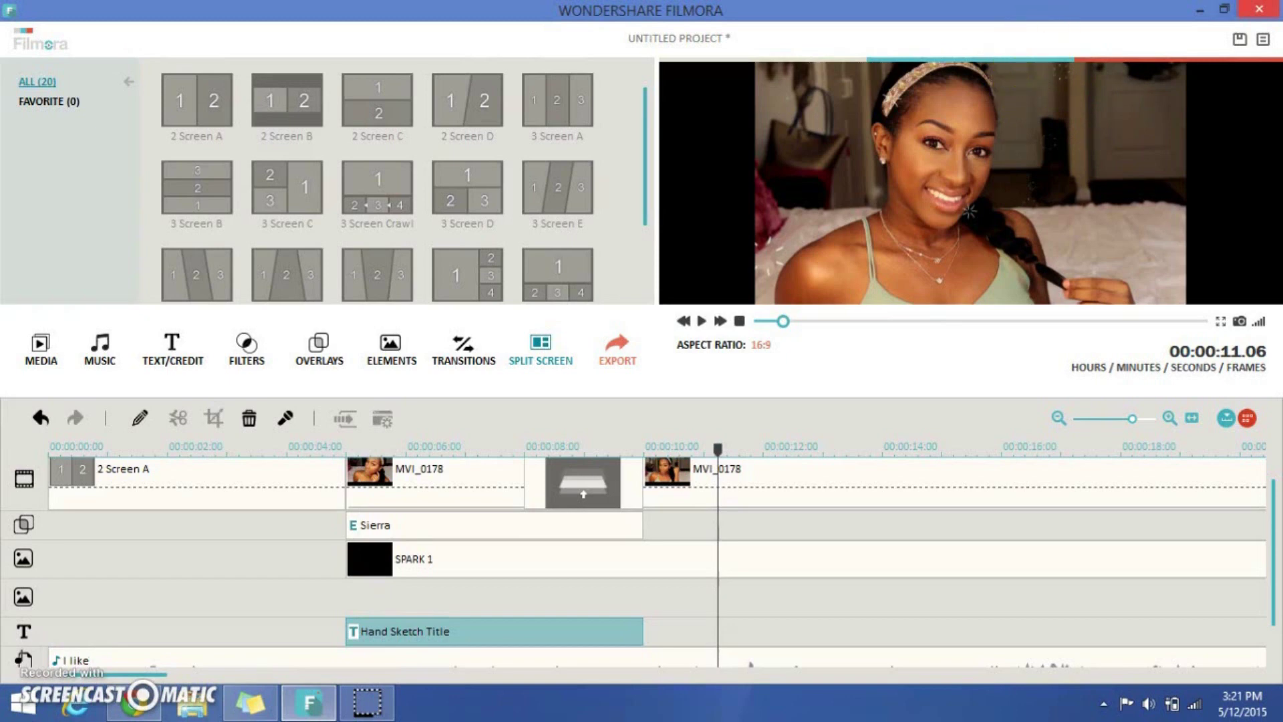